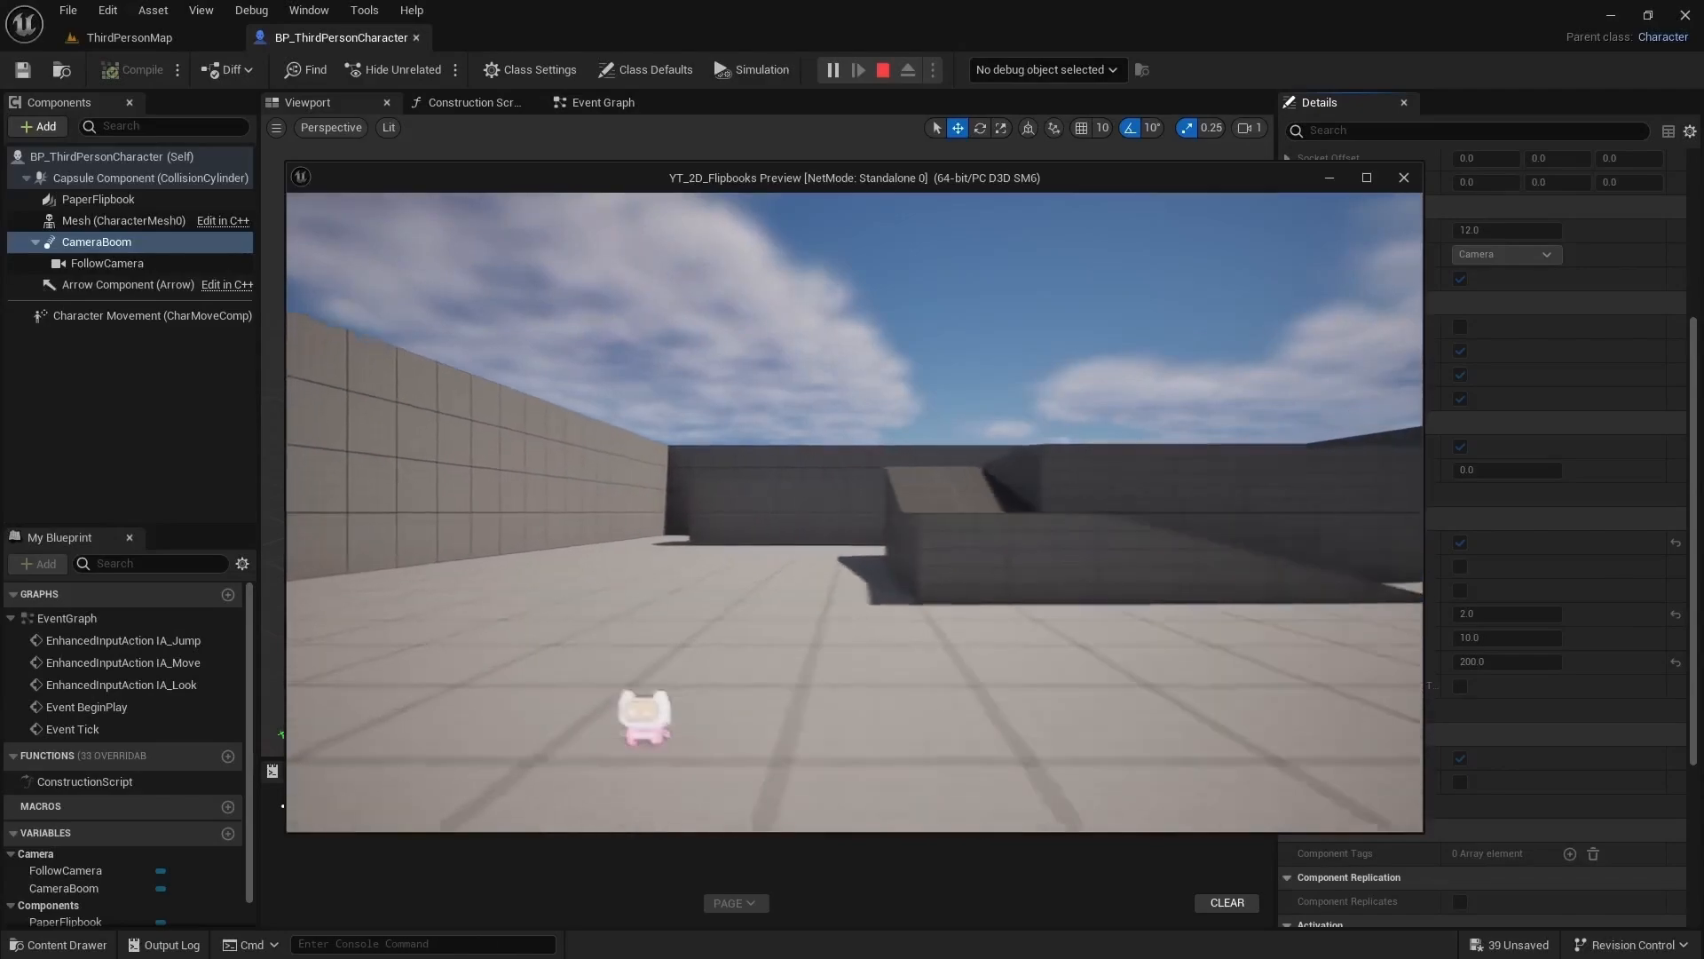
Playtest the 2D flipbook character by running and jumping around the third-person level
{"action": "key", "text": "d"}
{"action": "key", "text": "space"}
{"action": "key", "text": "s"}
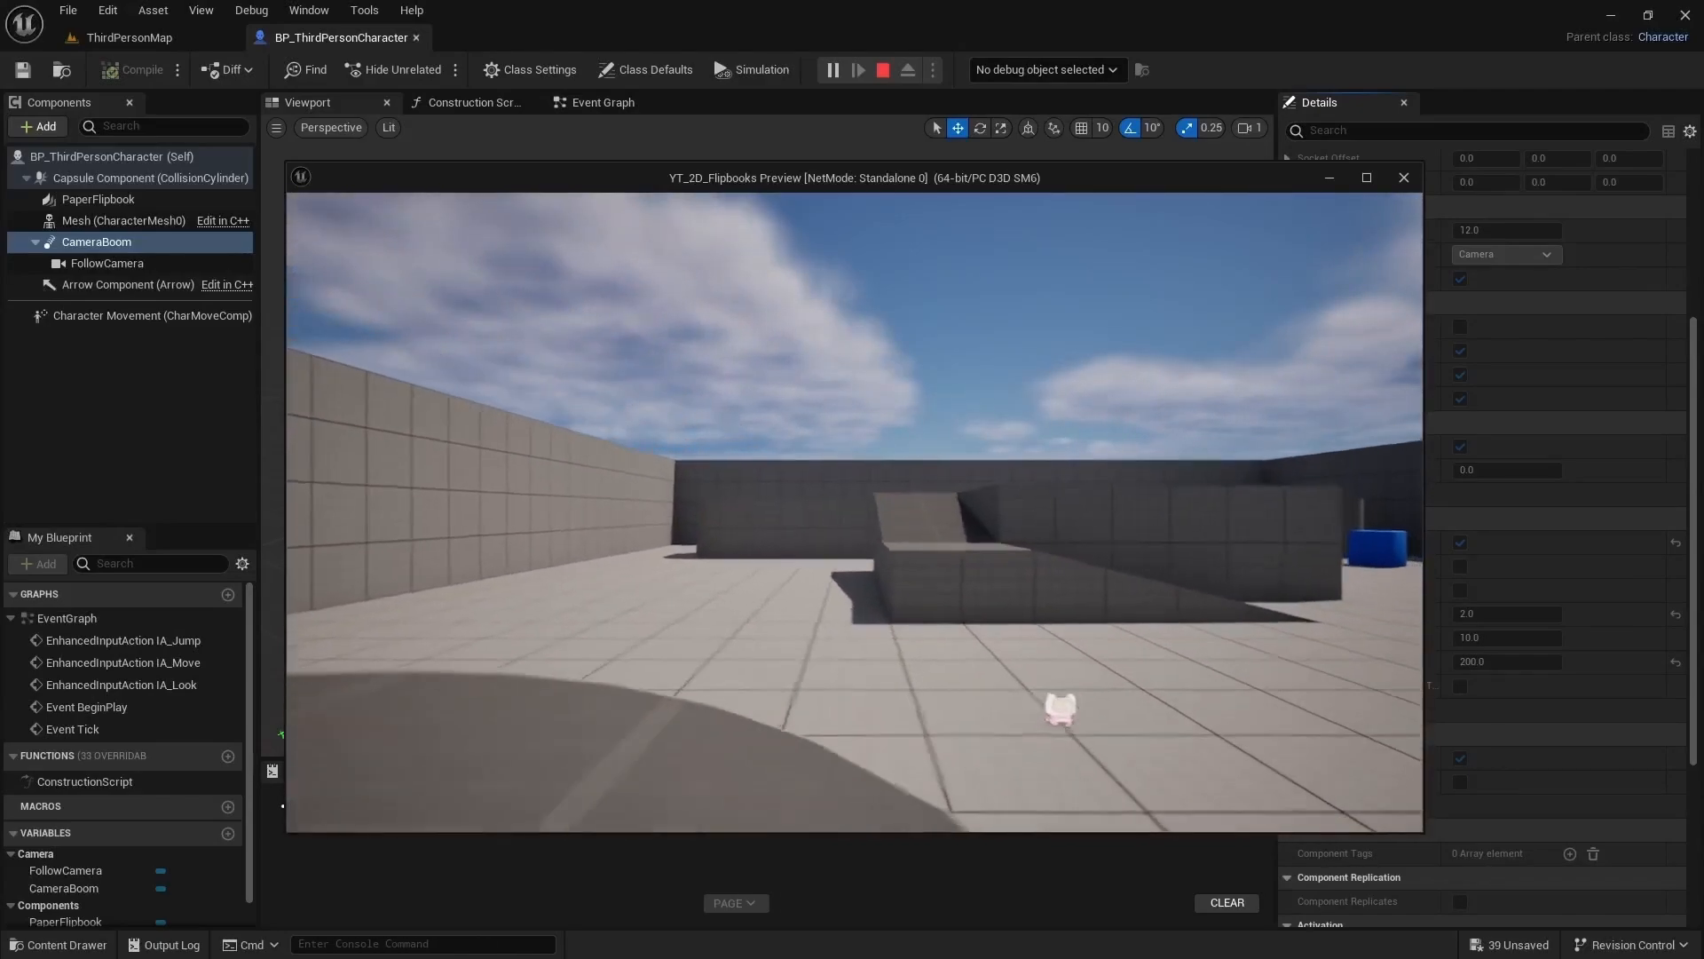
{"action": "key", "text": "a"}
{"action": "key", "text": "d"}
{"action": "key", "text": "space"}
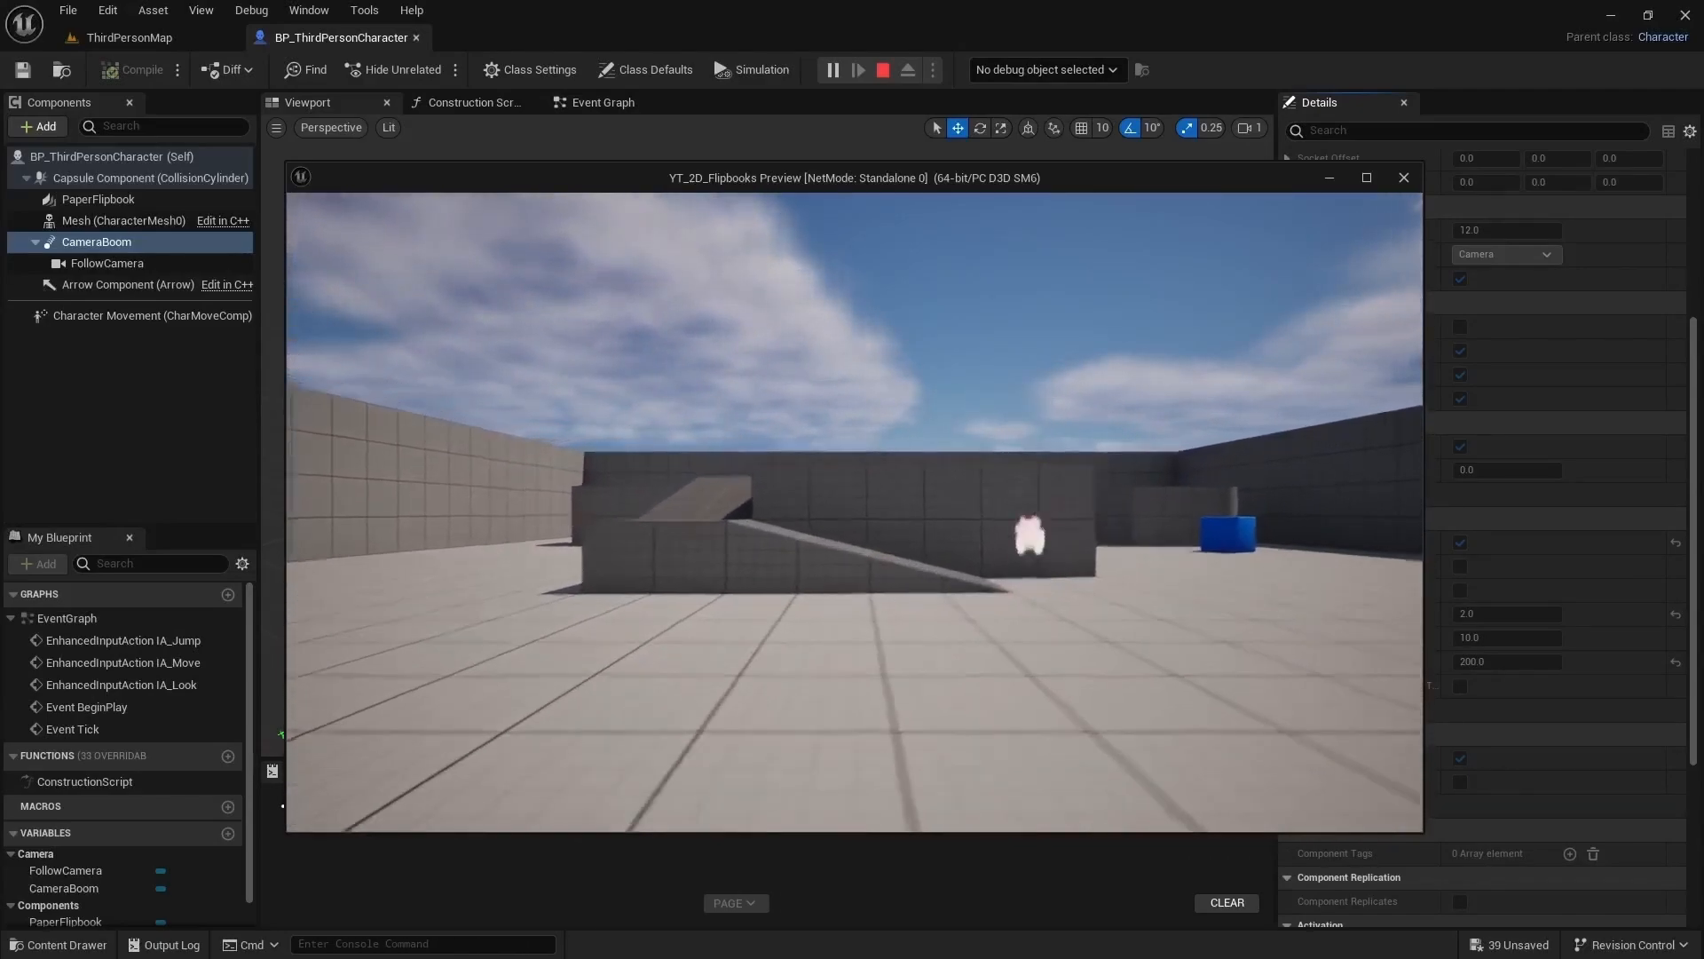
{"action": "key", "text": "a"}
{"action": "key", "text": "space"}
{"action": "key", "text": "d"}
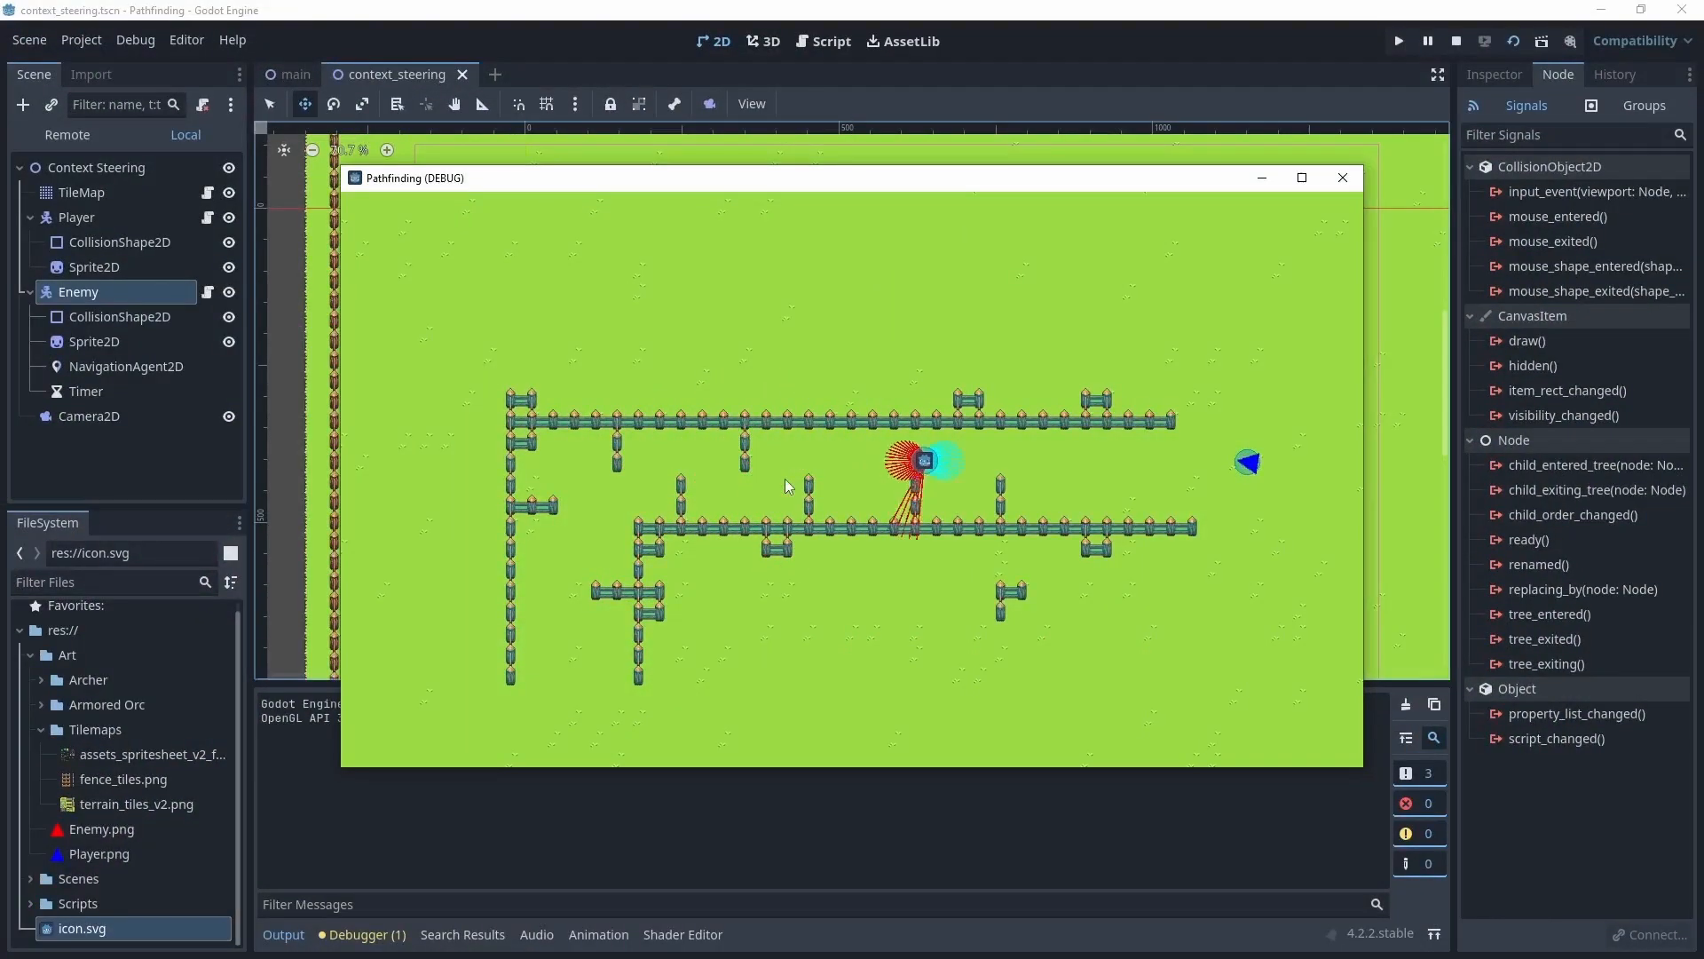
In the running Godot Pathfinding game, steer the player around the fences to test how the enemy follows
{"action": "key", "text": "s"}
{"action": "key", "text": "a"}
{"action": "key", "text": "w"}
{"action": "key", "text": "d"}
{"action": "key", "text": "s"}
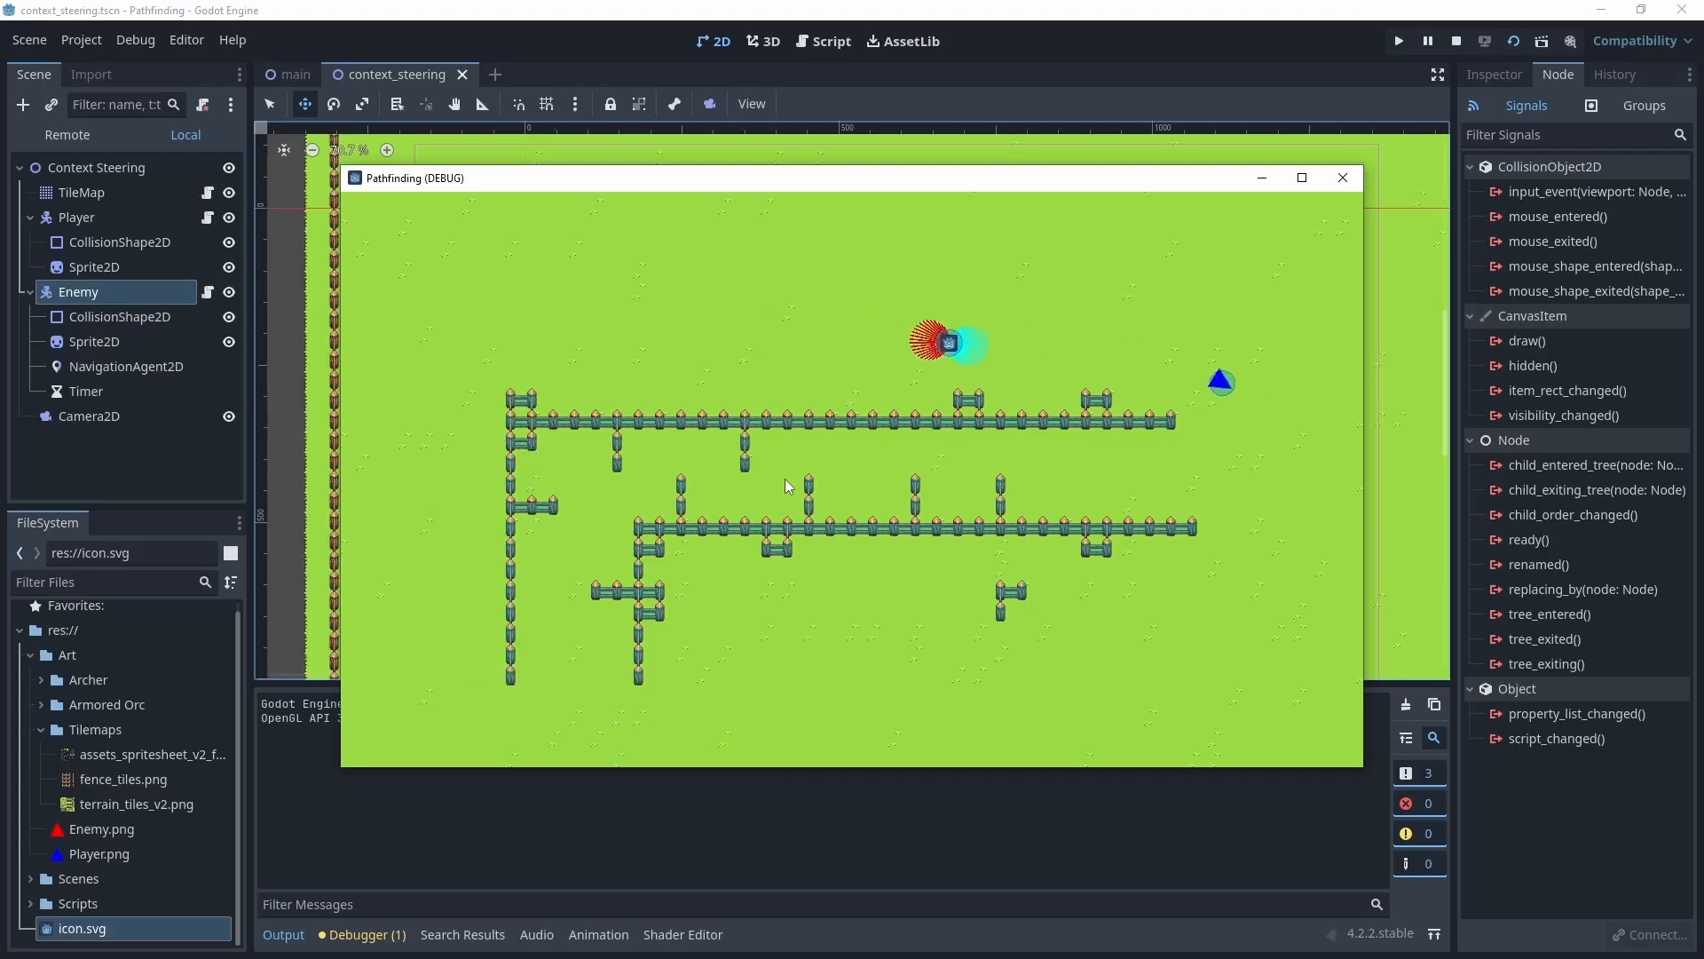
{"action": "key", "text": "a"}
{"action": "key", "text": "w"}
{"action": "key", "text": "d"}
{"action": "key", "text": "w"}
{"action": "key", "text": "a"}
{"action": "key", "text": "w"}
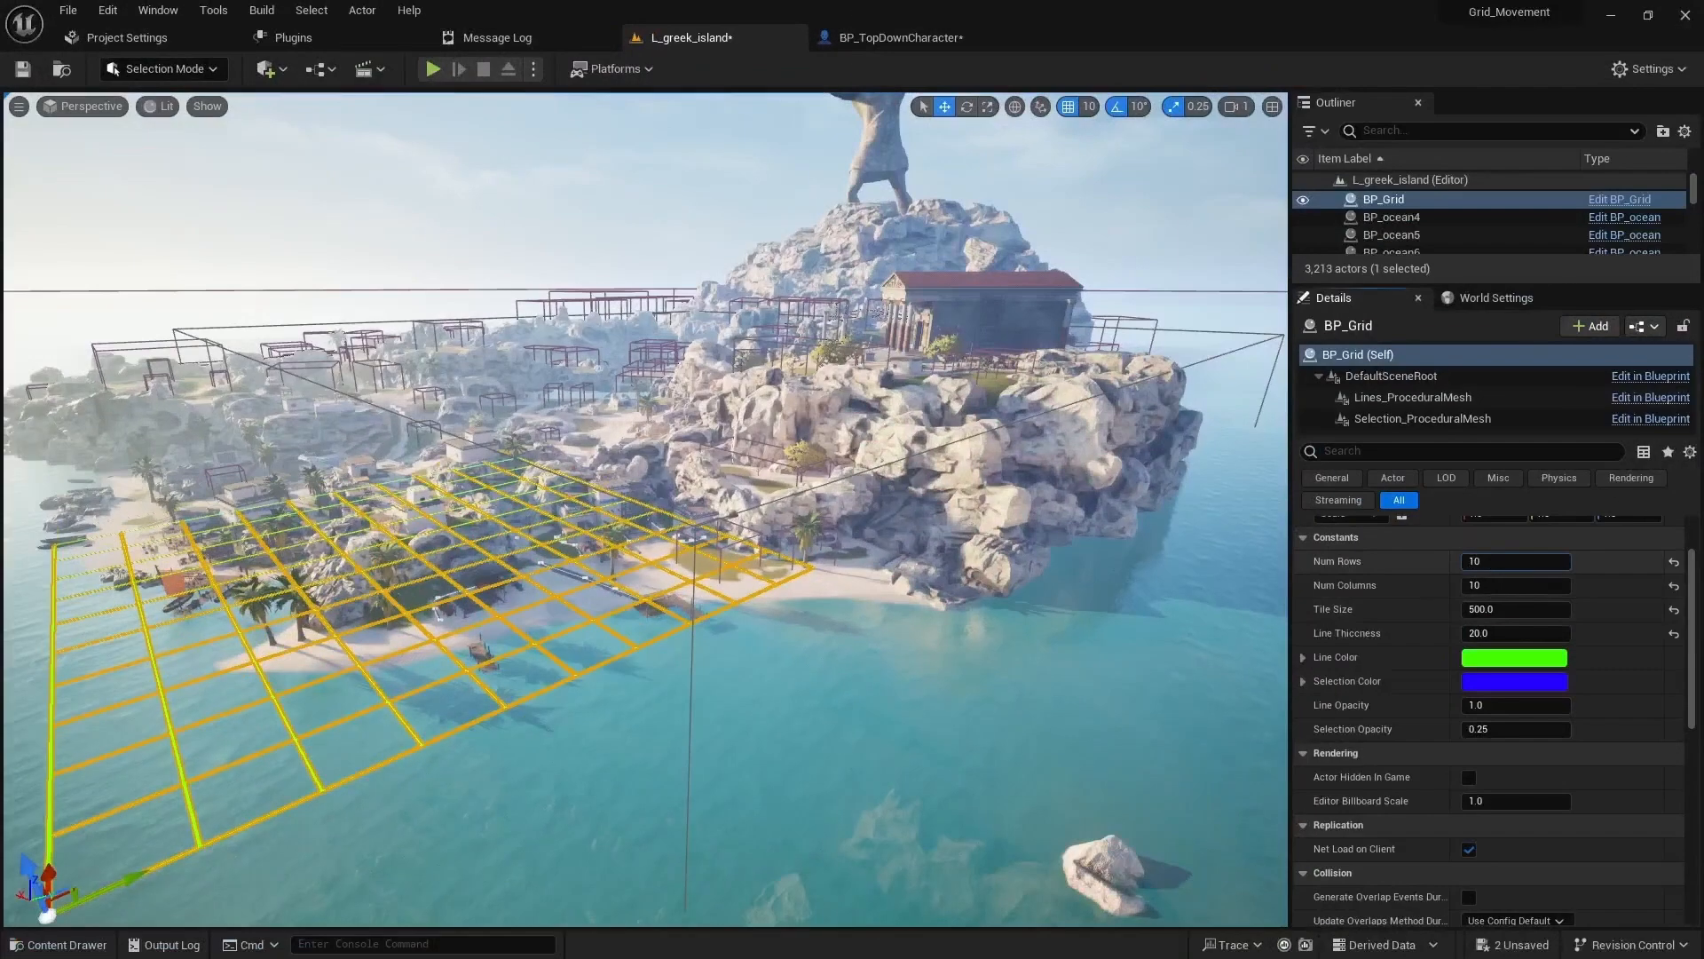
In the Unreal Grid_Movement project, set BP_Grid's number of rows and columns to 200 and lower its line opacity
{"action": "left_click_drag", "start_coordinate": [1496, 562], "coordinate": [1562, 633]}
{"action": "left_click", "coordinate": [1494, 564]}
{"action": "type", "text": "200"}
{"action": "key", "text": "Tab"}
{"action": "type", "text": "200"}
{"action": "left_click_drag", "start_coordinate": [1509, 704], "coordinate": [1483, 704]}
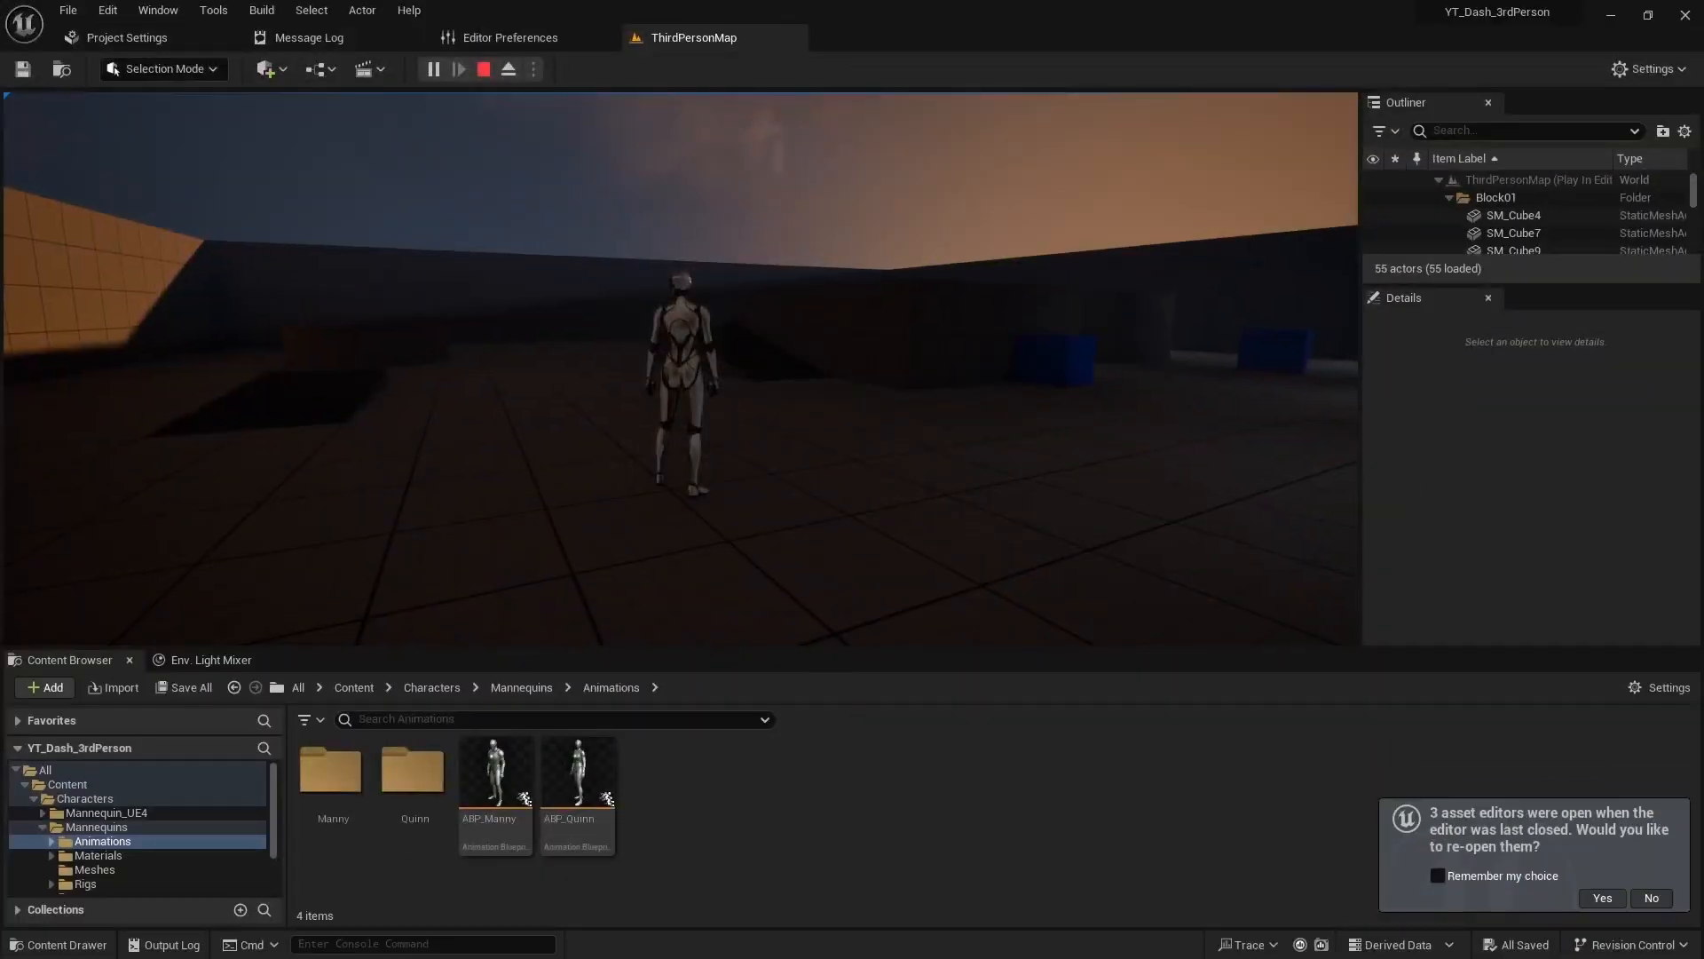
Playtest the third-person mannequin's dash by running forward and dashing repeatedly through the level
{"action": "key", "text": "w"}
{"action": "key", "text": "shift"}
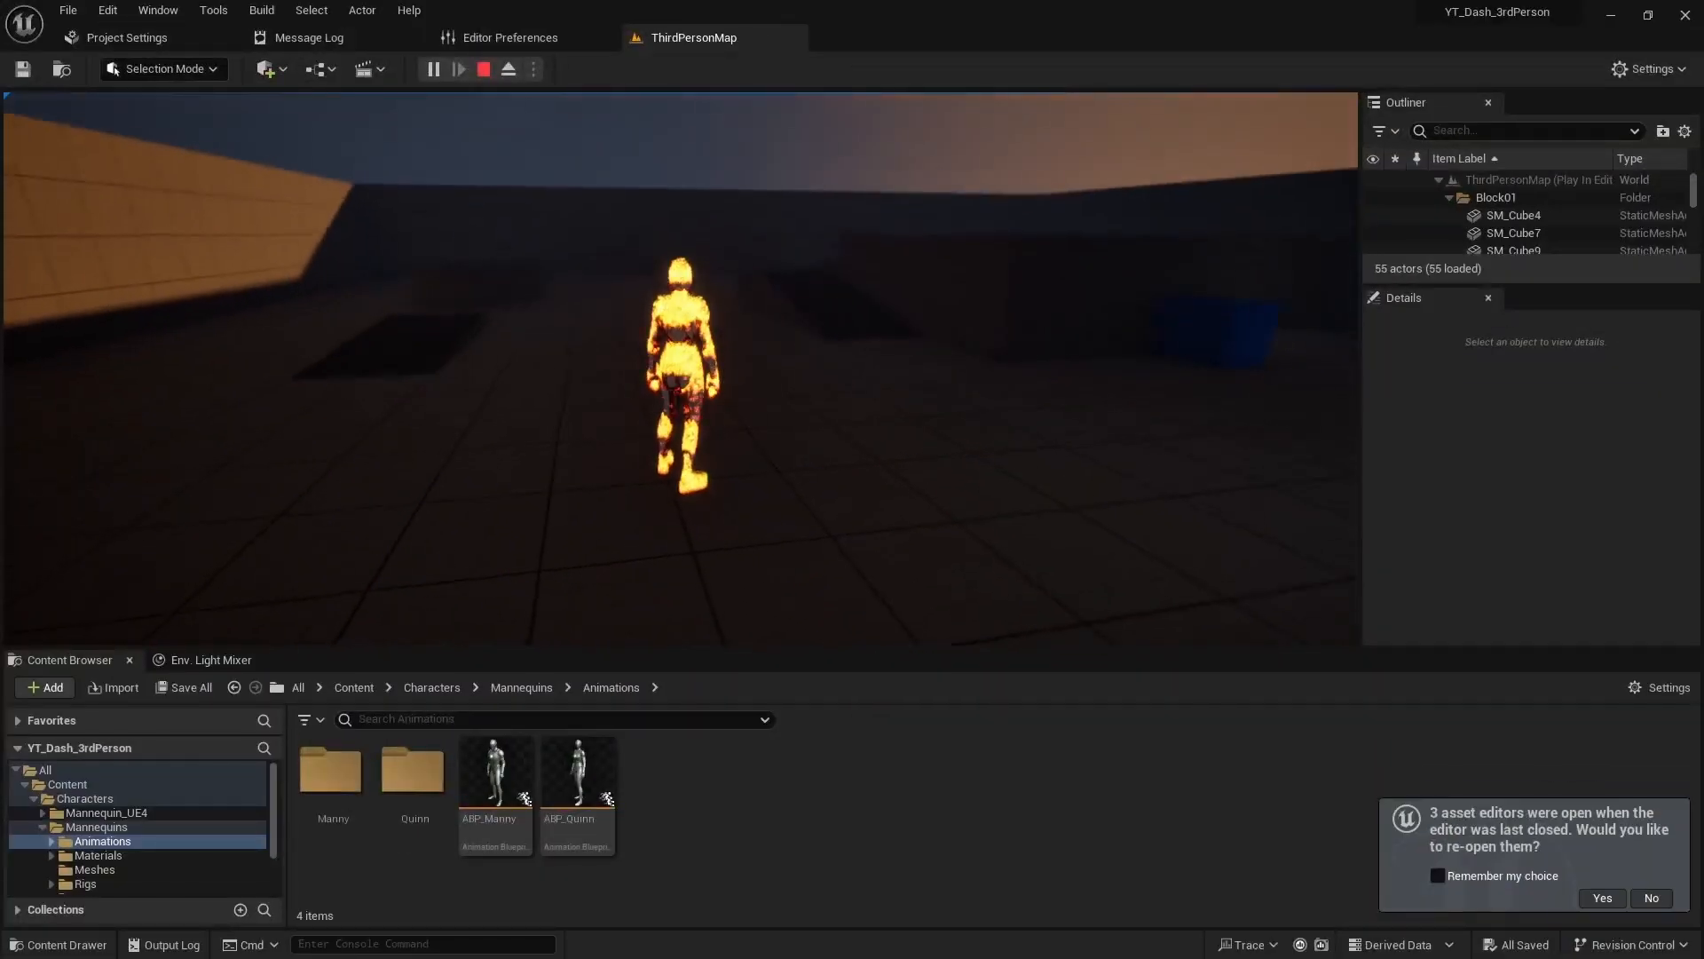
{"action": "key", "text": "shift"}
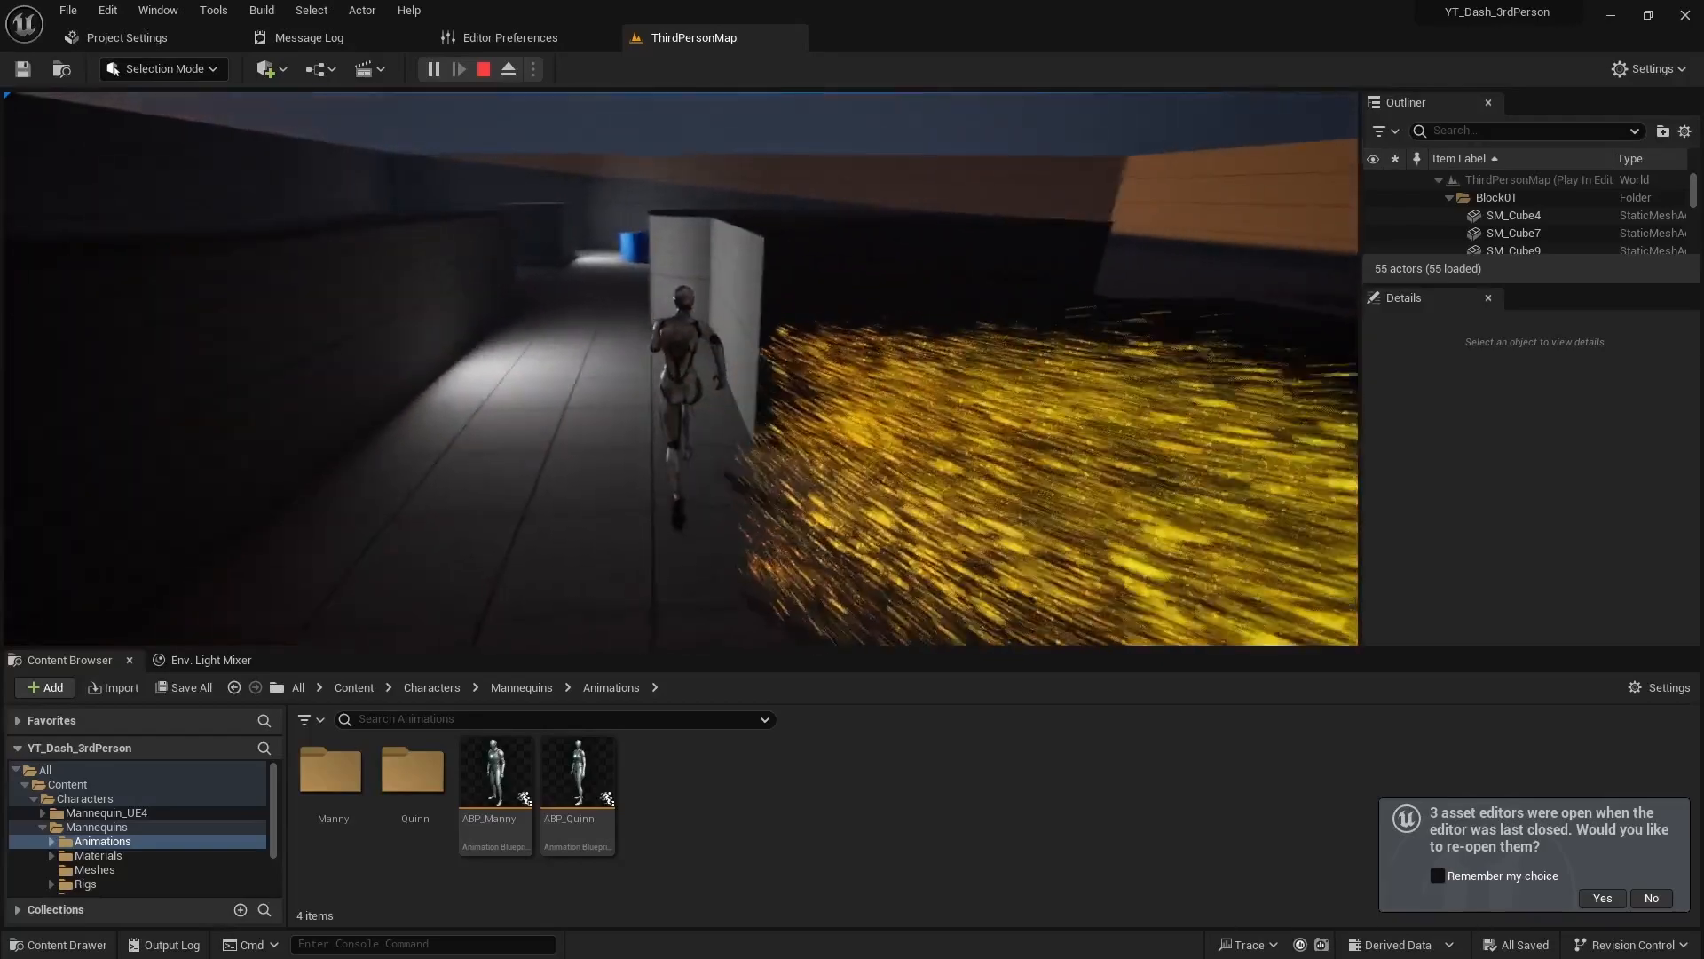
{"action": "key", "text": "shift"}
{"action": "key", "text": "shift"}
{"action": "key", "text": "shift"}
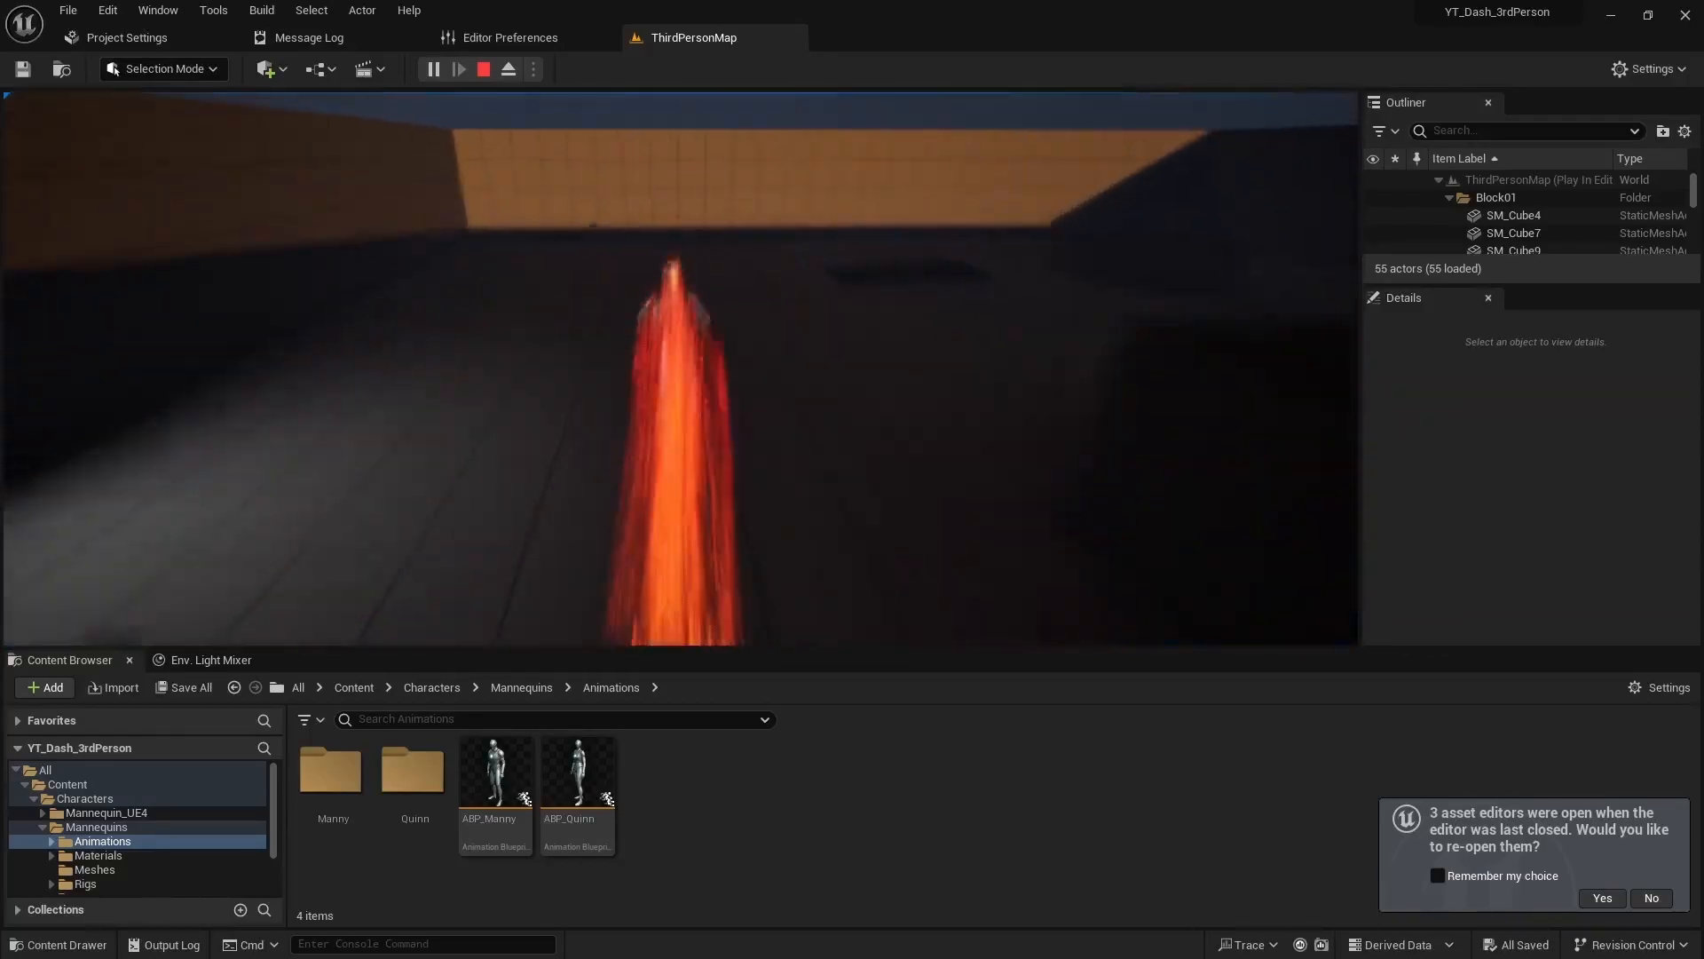
{"action": "key", "text": "shift"}
{"action": "key", "text": "shift"}
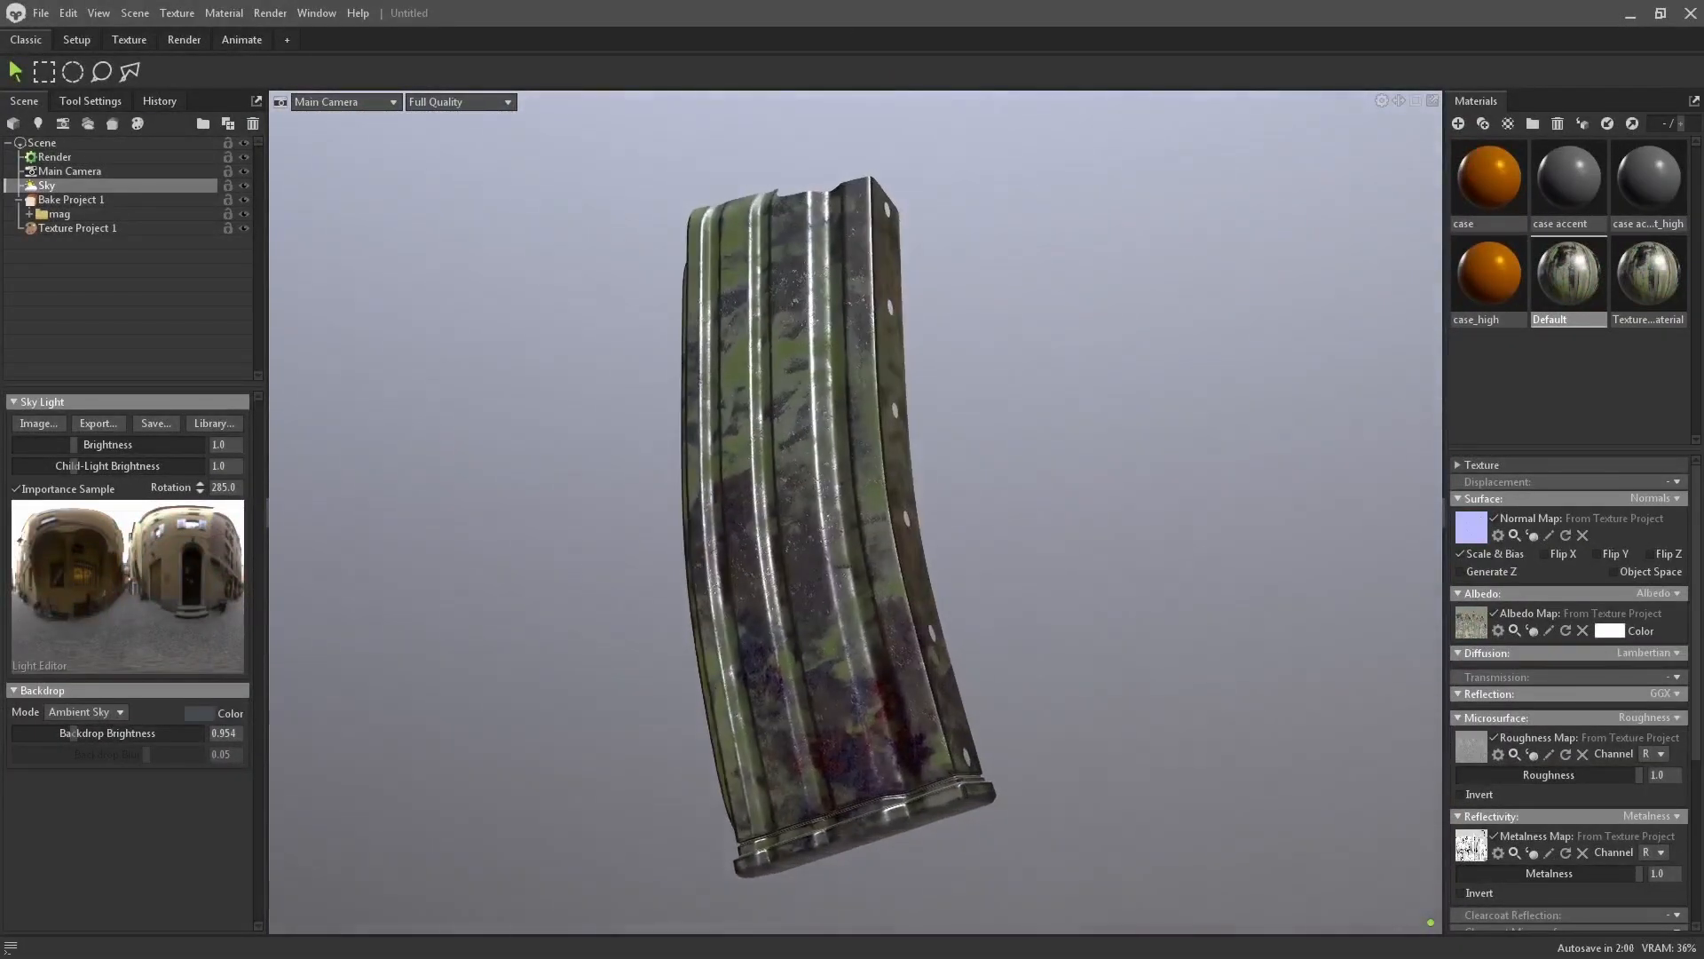
In Marmoset Toolbag, examine the textured magazine under rotated sky lighting and the metal barrel from several angles
{"action": "left_click_drag", "start_coordinate": [1324, 691], "coordinate": [726, 669], "text": "shift"}
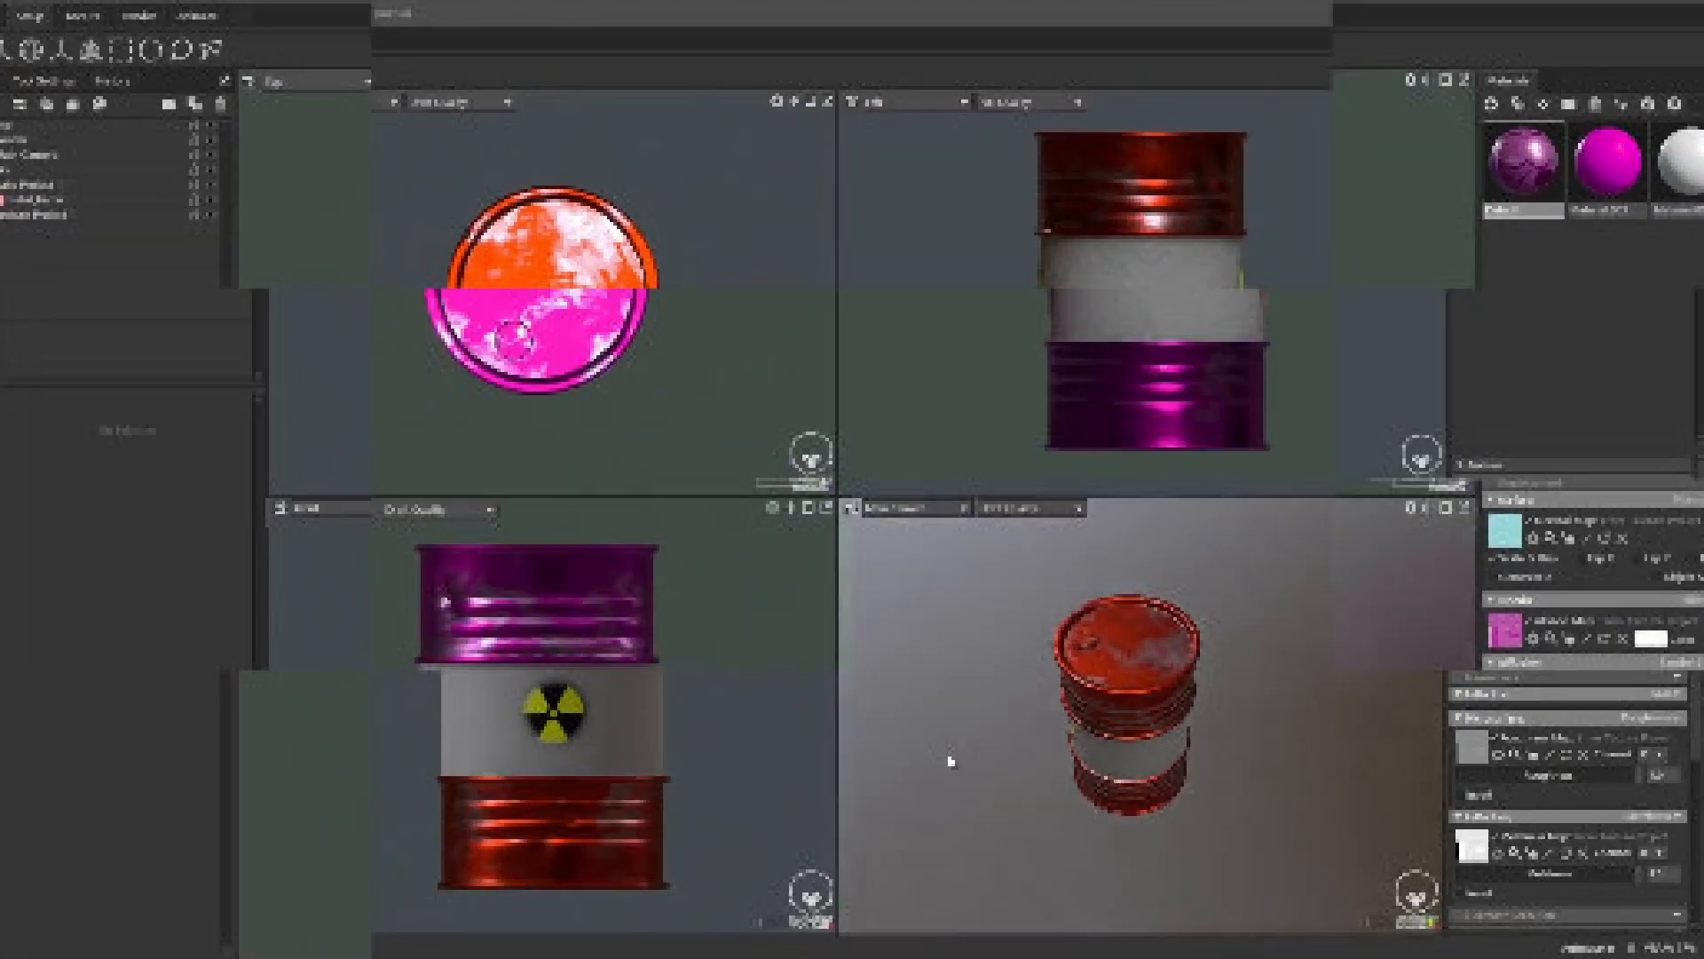
{"action": "left_click_drag", "start_coordinate": [1031, 813], "coordinate": [1277, 540]}
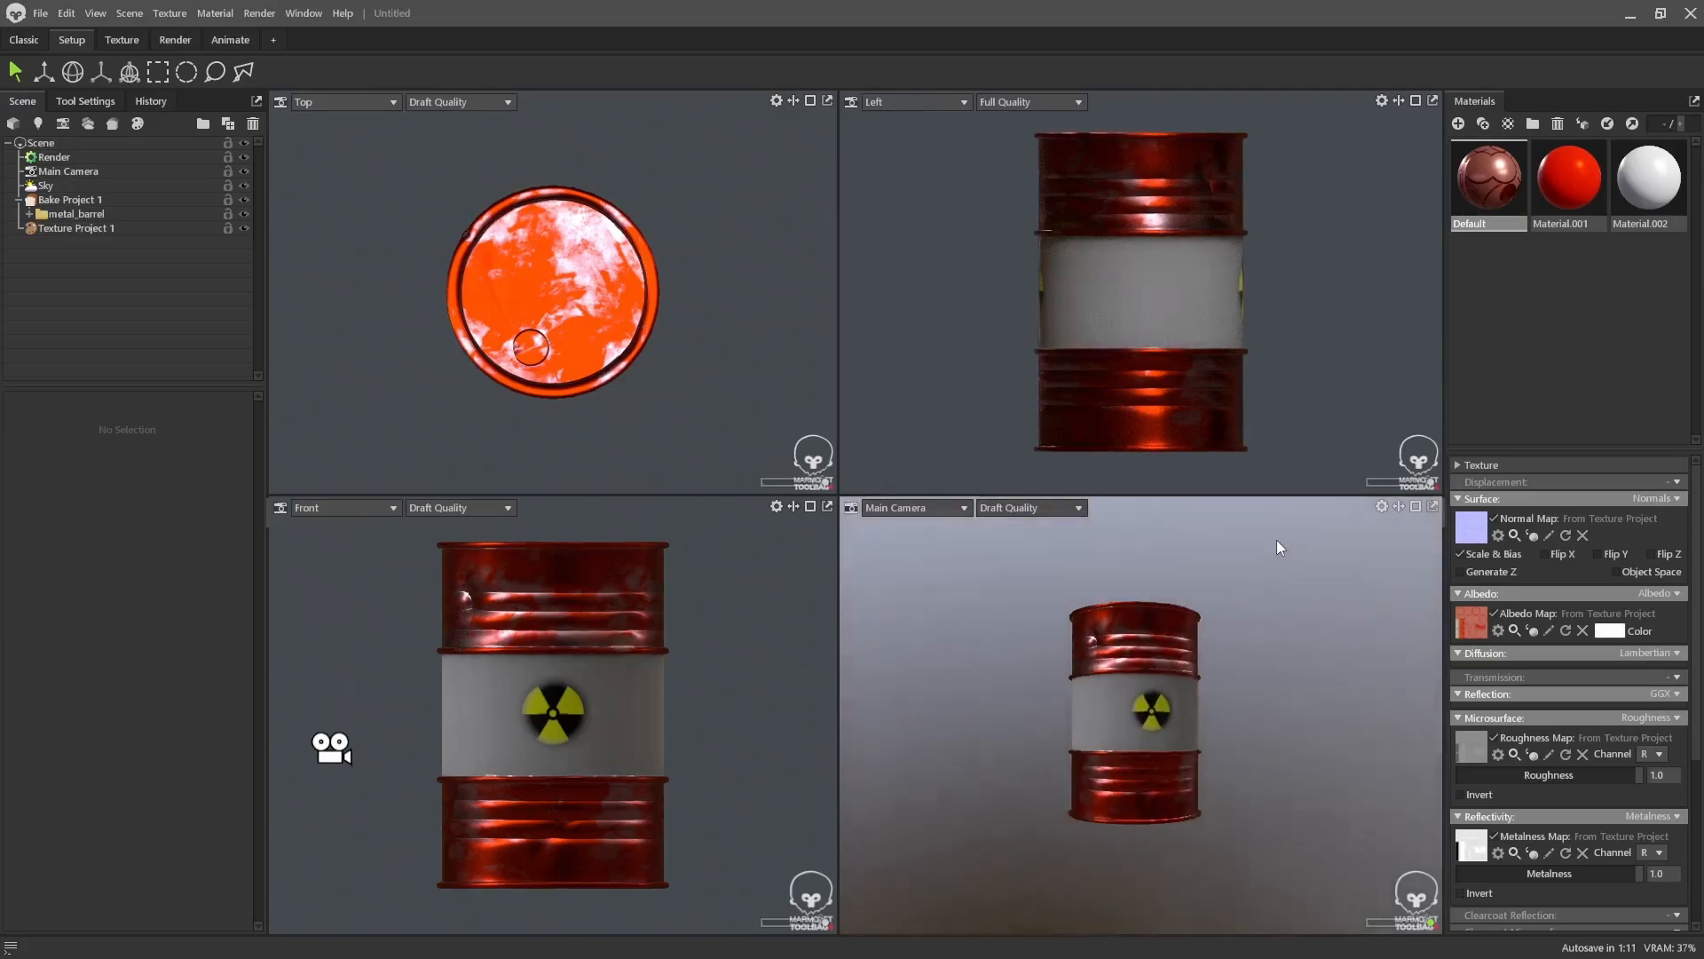
{"action": "left_click_drag", "start_coordinate": [1034, 731], "coordinate": [897, 882]}
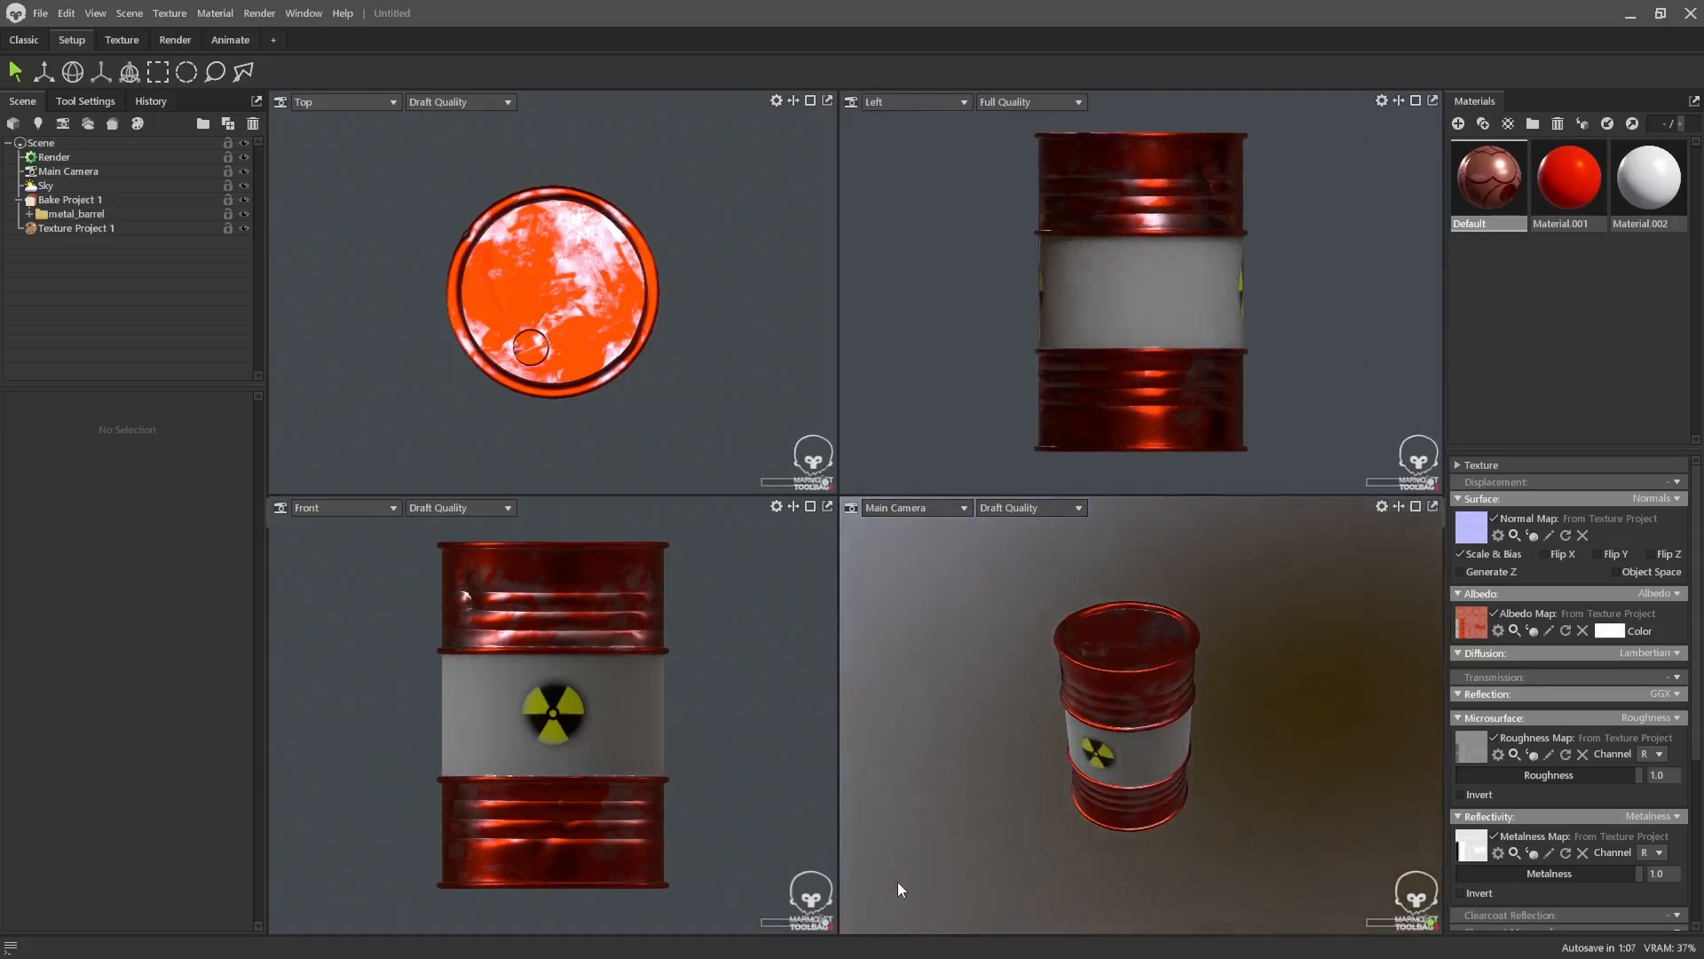
{"action": "left_click_drag", "start_coordinate": [1200, 721], "coordinate": [1213, 647]}
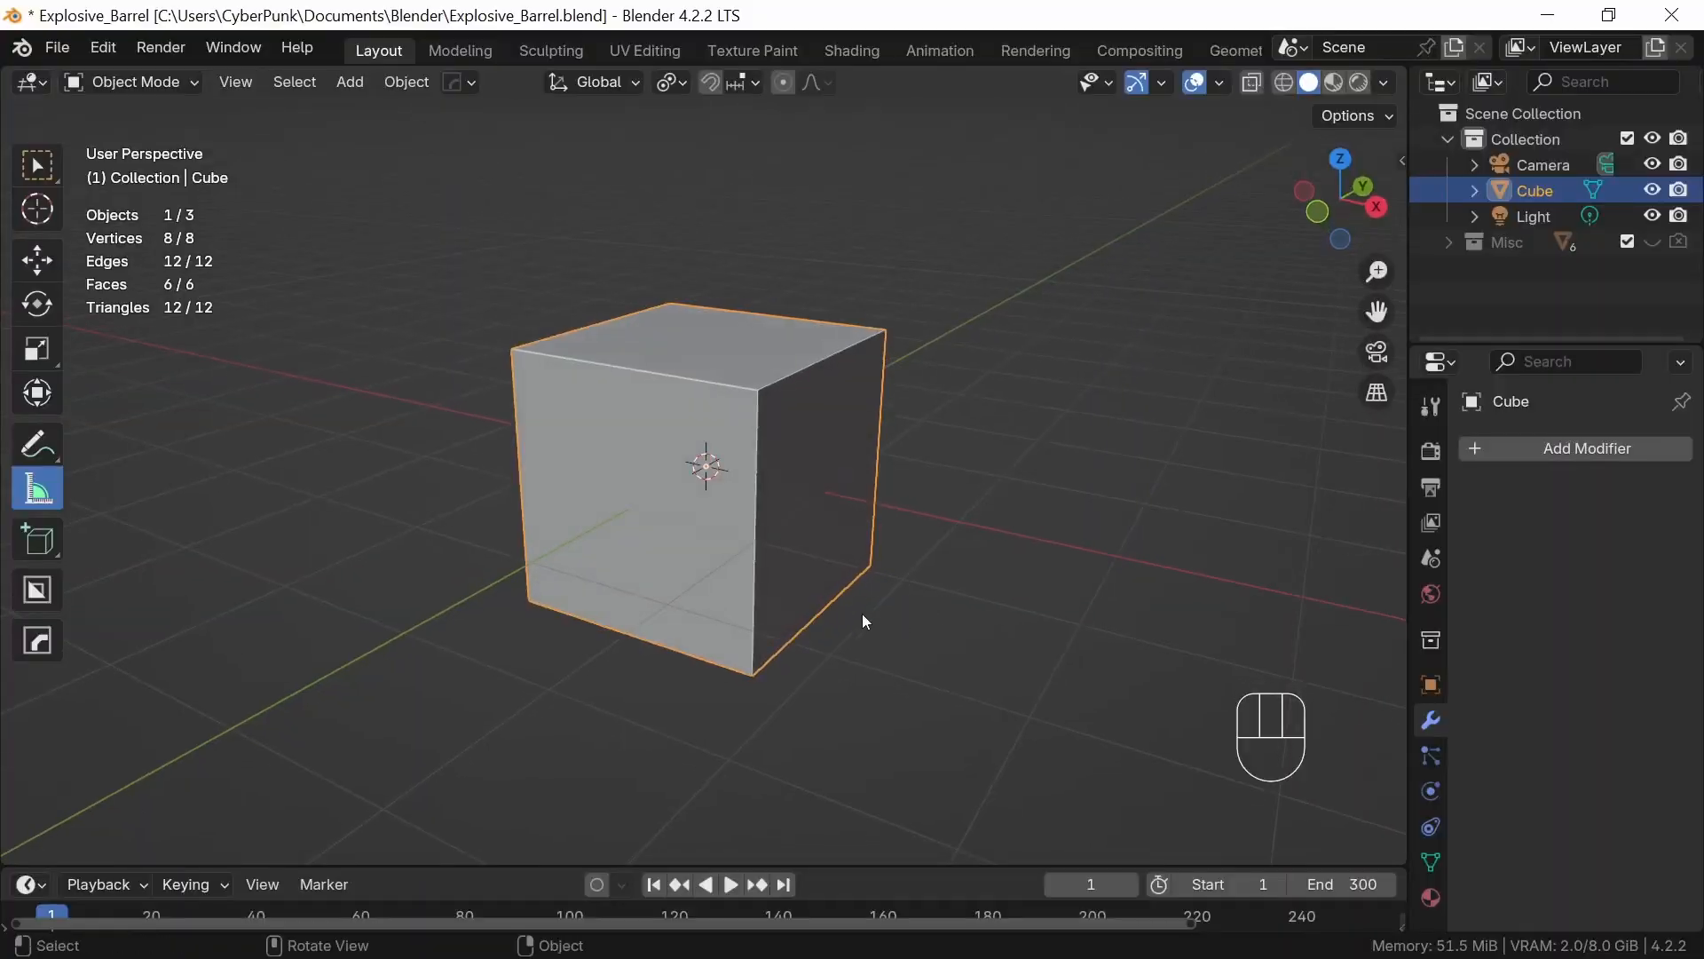
In Blender, replace the default cube with a 32-vertex cylinder of 0.32 m radius and 1 m depth
{"action": "key", "text": "x"}
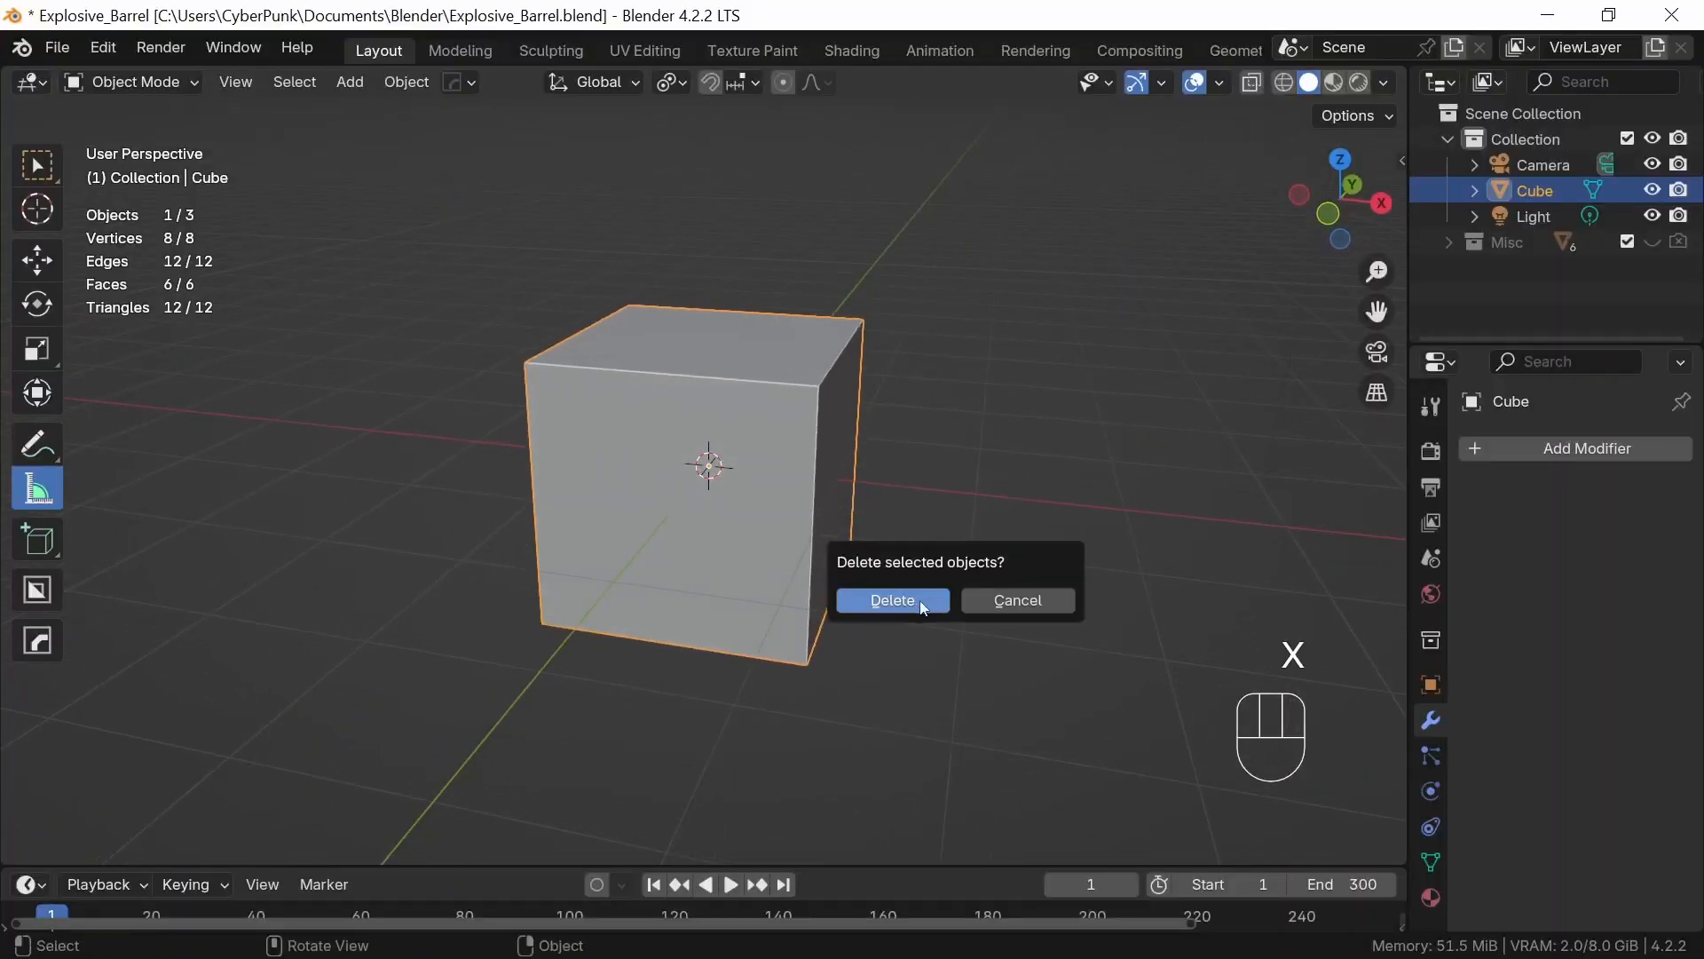
{"action": "left_click", "coordinate": [923, 600]}
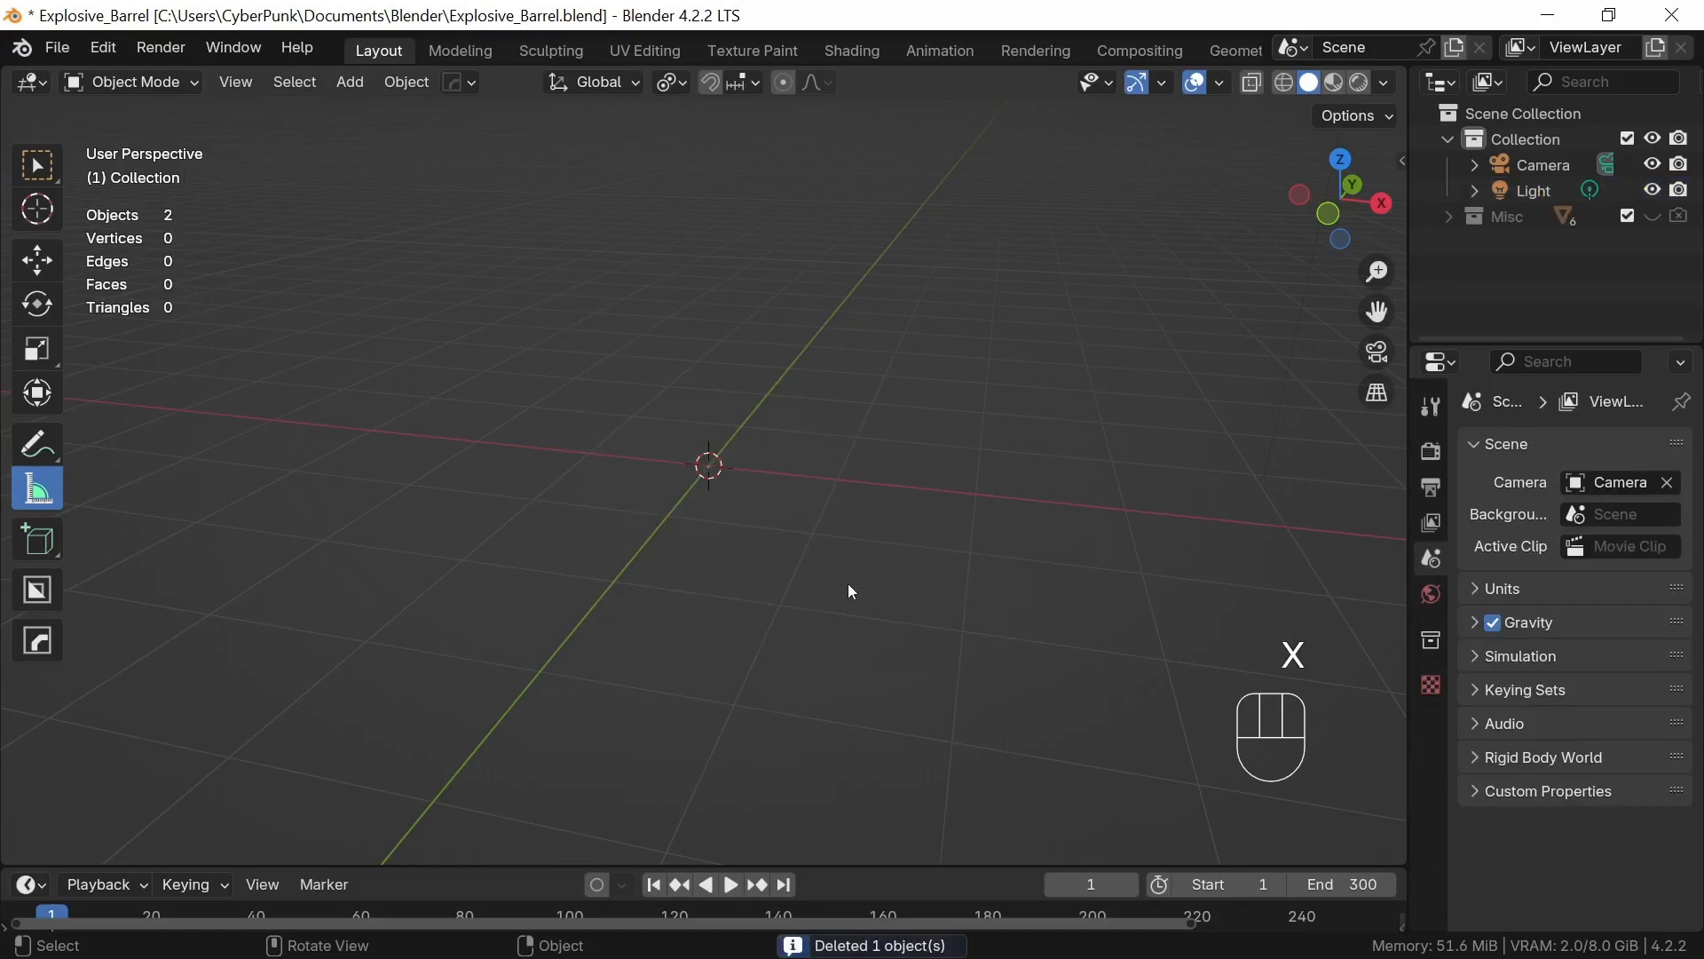
{"action": "key", "text": "shift+a"}
{"action": "mouse_move", "coordinate": [772, 436]}
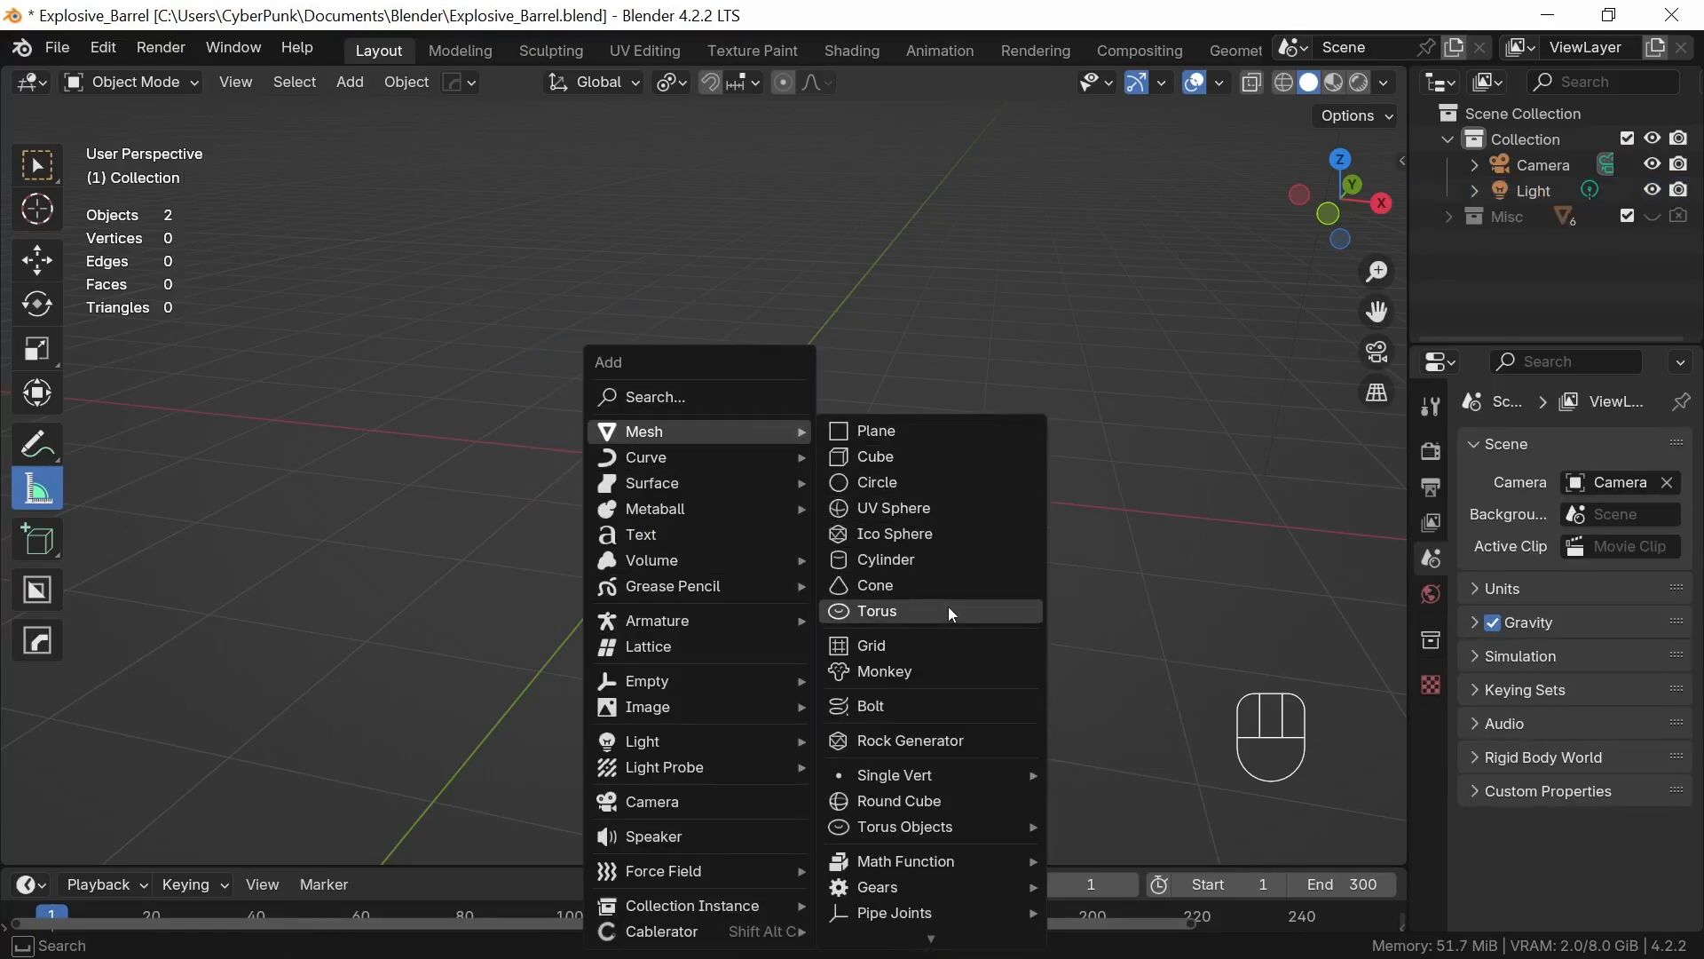
{"action": "left_click", "coordinate": [925, 558]}
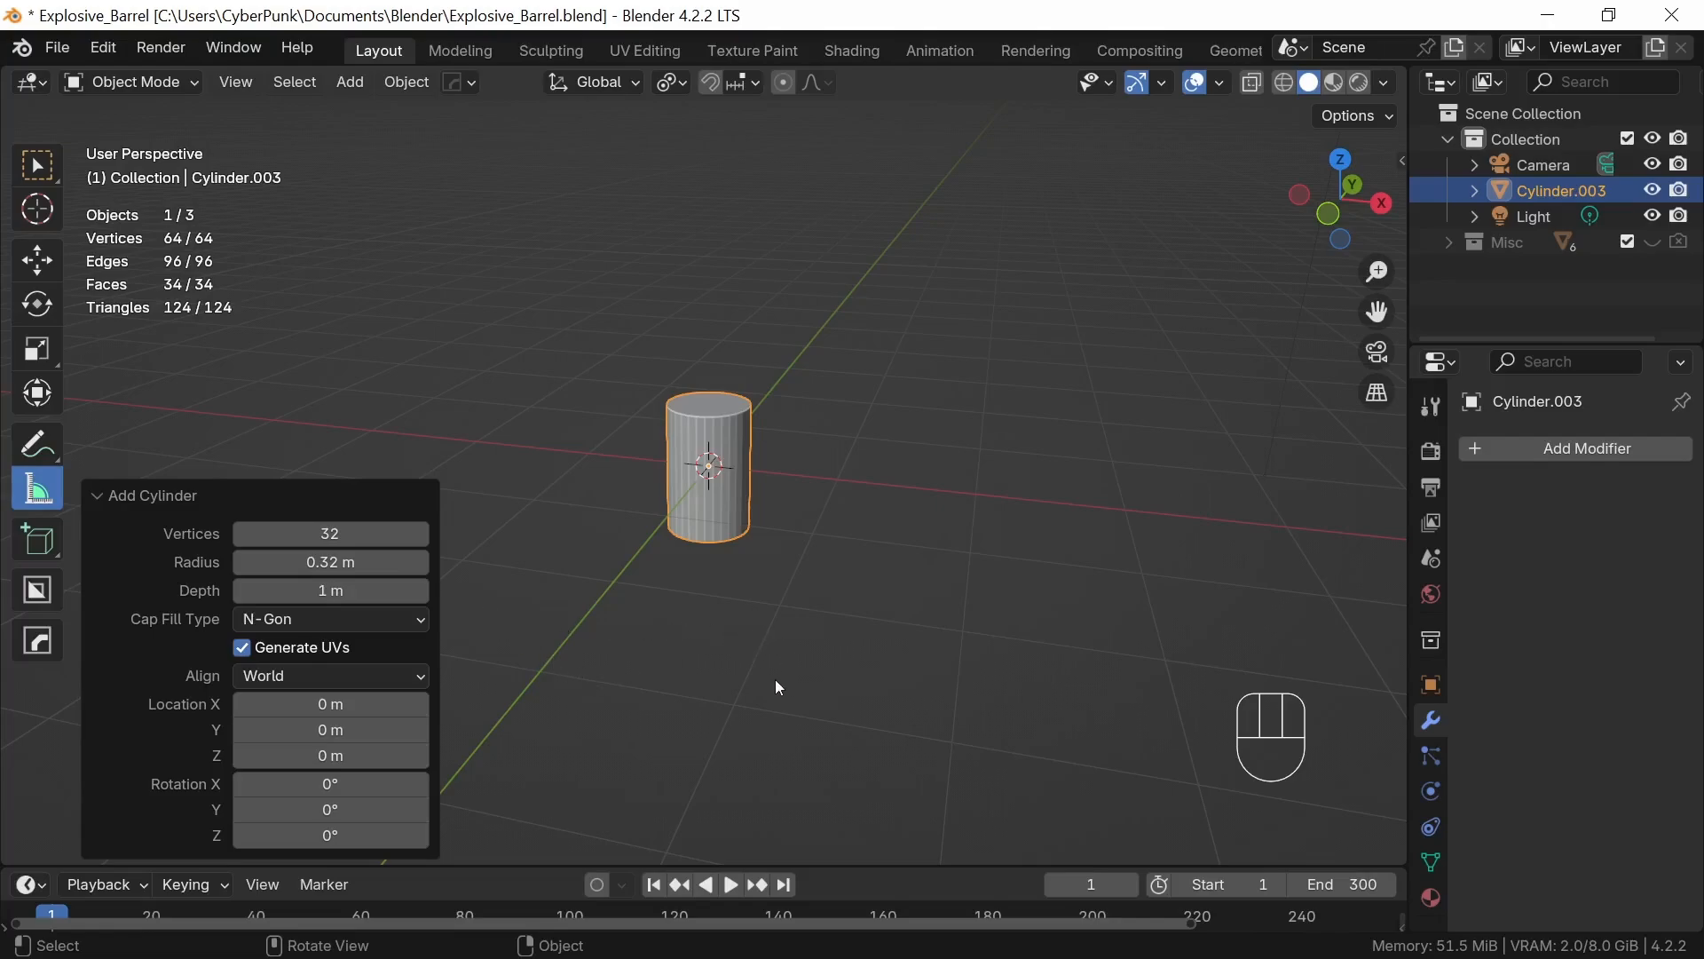
Shade the cylinder smooth and give it a Smooth by Angle modifier
{"action": "middle_click_drag", "start_coordinate": [773, 670], "coordinate": [761, 514], "text": "ctrl"}
{"action": "right_click", "coordinate": [763, 522]}
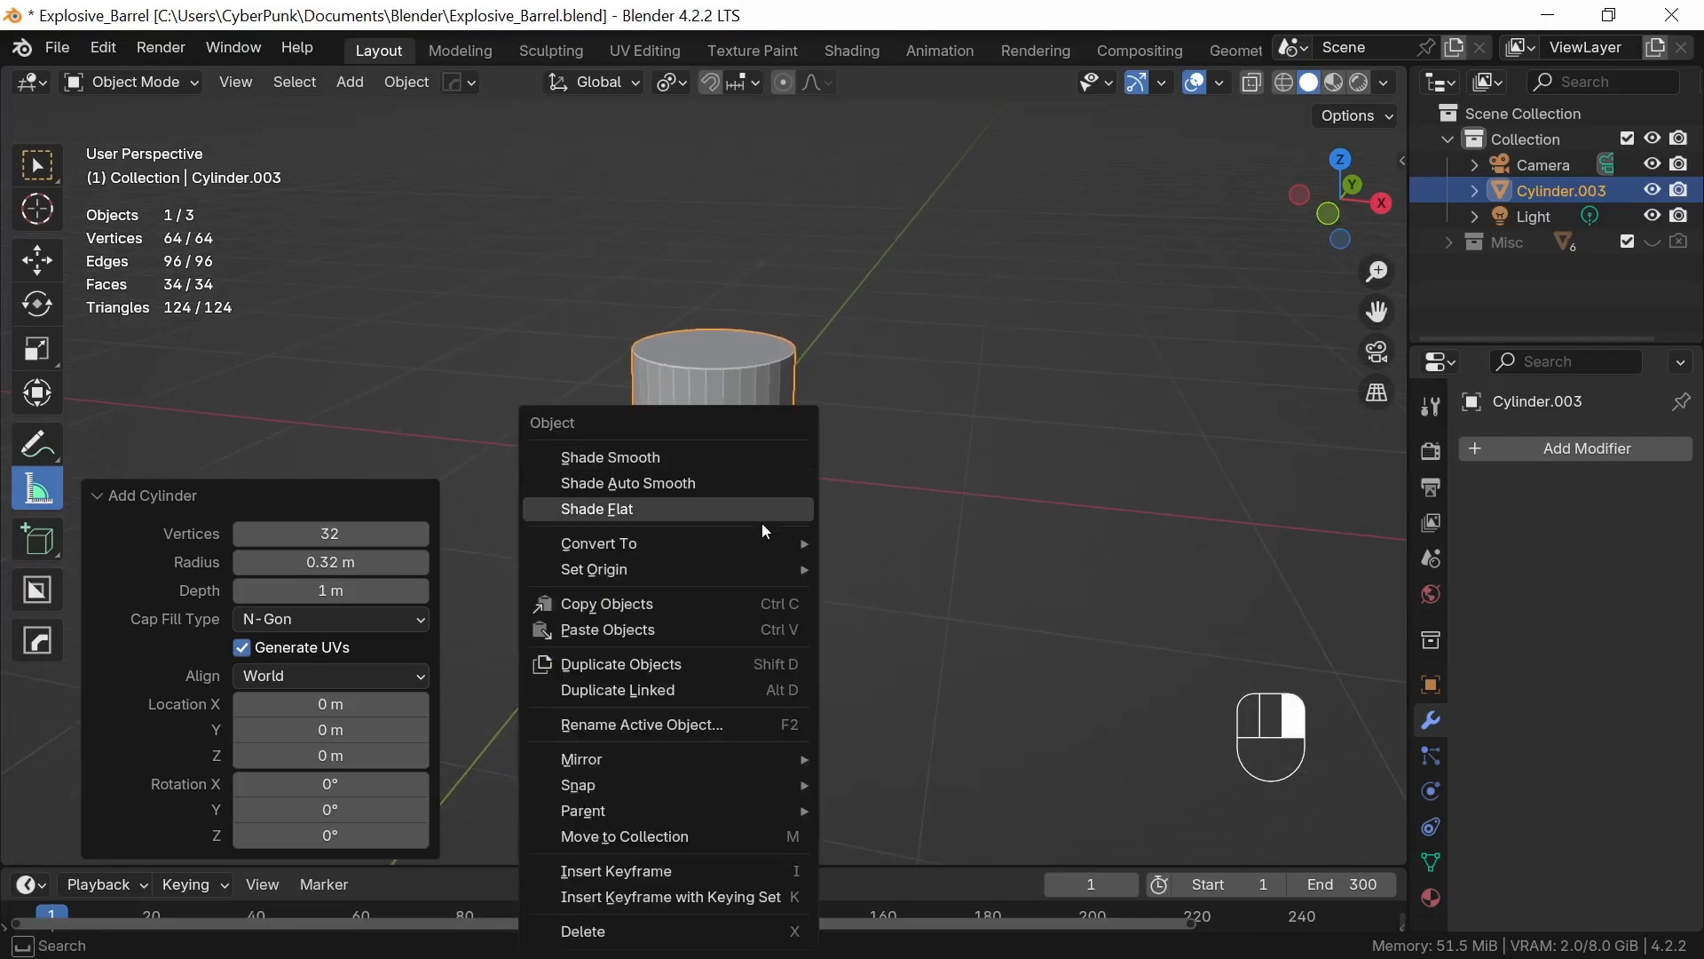
{"action": "left_click", "coordinate": [754, 456]}
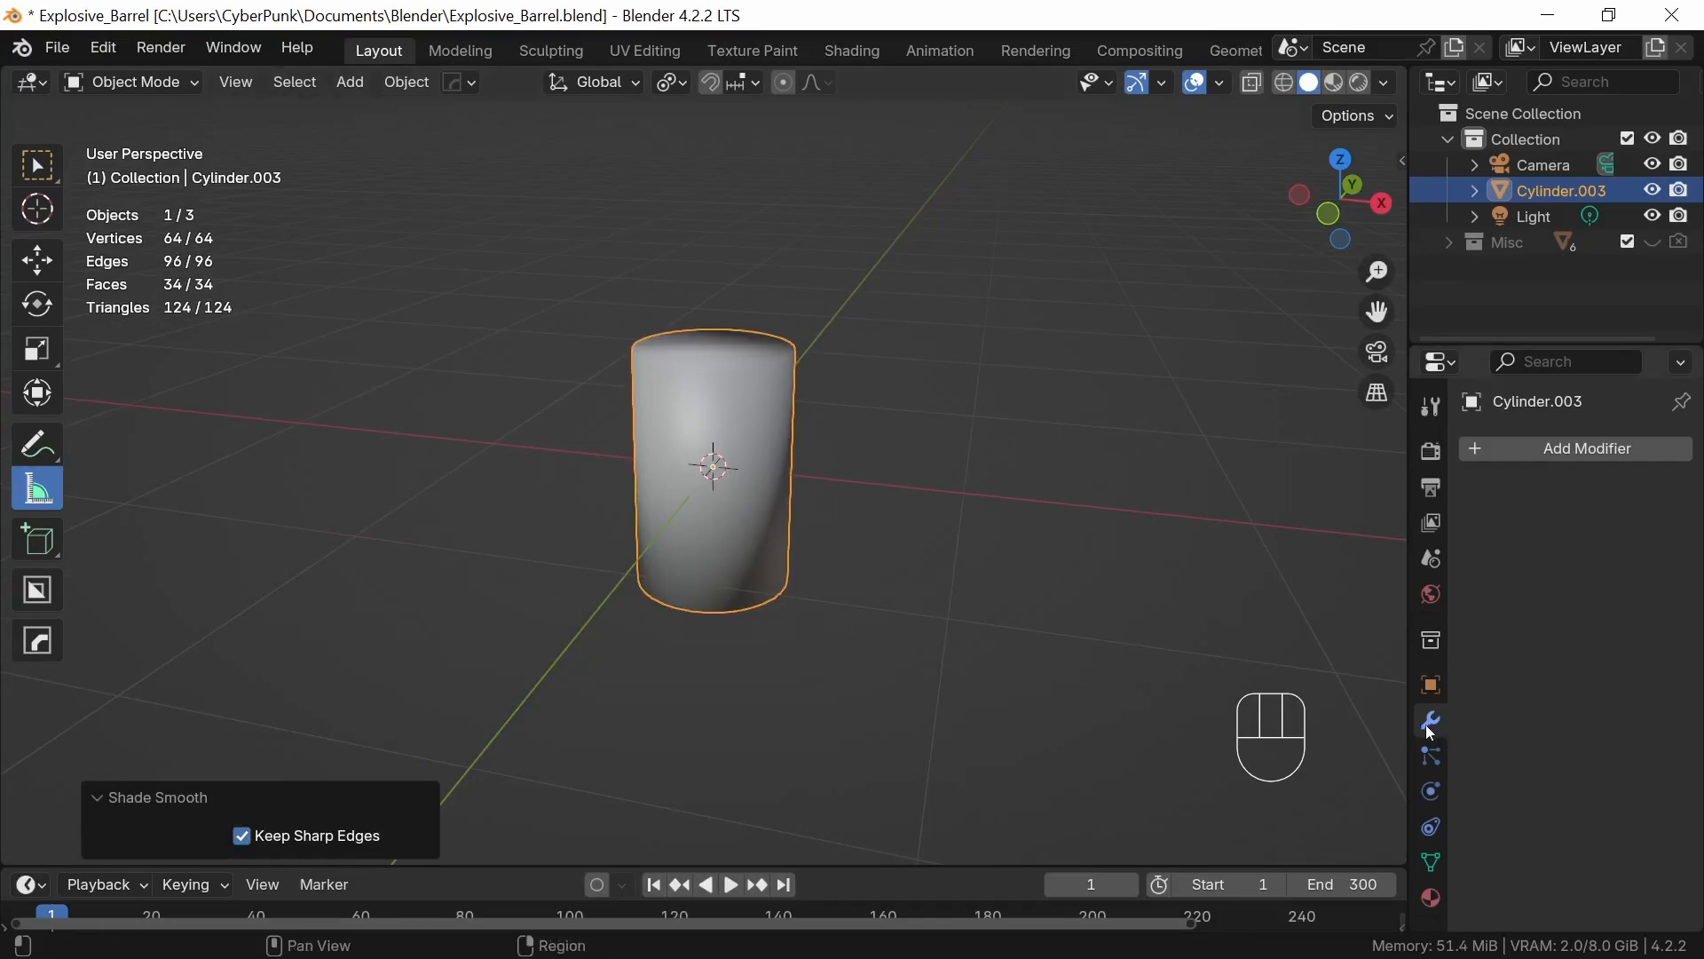
{"action": "left_click", "coordinate": [1578, 449]}
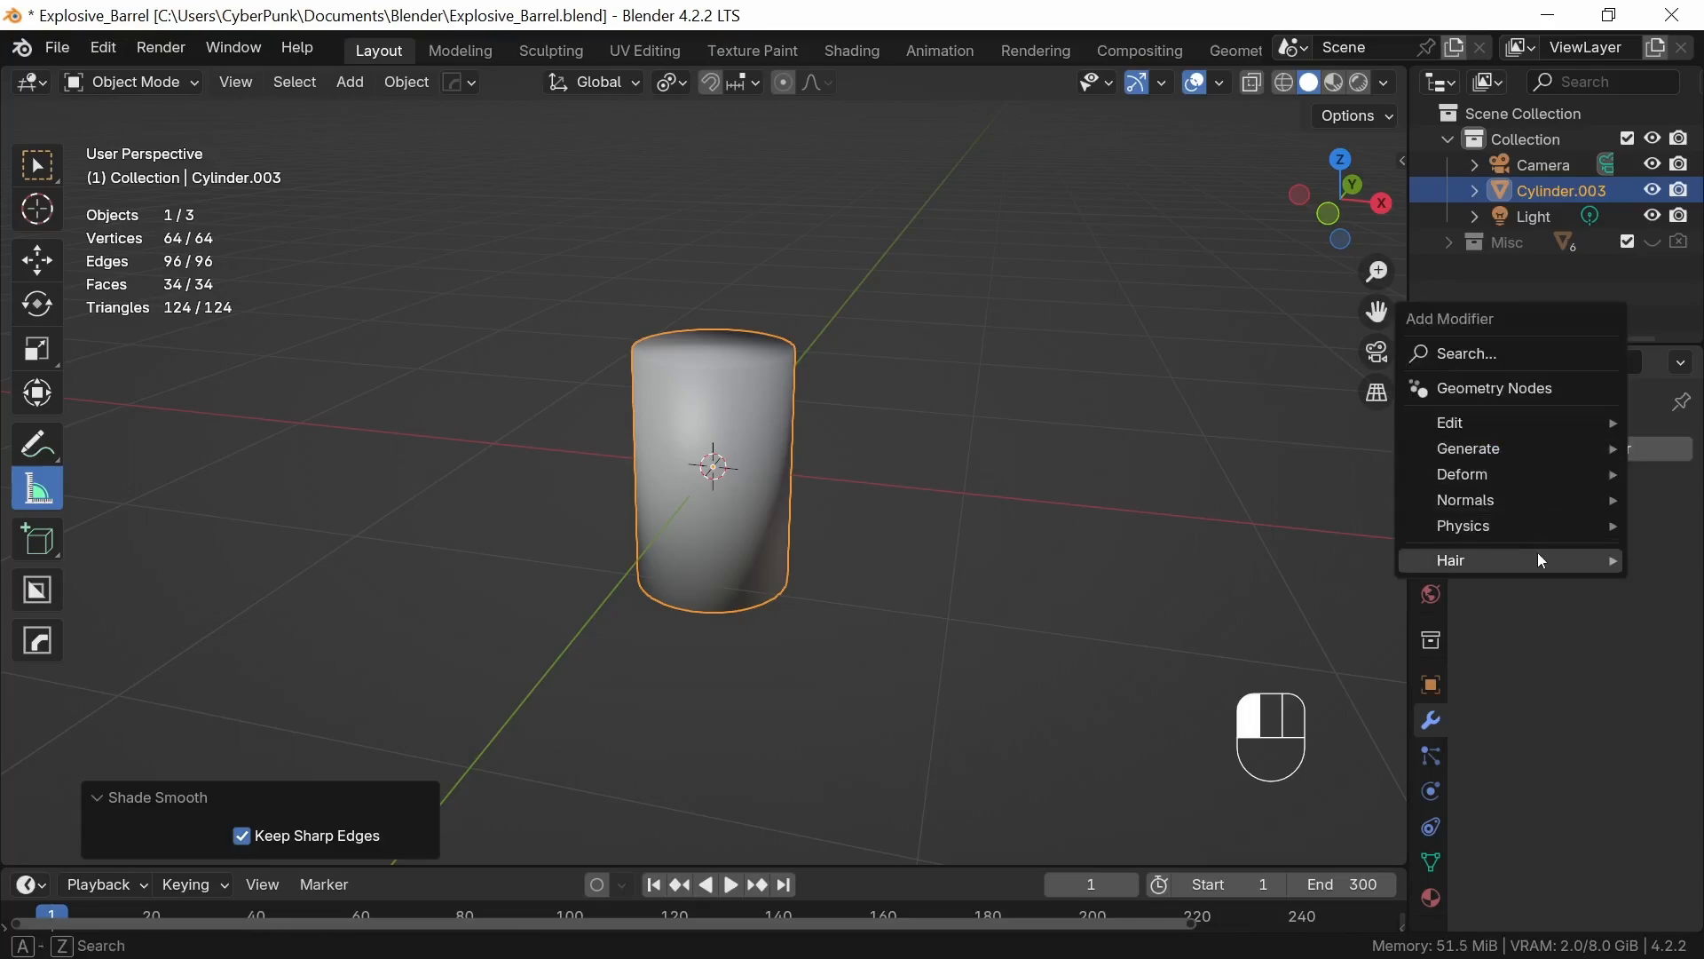
{"action": "mouse_move", "coordinate": [1532, 500]}
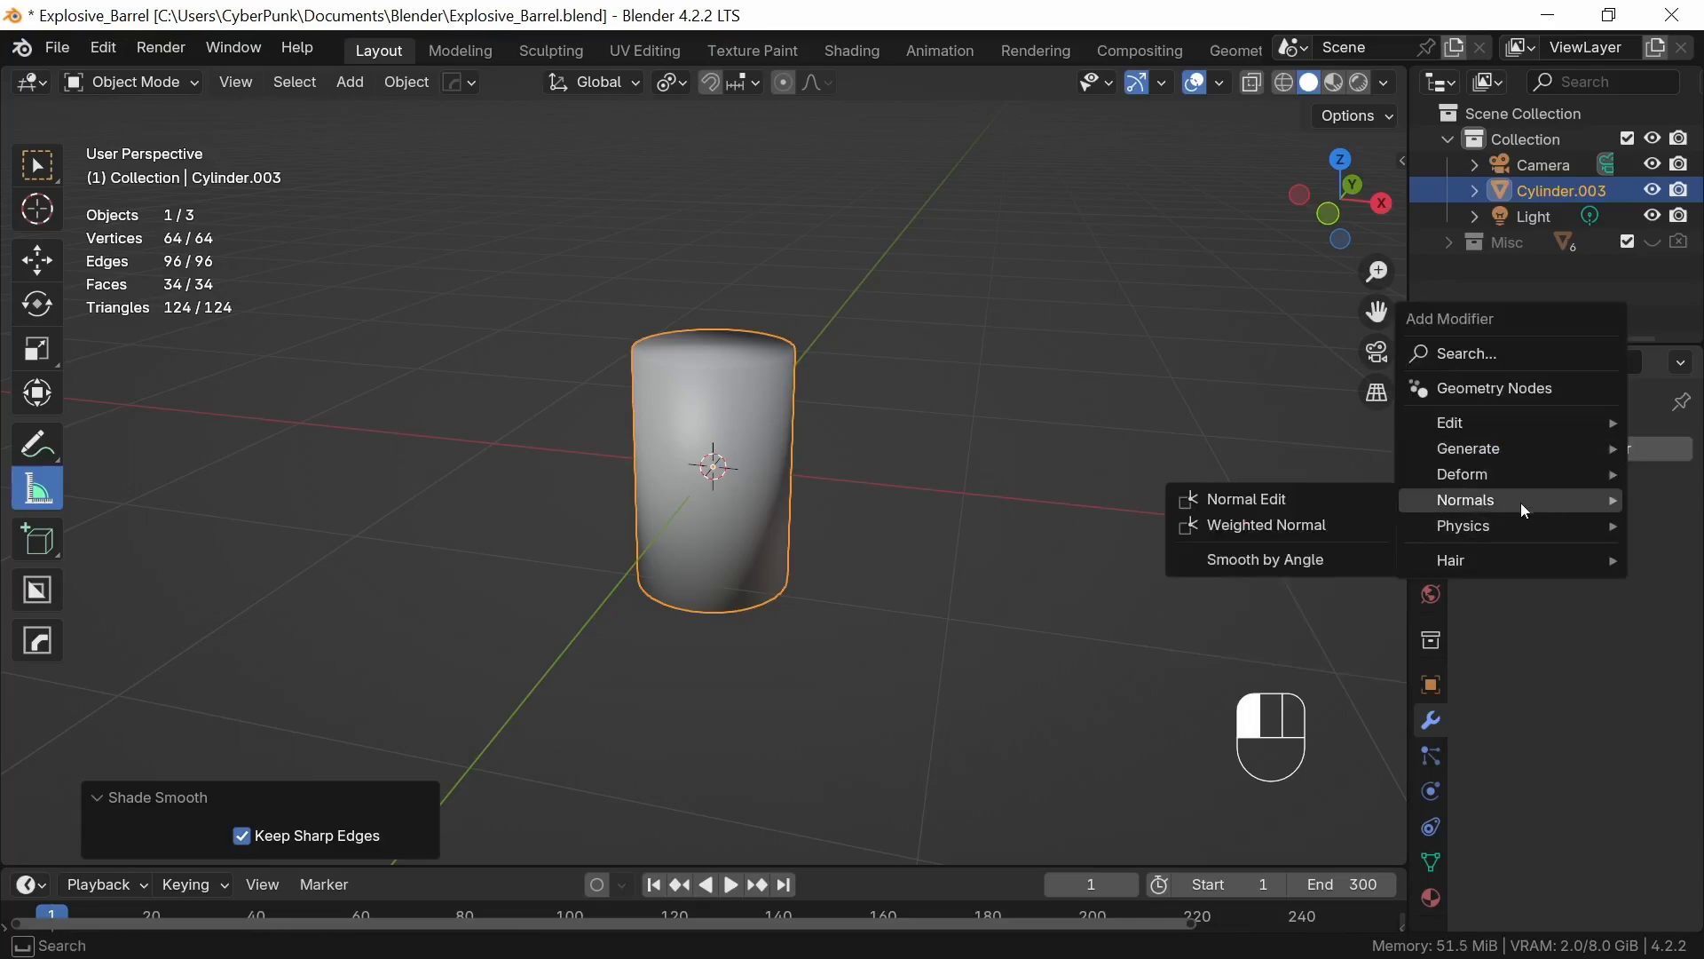
{"action": "left_click", "coordinate": [1321, 561]}
Enter Edit Mode on the cylinder and add one centred horizontal loop cut around its middle
{"action": "middle_click_drag", "start_coordinate": [932, 639], "coordinate": [909, 595]}
{"action": "key", "text": "Tab"}
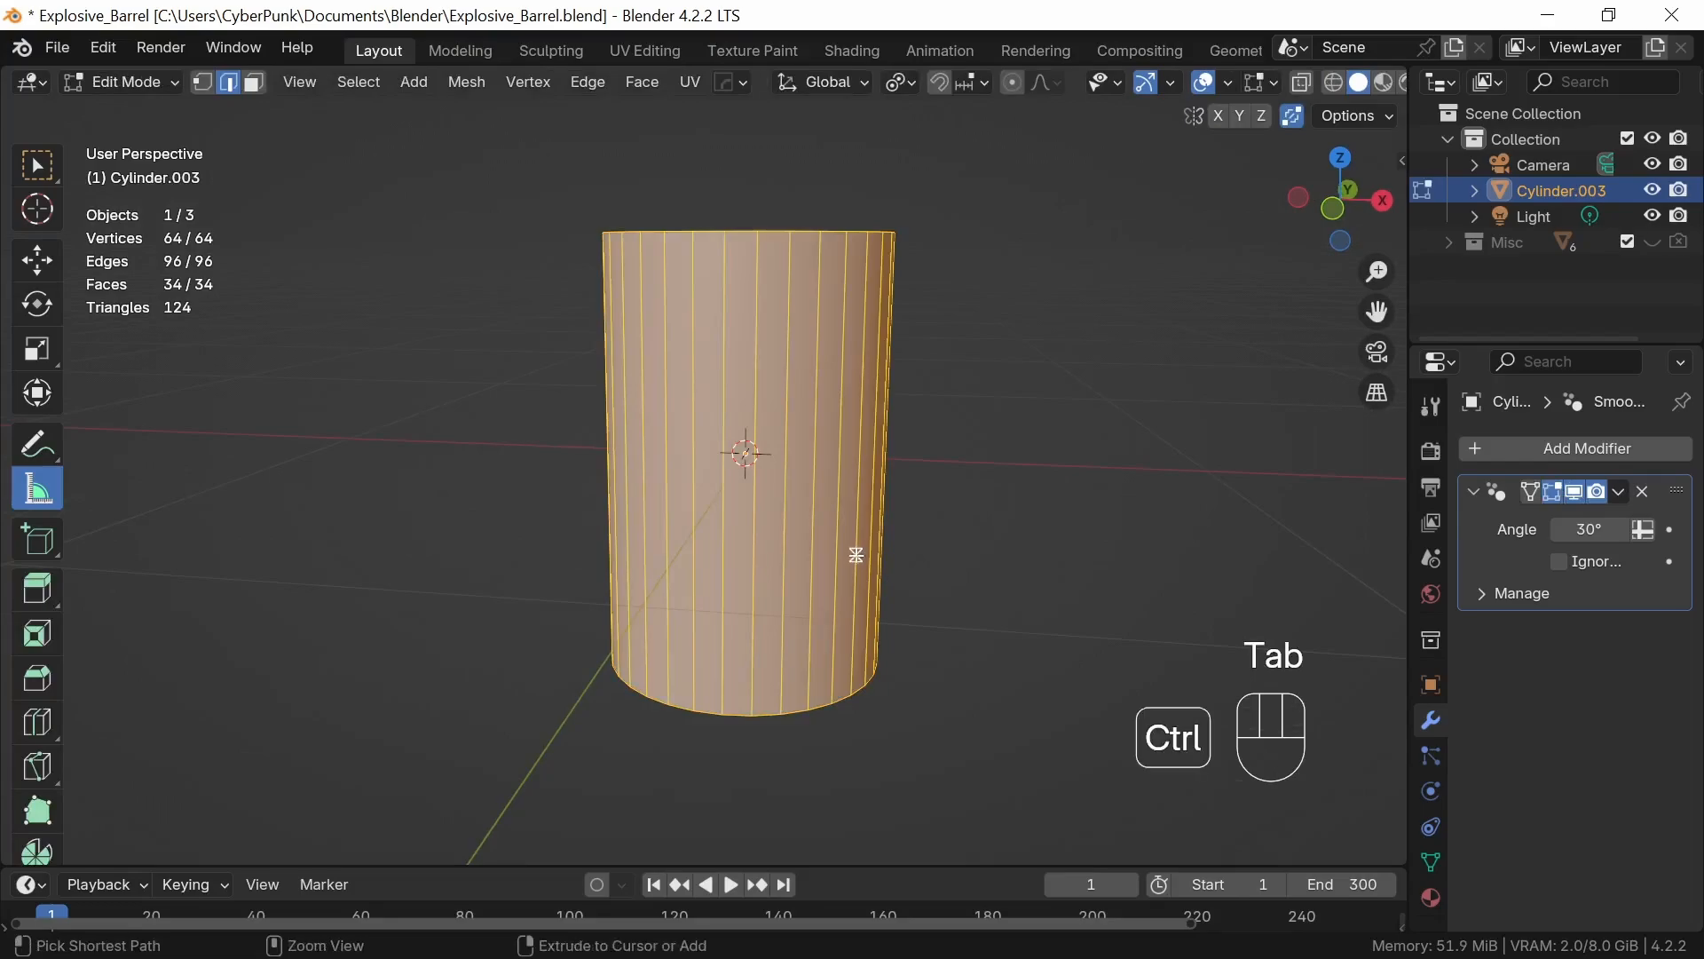
{"action": "key", "text": "ctrl+r"}
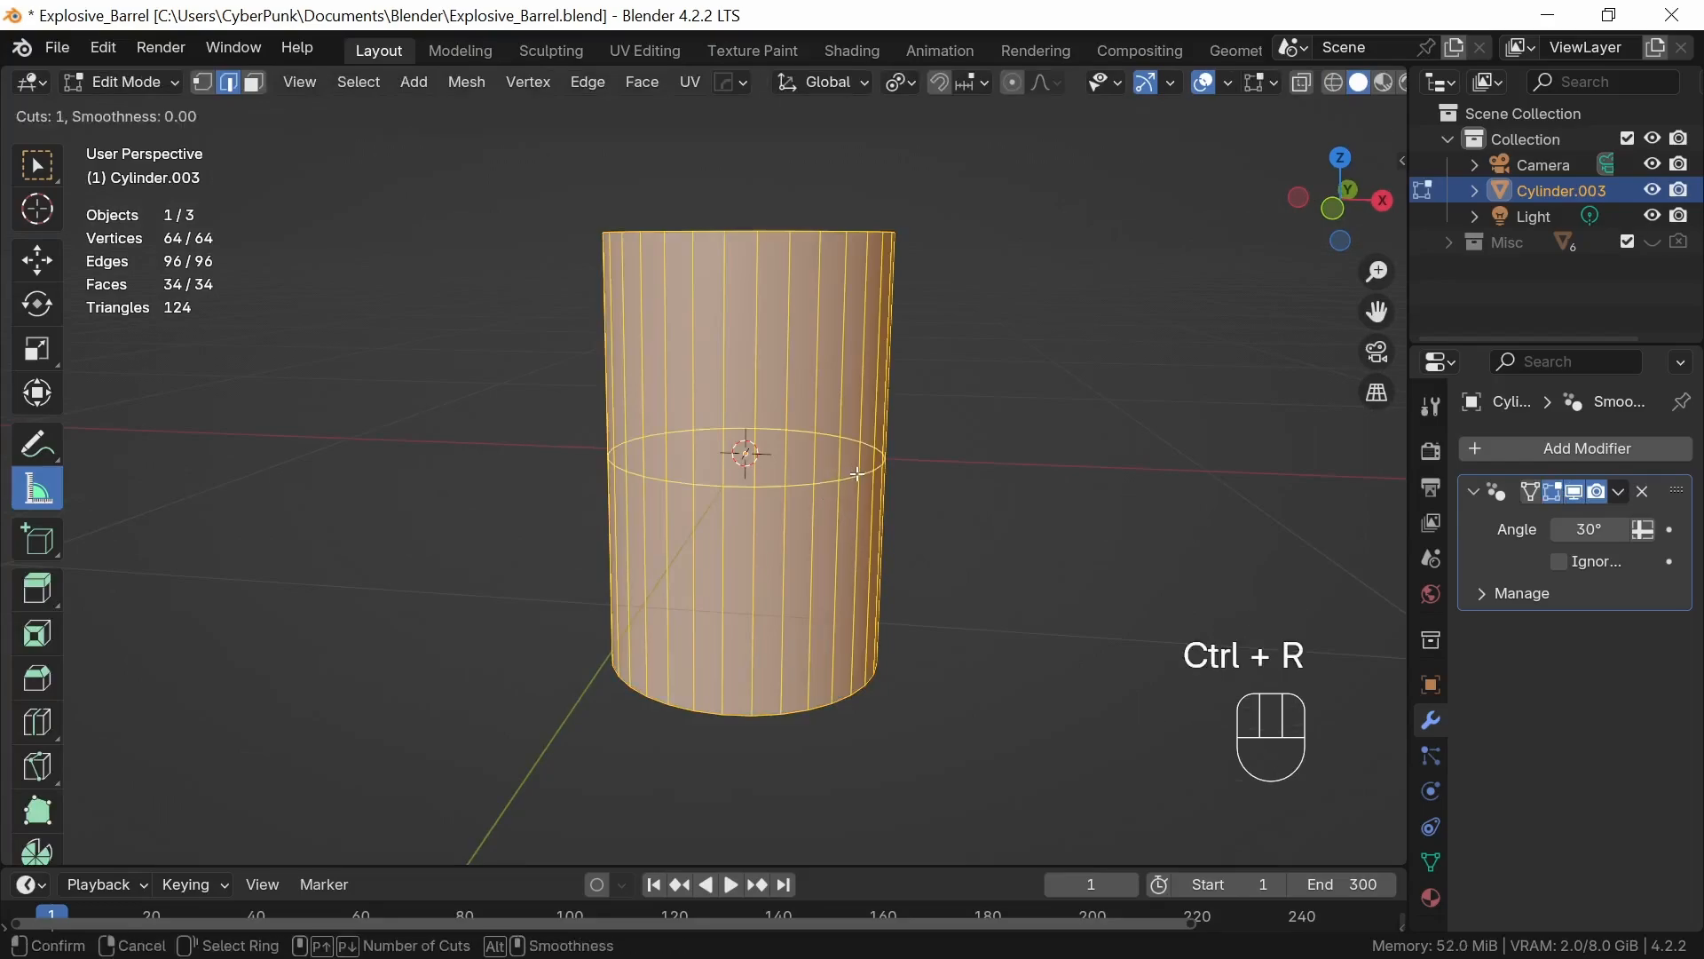
{"action": "left_click", "coordinate": [855, 473]}
{"action": "right_click", "coordinate": [854, 475]}
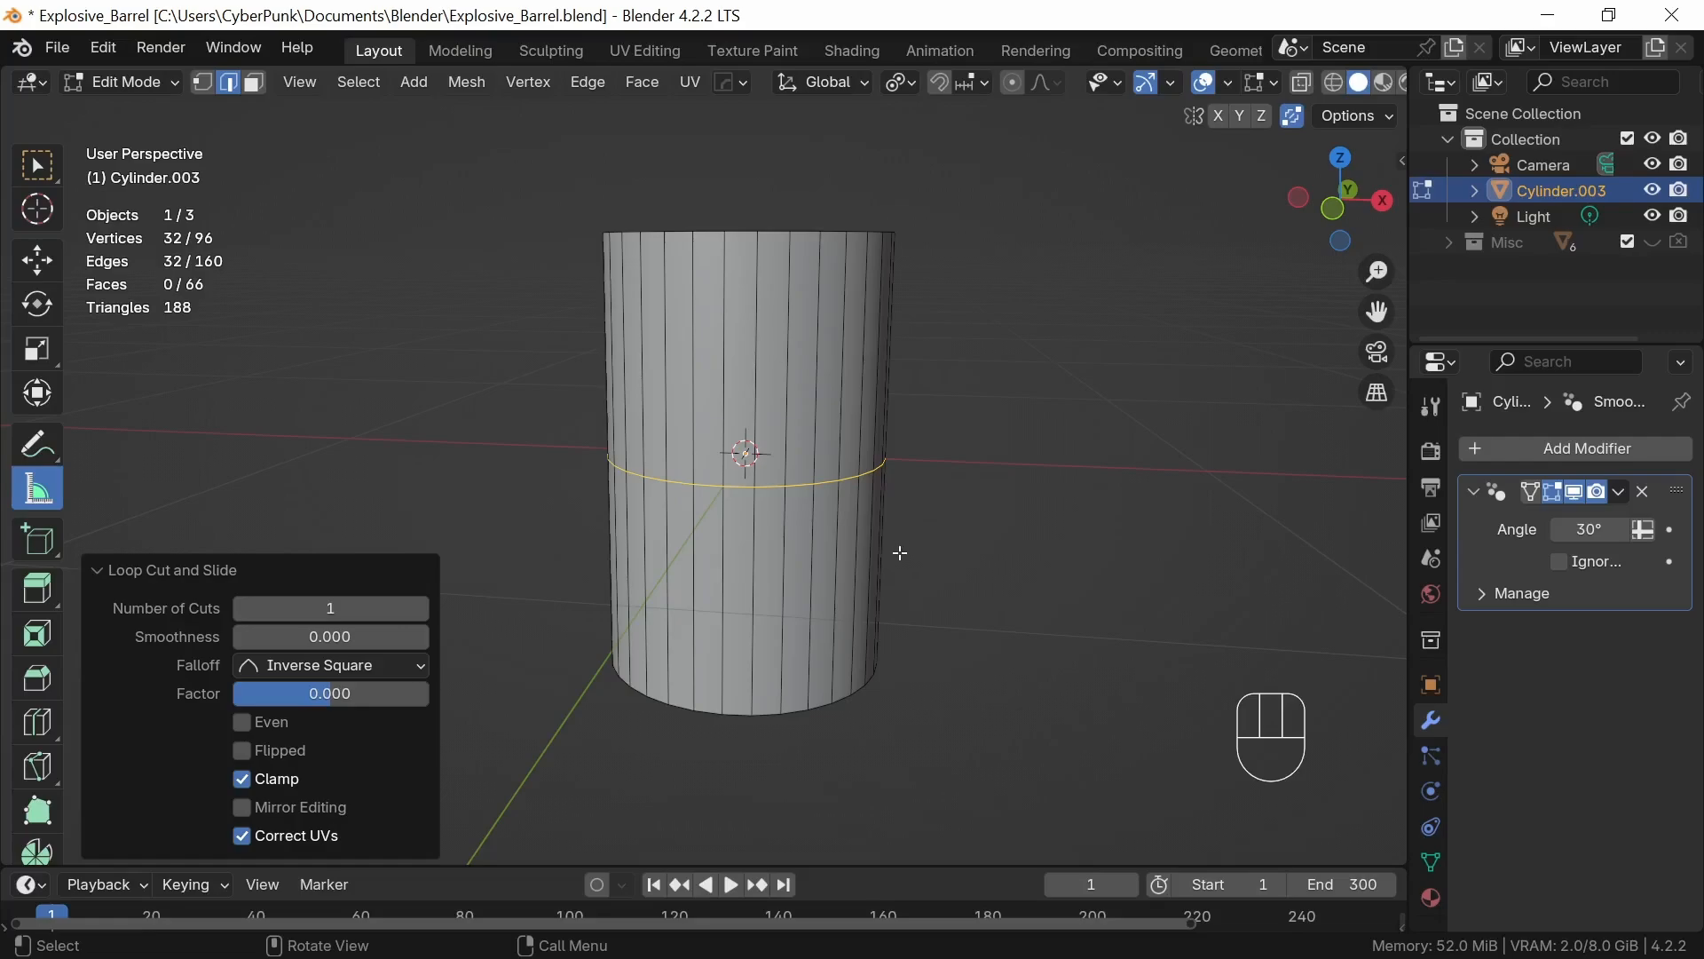
Bevel the middle edge loop by 0.176 m with one segment to form a central band
{"action": "key", "text": "ctrl+b"}
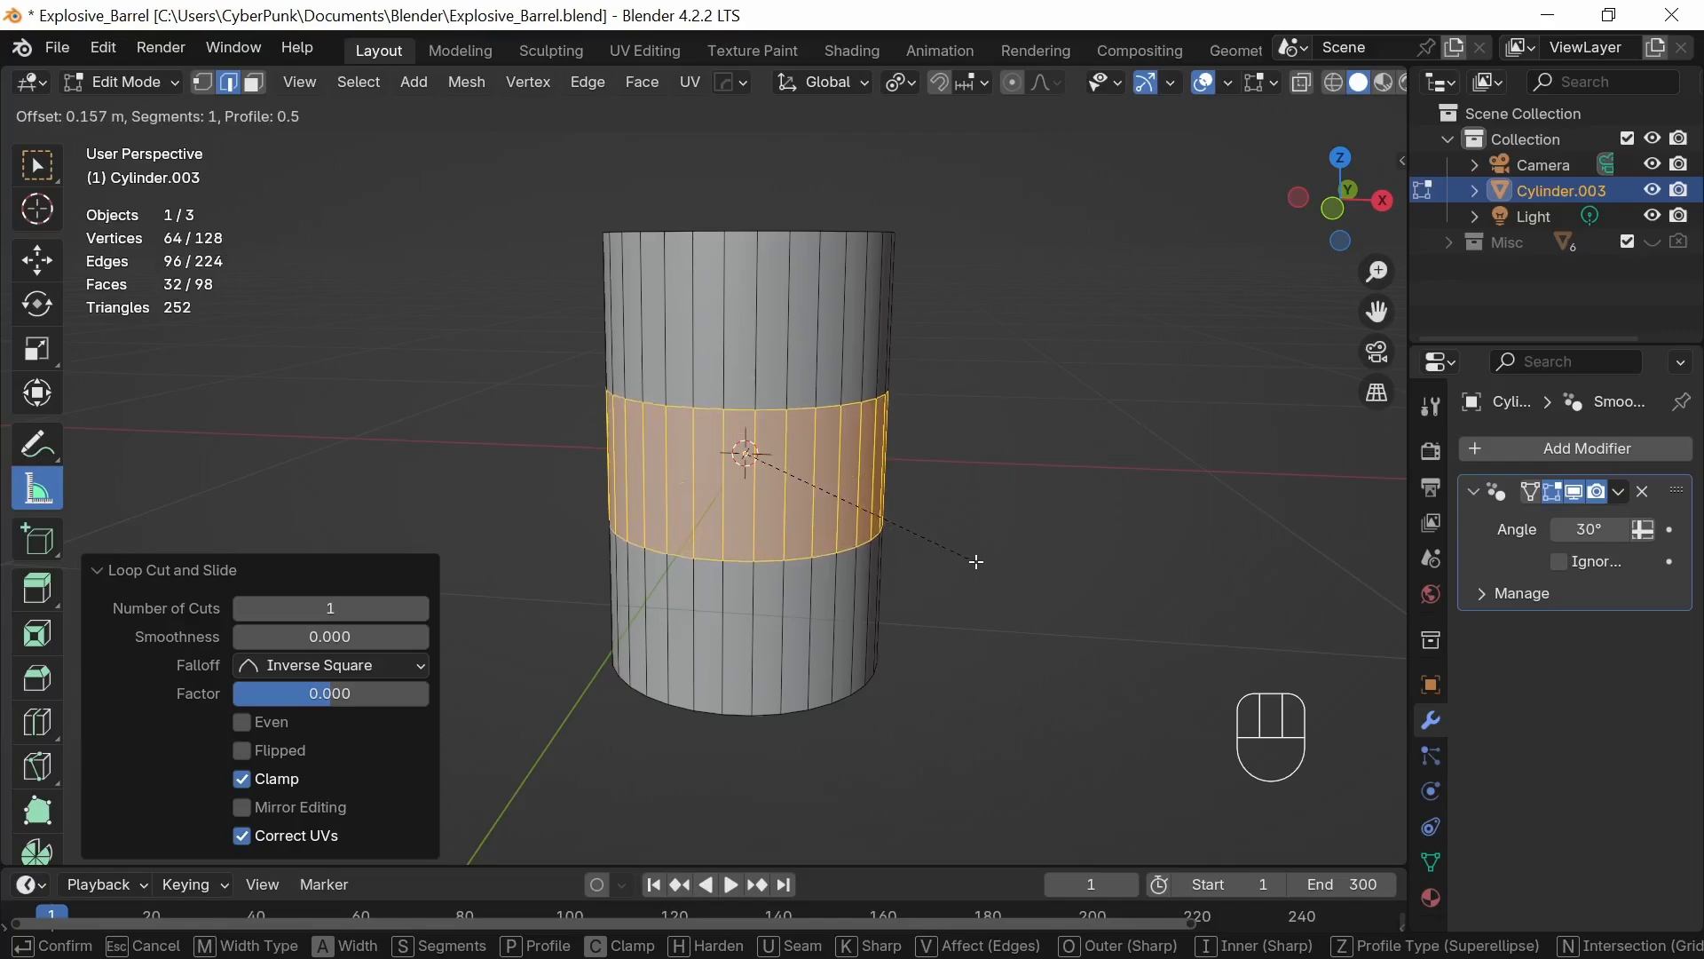
{"action": "key", "text": "shift"}
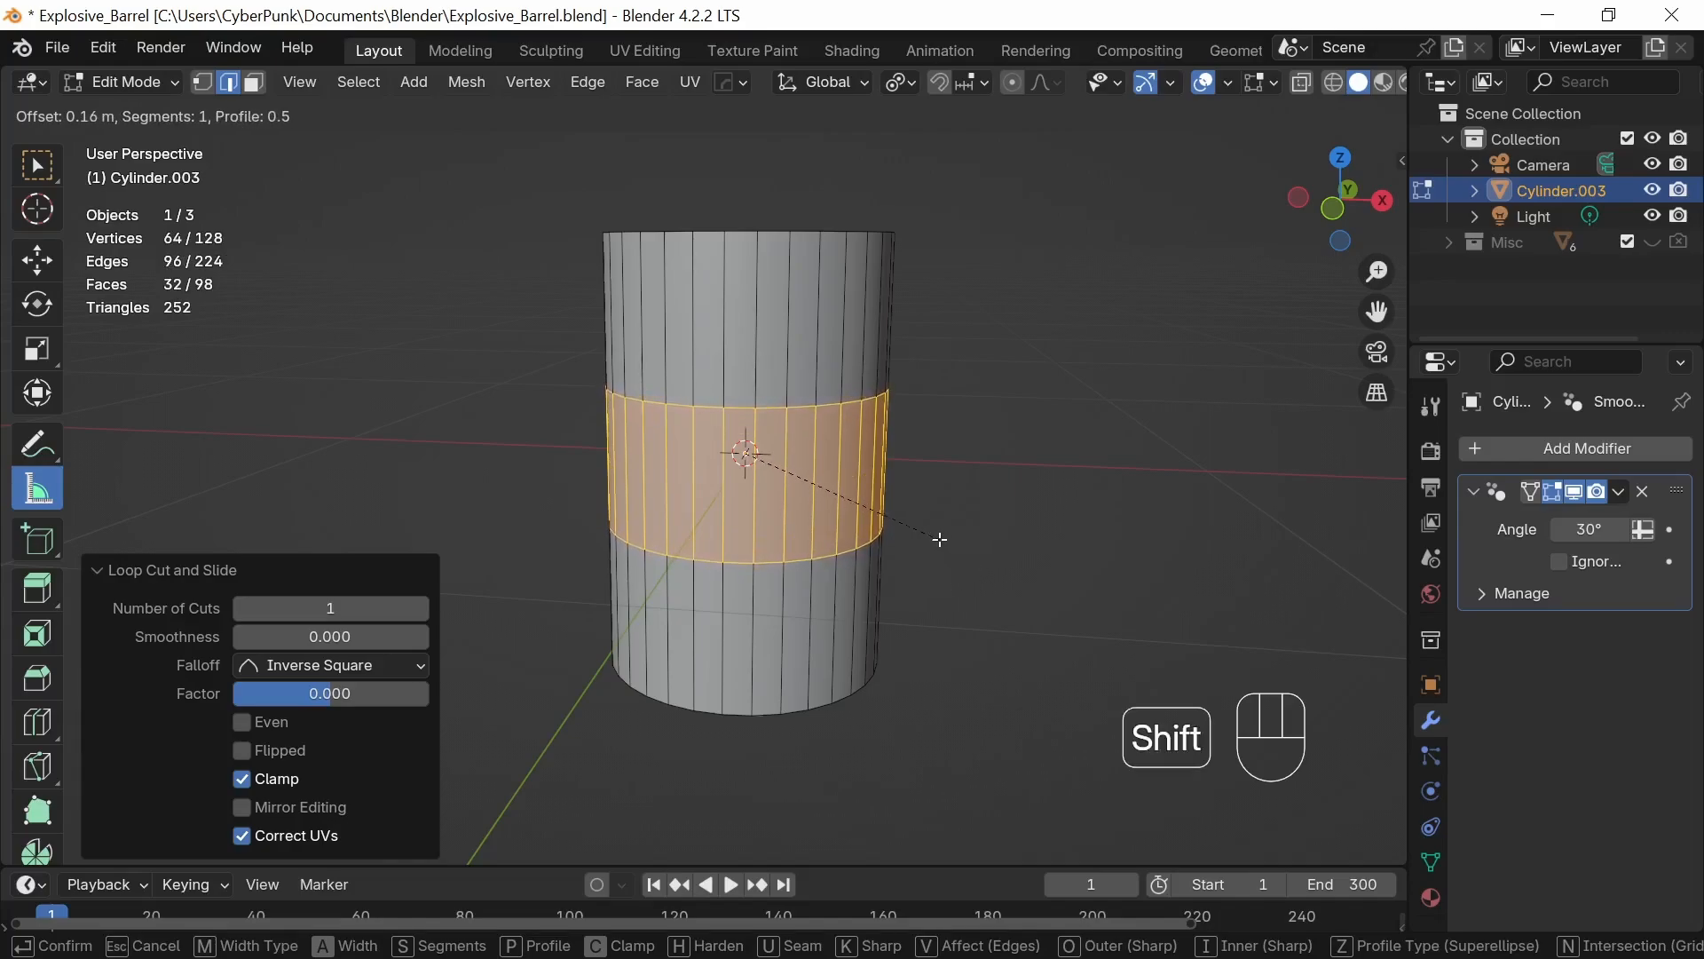
{"action": "left_click", "coordinate": [1001, 577]}
Add one centred horizontal loop cut to each of the sections above and below the central band
{"action": "mouse_move", "coordinate": [997, 621]}
{"action": "middle_mouse_down"}
{"action": "mouse_move", "coordinate": [1035, 552]}
{"action": "mouse_move", "coordinate": [1026, 590]}
{"action": "mouse_move", "coordinate": [993, 606]}
{"action": "middle_mouse_up"}
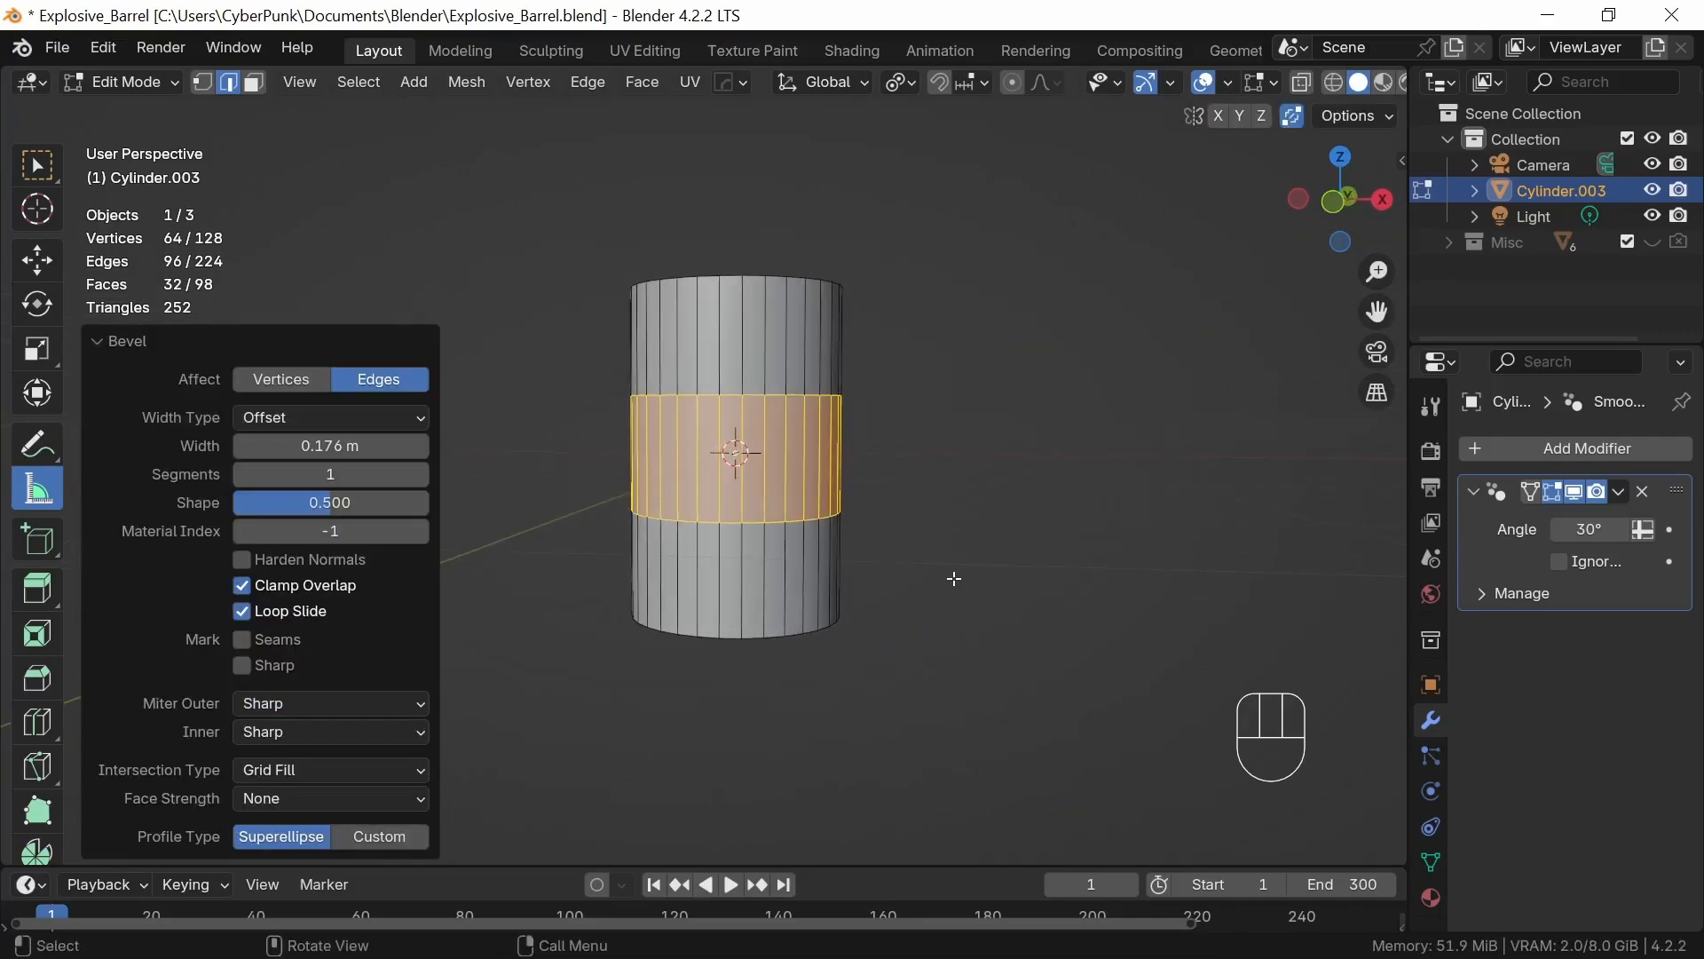
{"action": "key", "text": "ctrl+r"}
{"action": "left_click", "coordinate": [797, 338]}
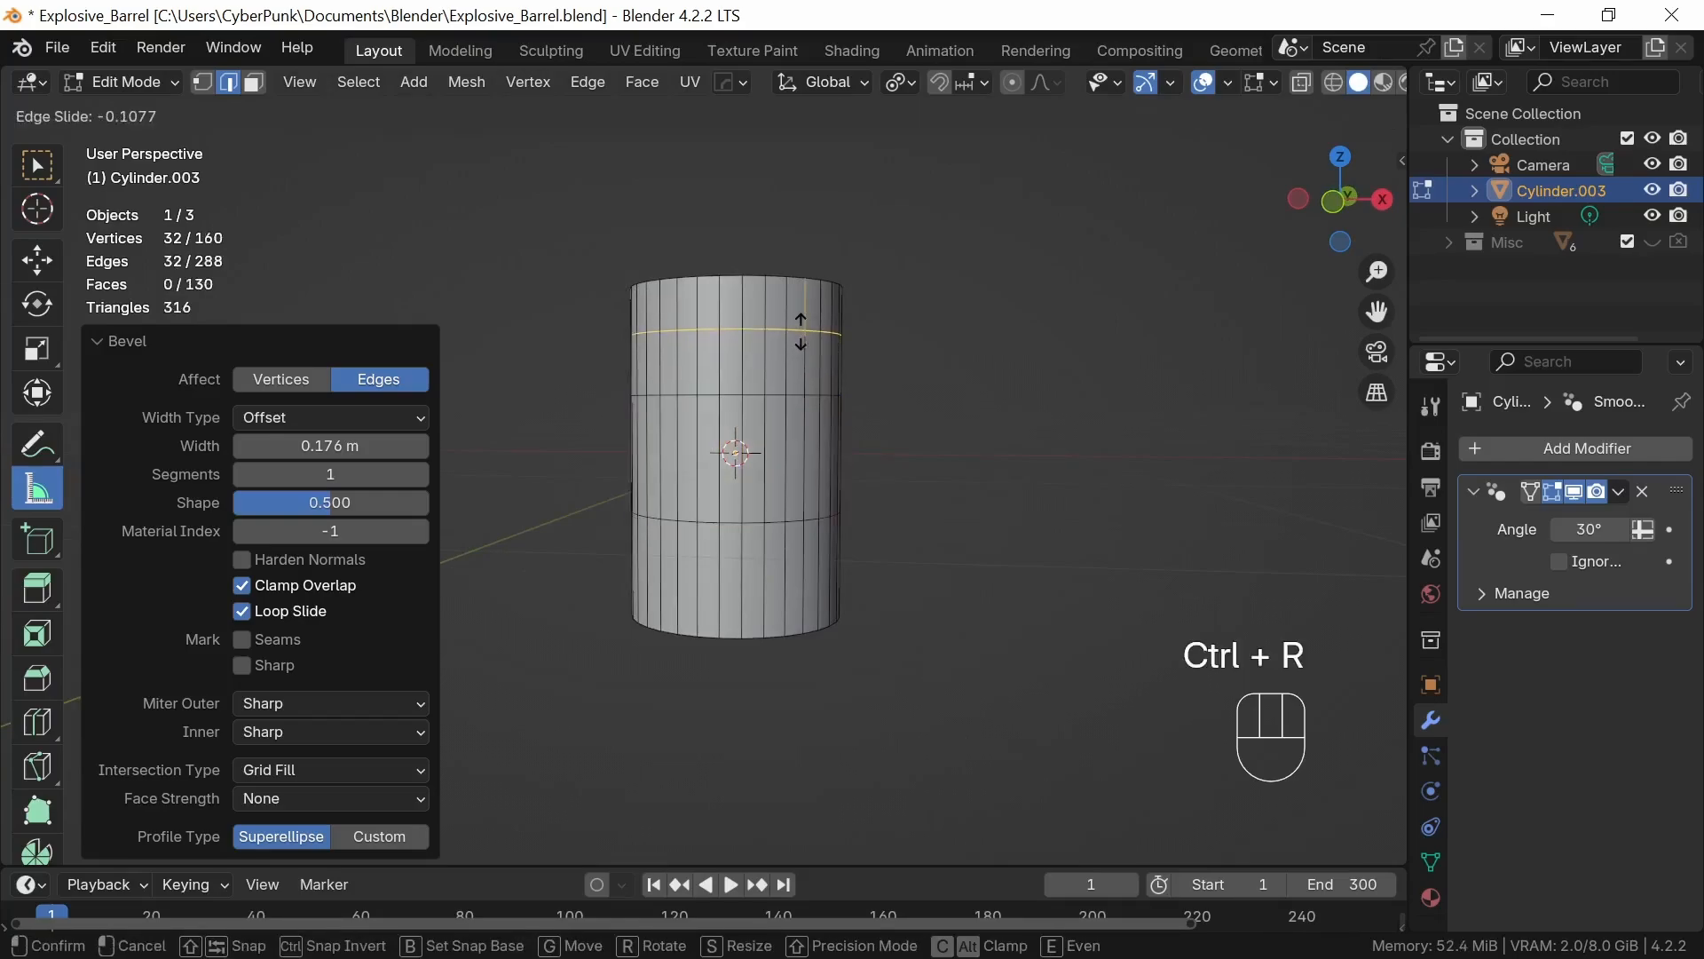
{"action": "right_click", "coordinate": [803, 339]}
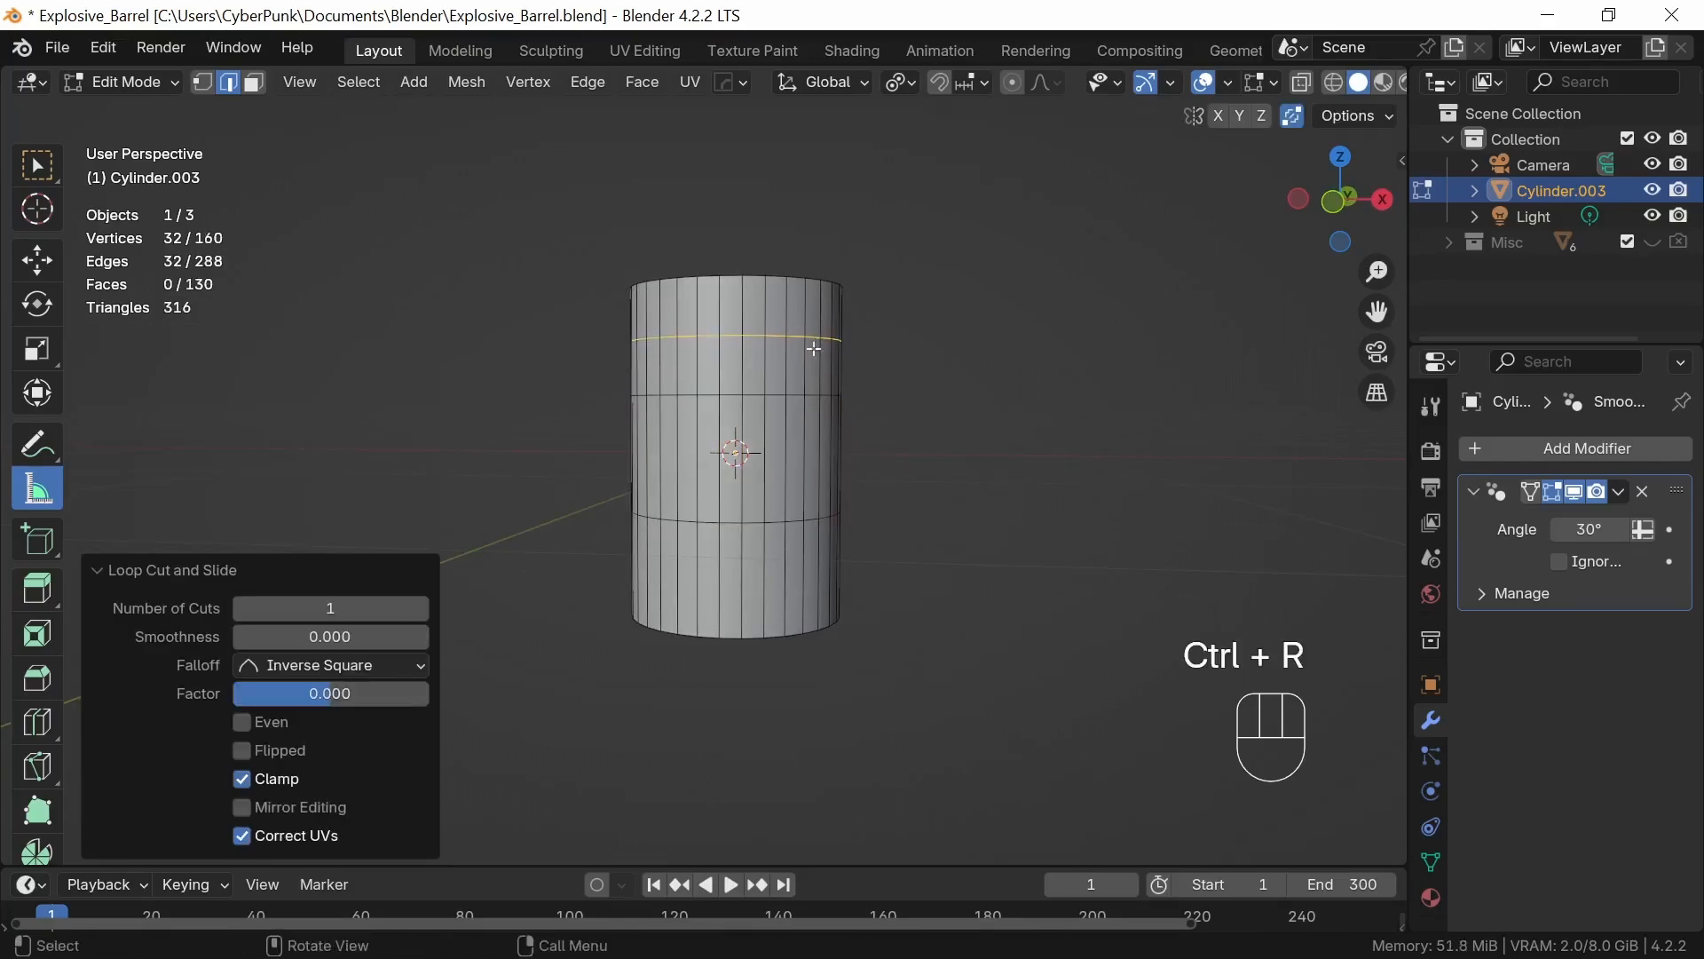
{"action": "key", "text": "ctrl+r"}
{"action": "left_click", "coordinate": [799, 584]}
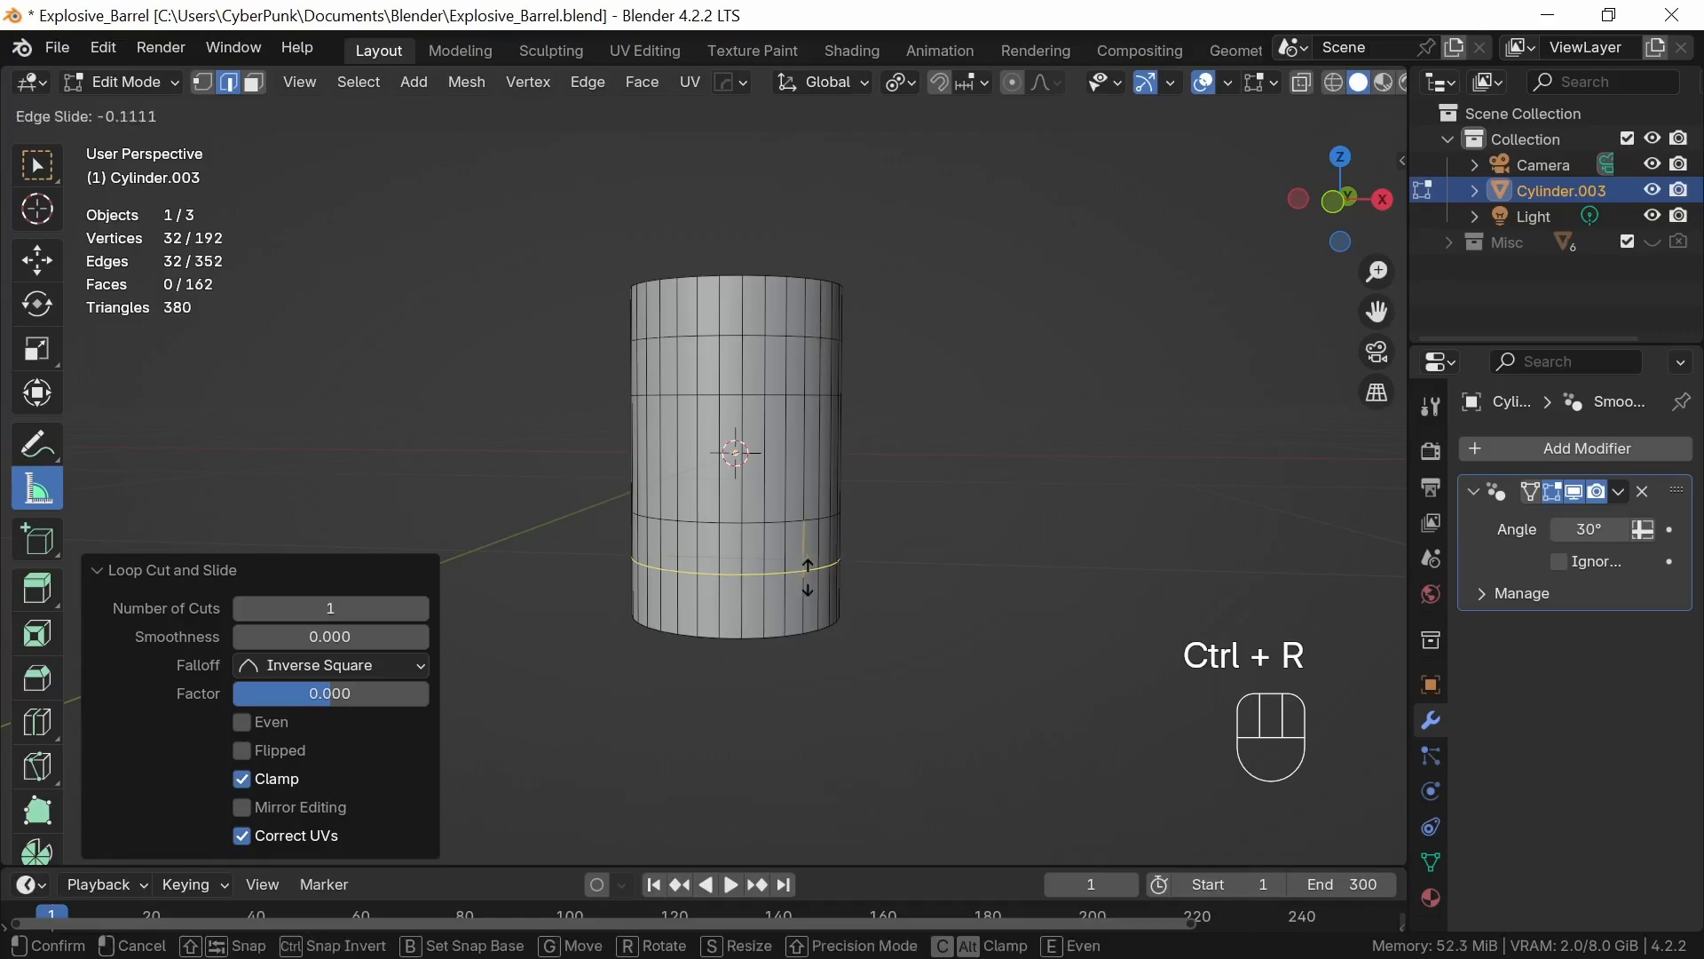
{"action": "left_click", "coordinate": [810, 581]}
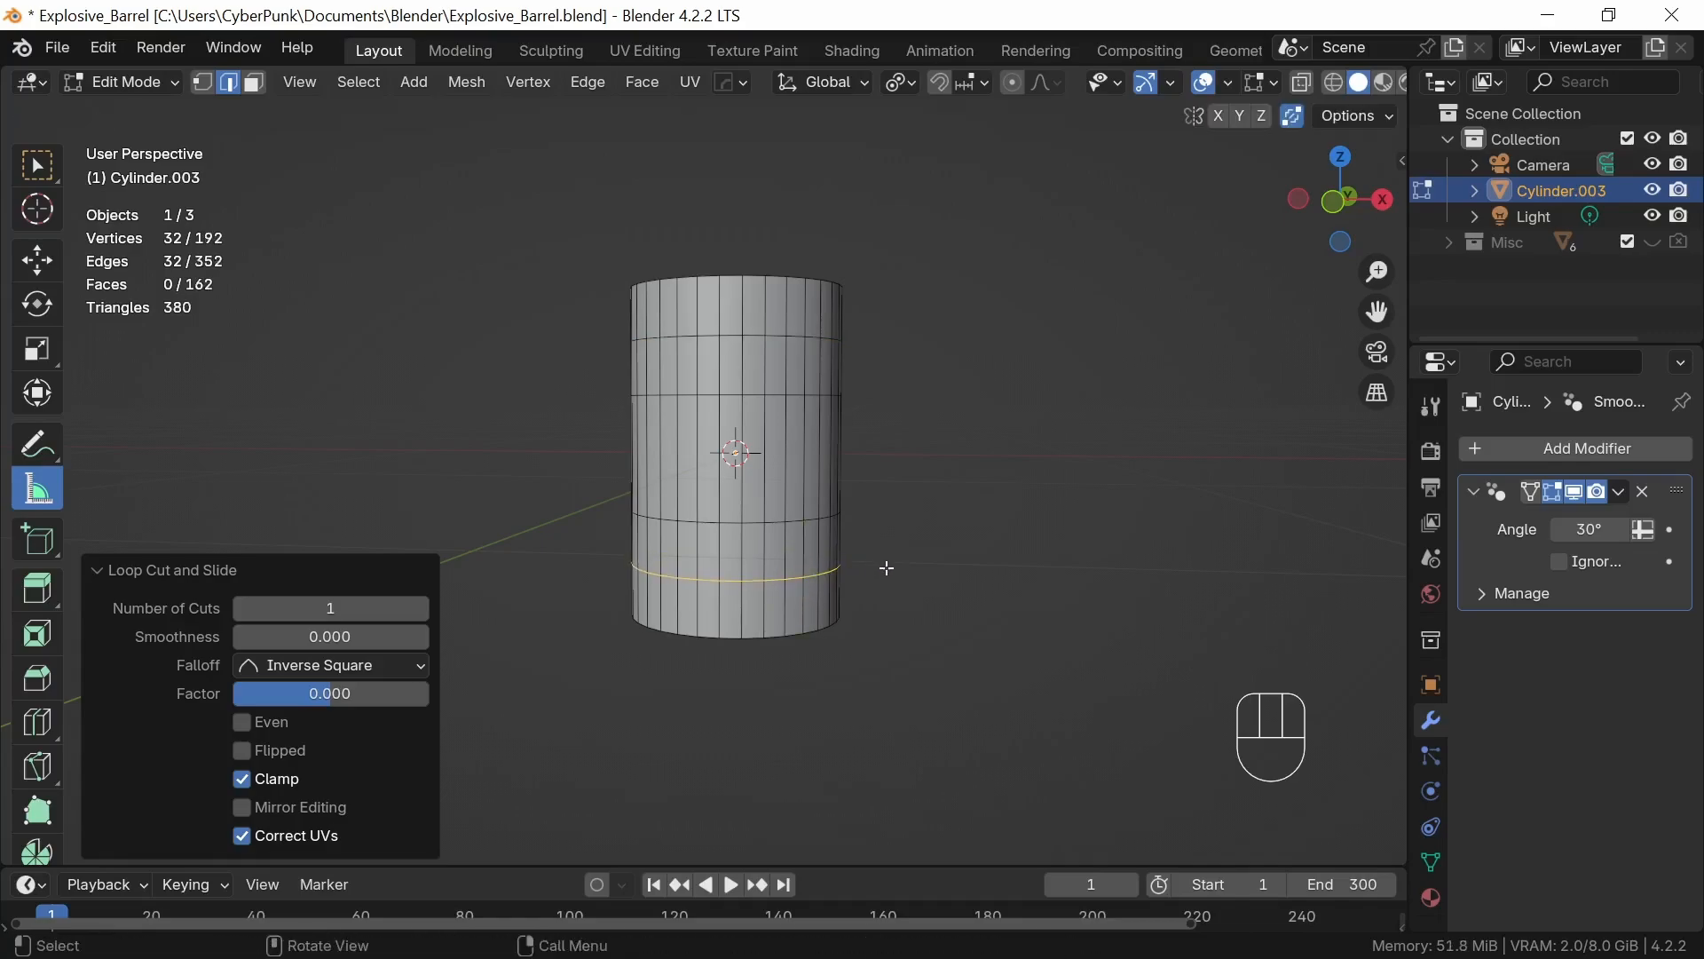
Bevel the upper and lower edge loops together by 0.143 m with one segment
{"action": "left_click", "coordinate": [786, 337], "text": "alt+shift"}
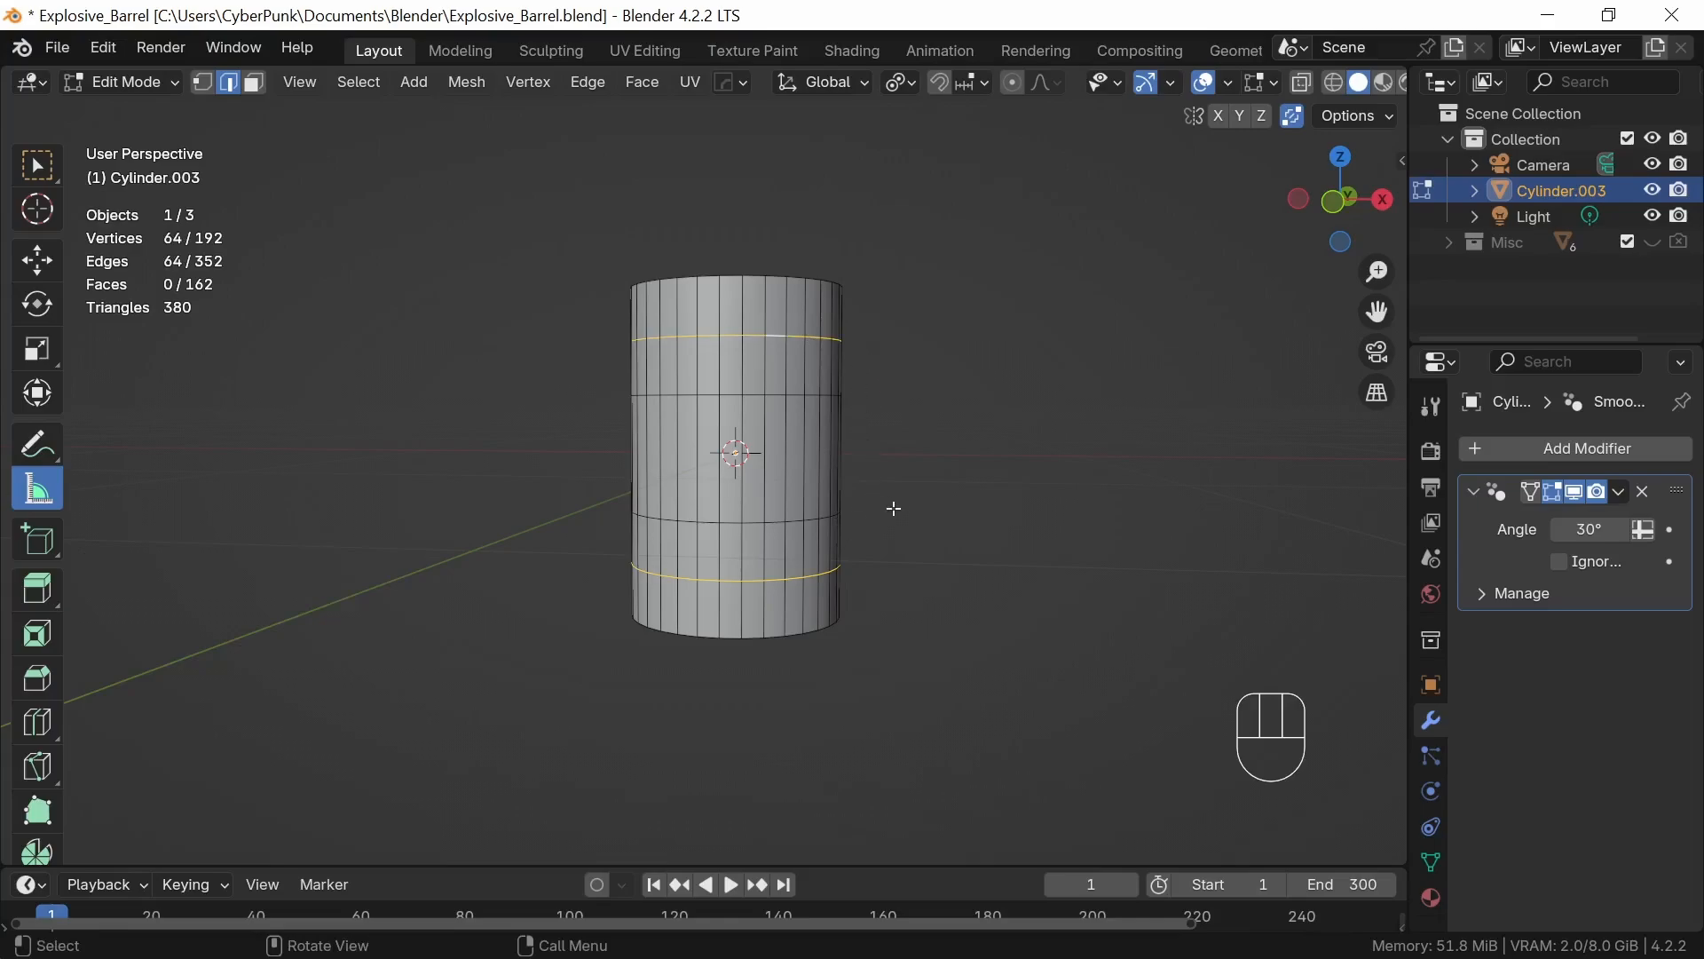
{"action": "key", "text": "ctrl+b"}
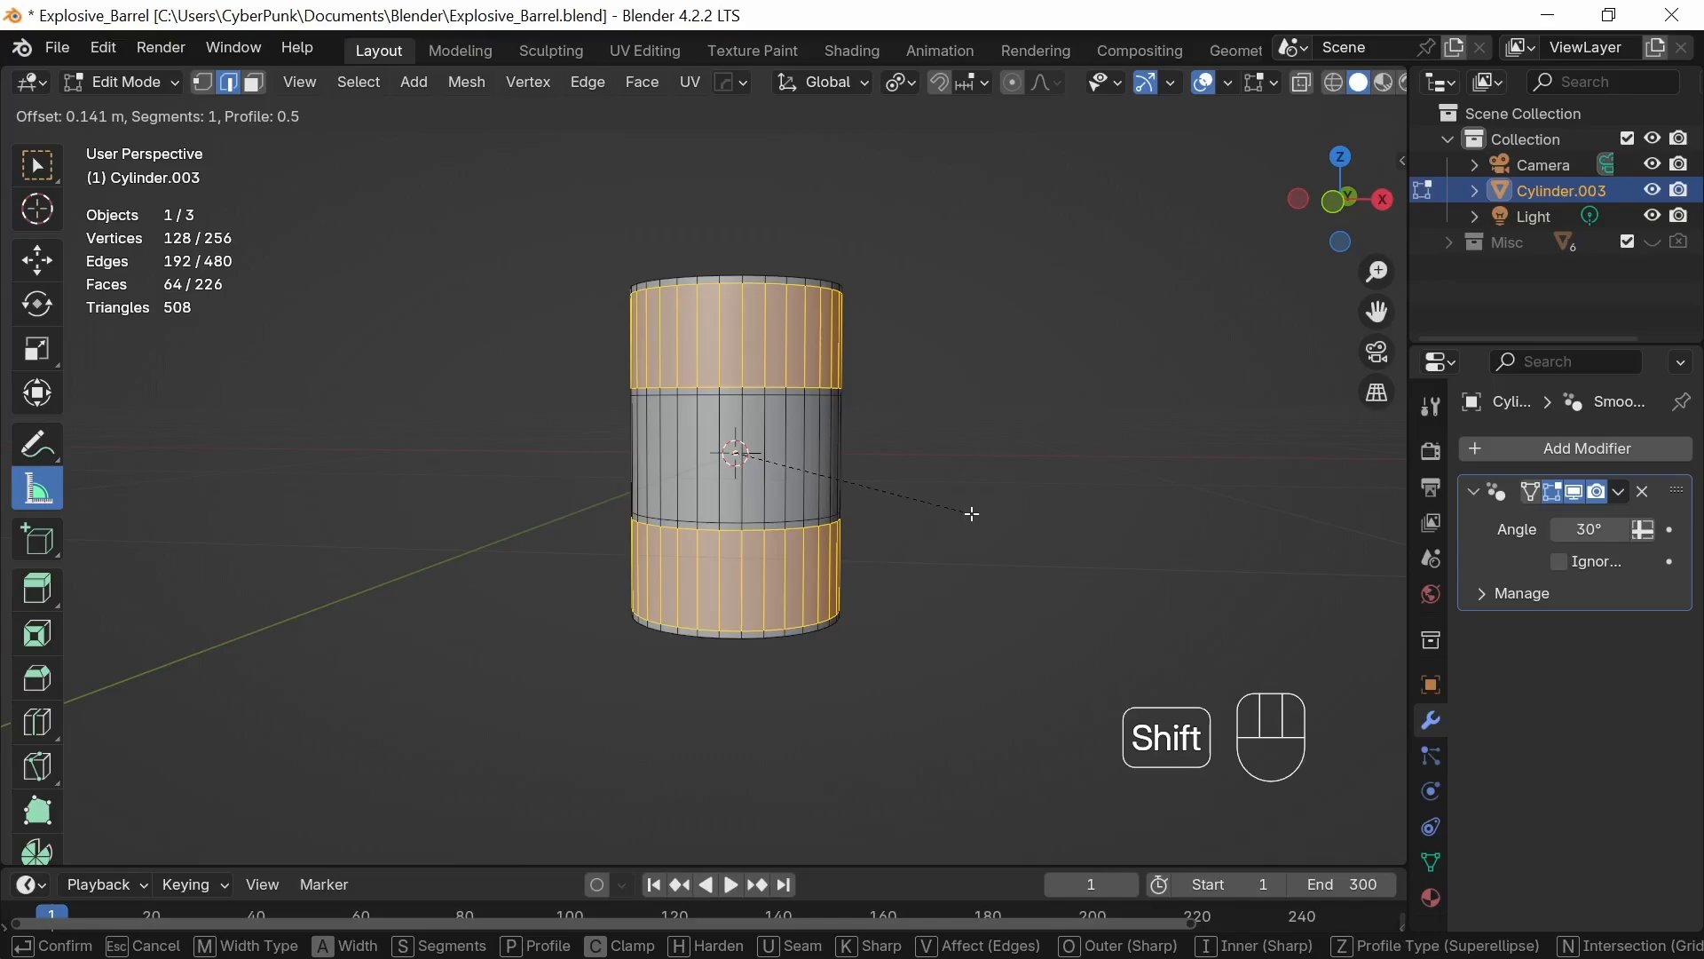
{"action": "left_click", "coordinate": [977, 521]}
{"action": "middle_click_drag", "start_coordinate": [1019, 582], "coordinate": [924, 603]}
{"action": "key", "text": "KP_1"}
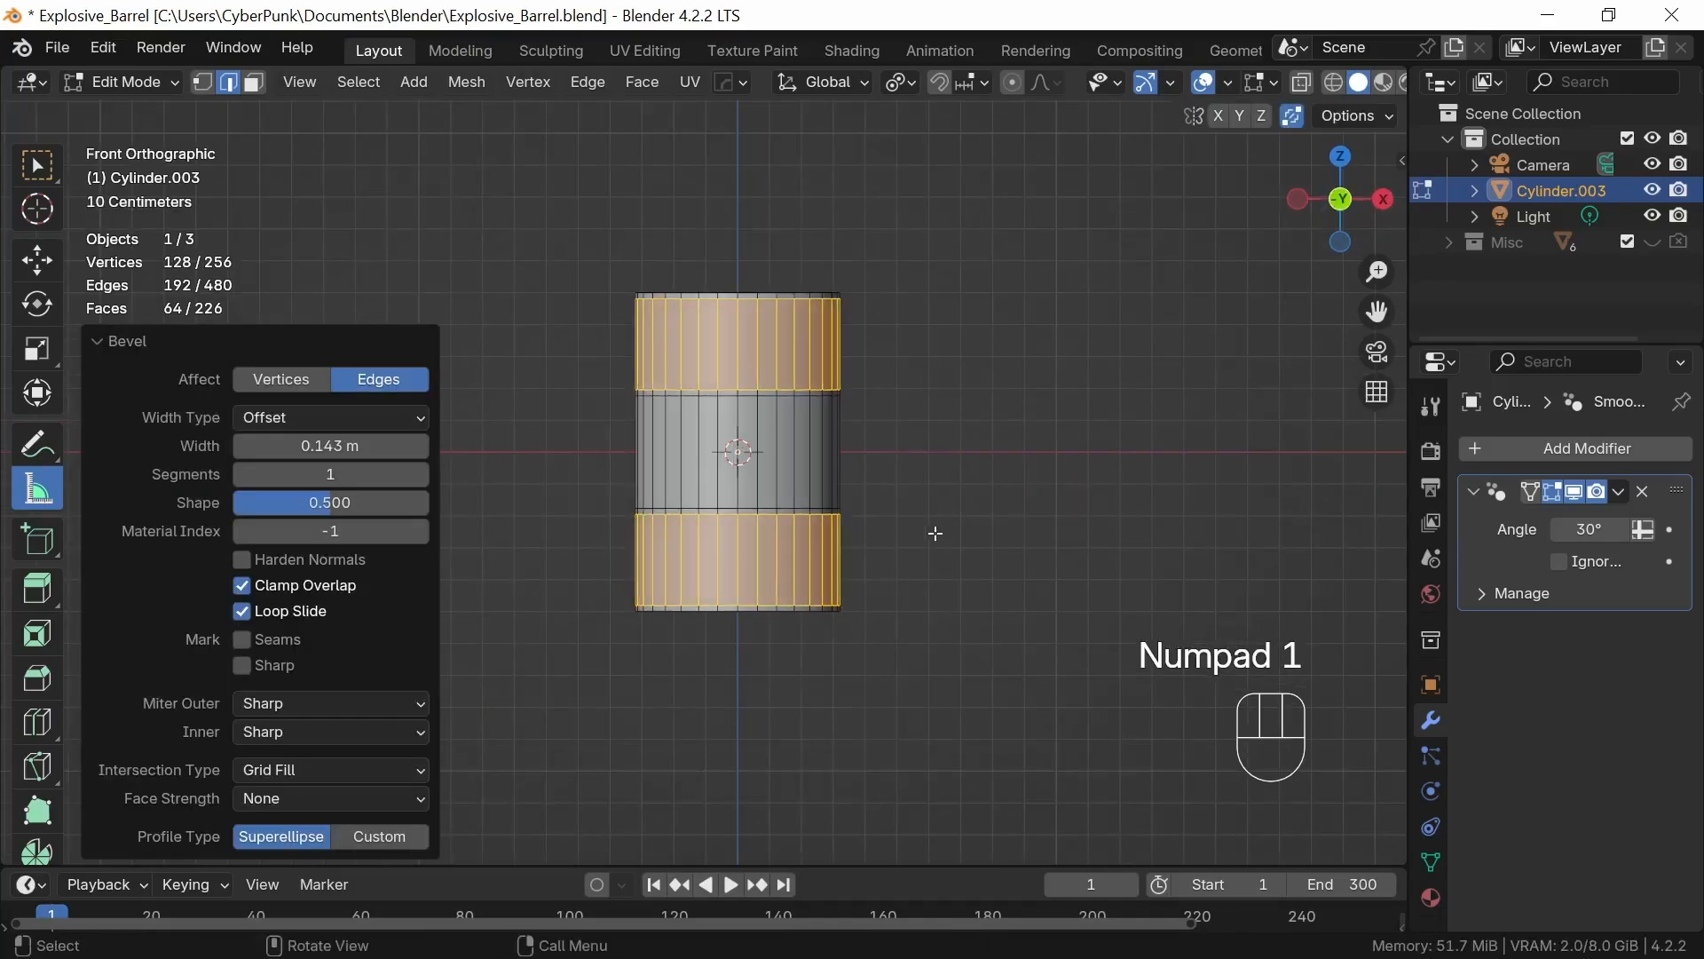
Extrude the four narrow horizontal face loops around the barrel and scale them by 1.051 in X and Y only to form raised rings
{"action": "key", "text": "ctrl"}
{"action": "left_click", "coordinate": [259, 87]}
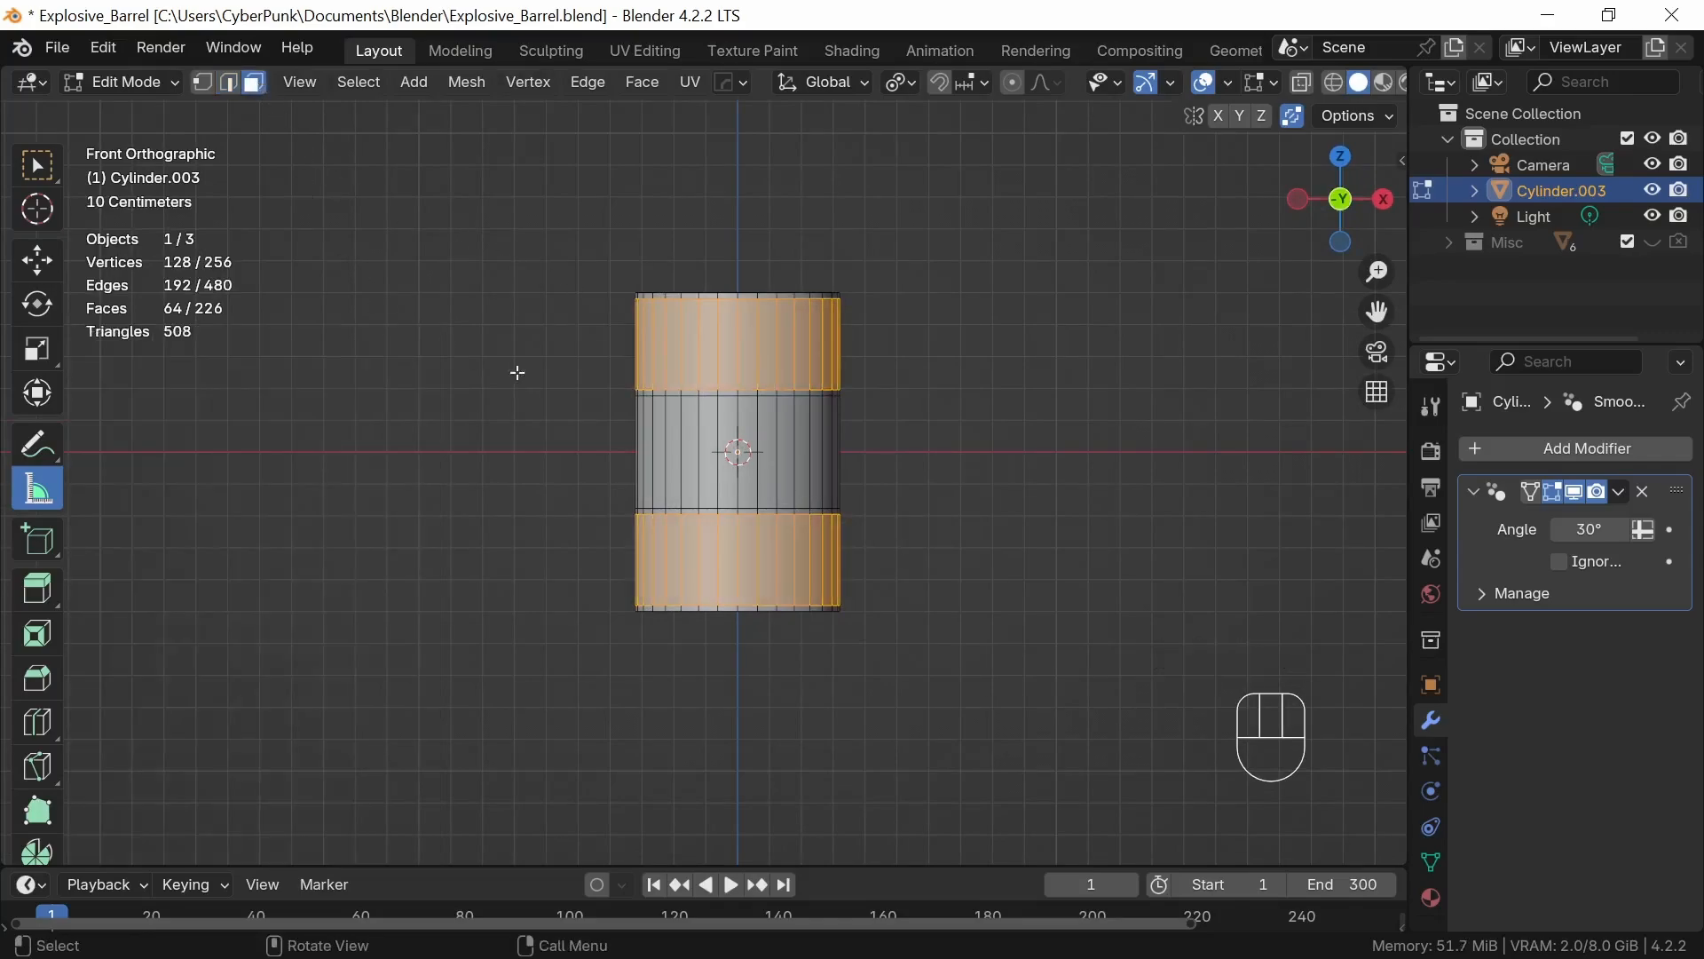
{"action": "mouse_move", "coordinate": [887, 639]}
{"action": "middle_mouse_down", "text": "ctrl"}
{"action": "mouse_move", "coordinate": [924, 483]}
{"action": "mouse_move", "coordinate": [983, 353]}
{"action": "mouse_move", "coordinate": [850, 725]}
{"action": "middle_mouse_up", "text": "ctrl"}
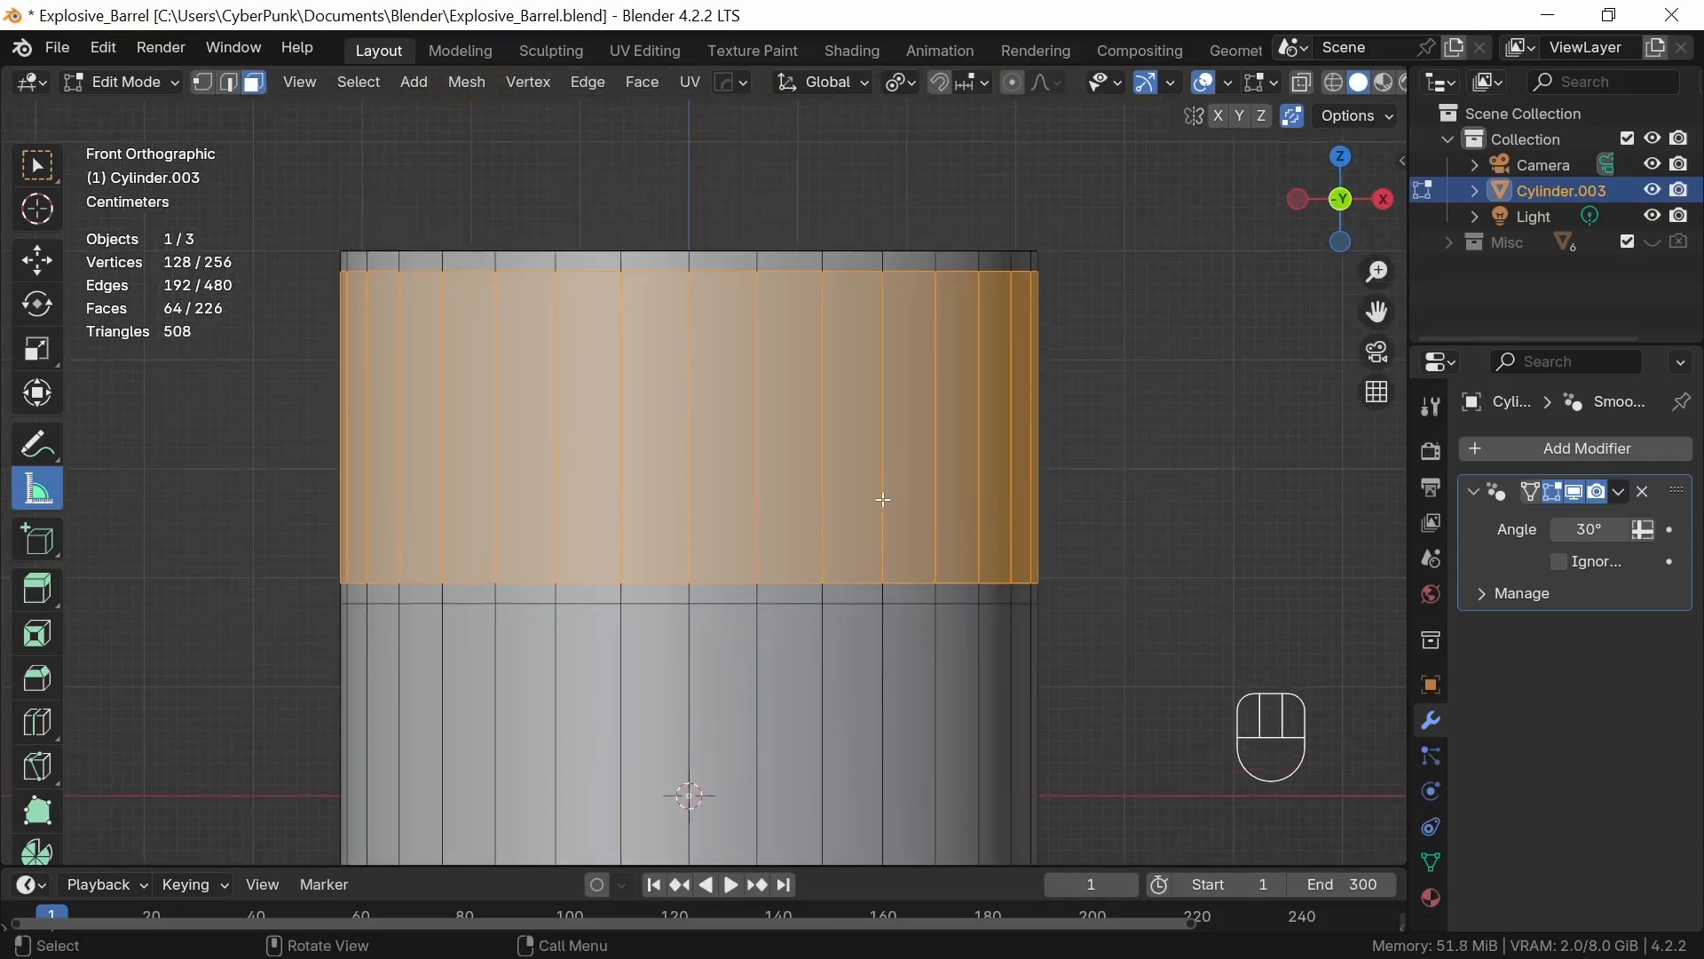
{"action": "left_click", "coordinate": [688, 260], "text": "alt"}
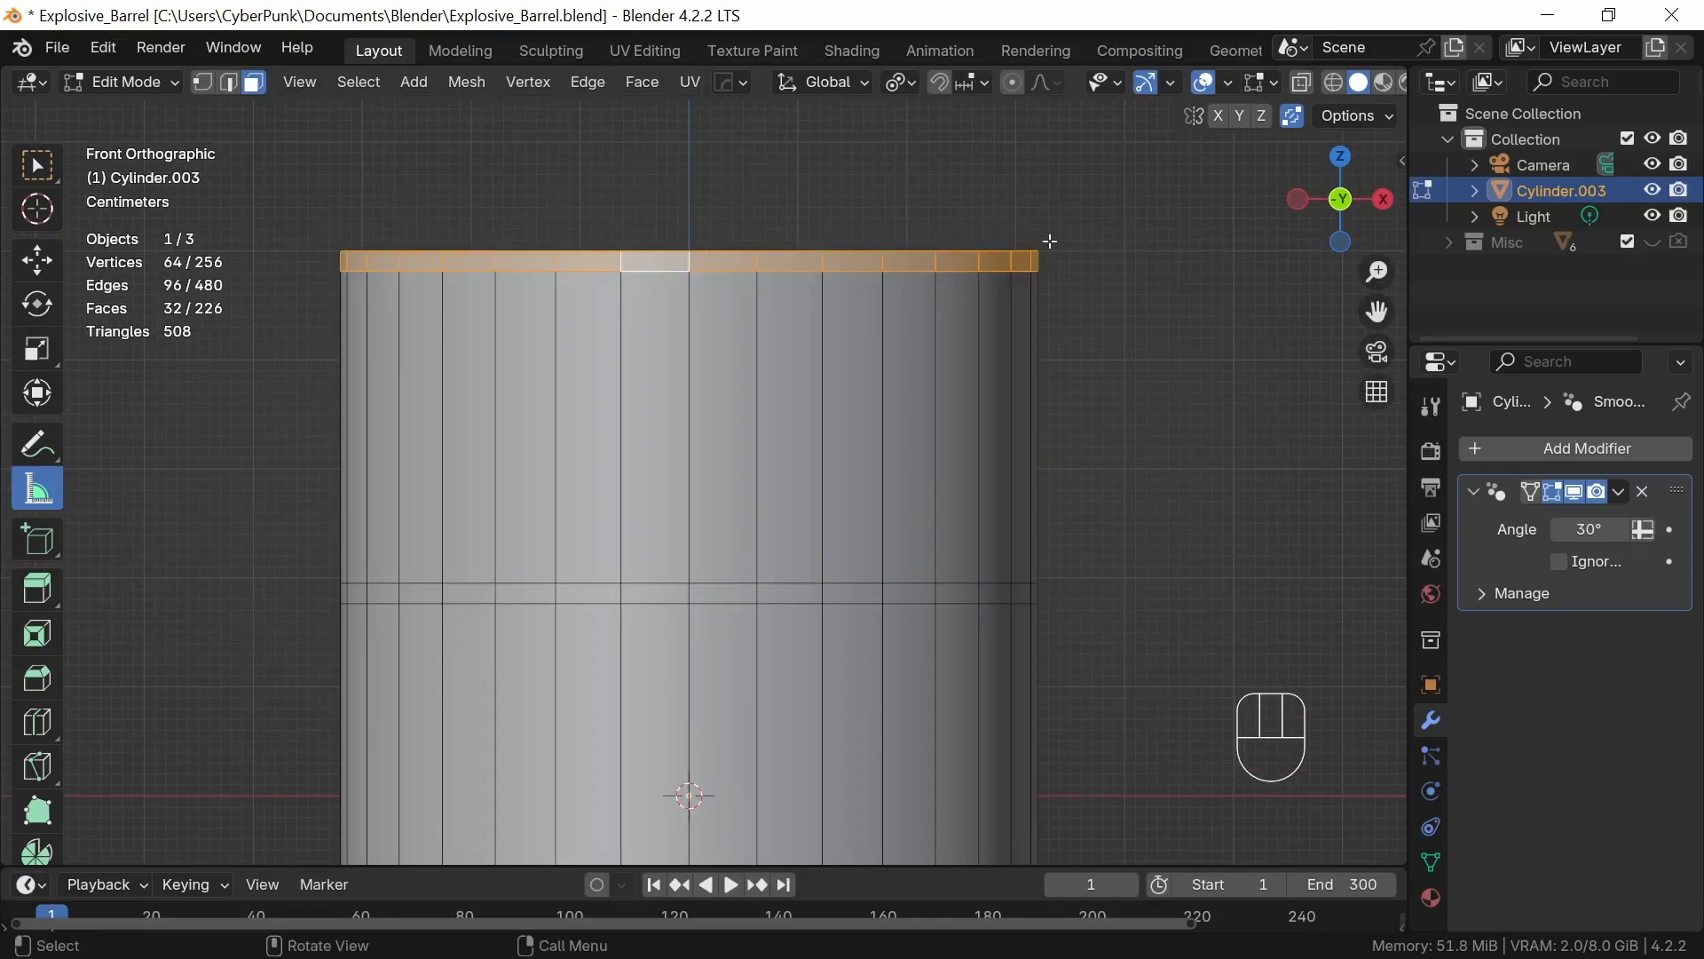
{"action": "middle_click_drag", "start_coordinate": [794, 663], "coordinate": [793, 554], "text": "shift"}
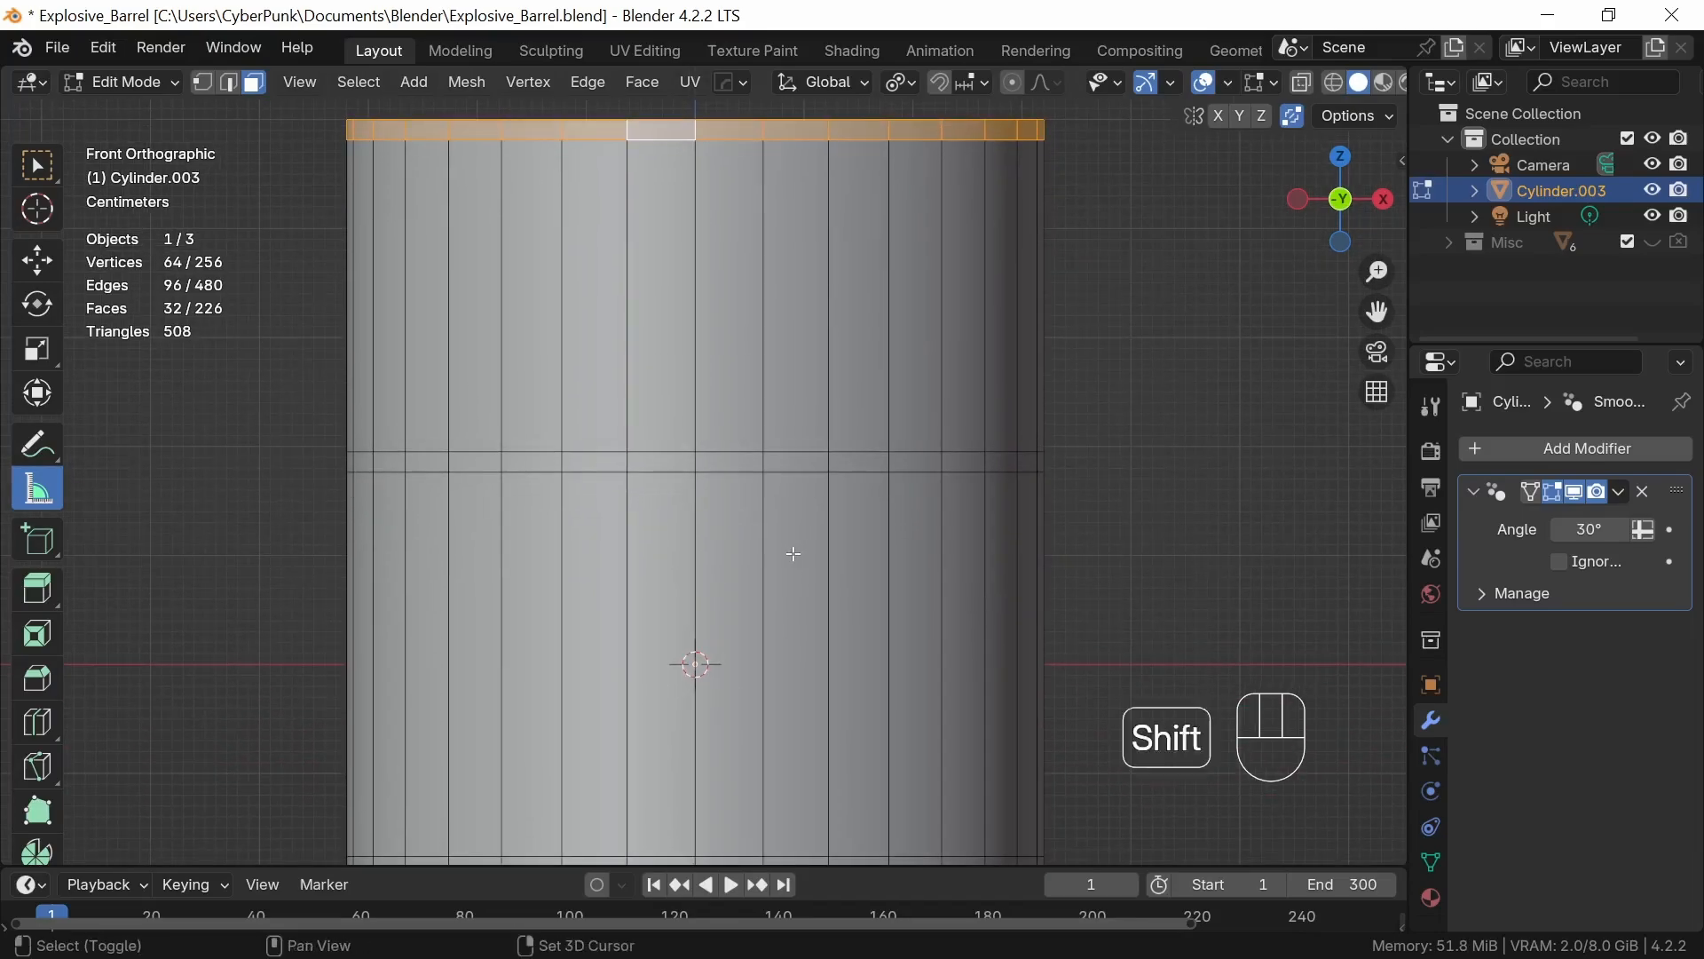
{"action": "left_click", "coordinate": [690, 458], "text": "alt+shift"}
{"action": "scroll", "coordinate": [989, 533], "scroll_direction": "down", "scroll_amount": 3}
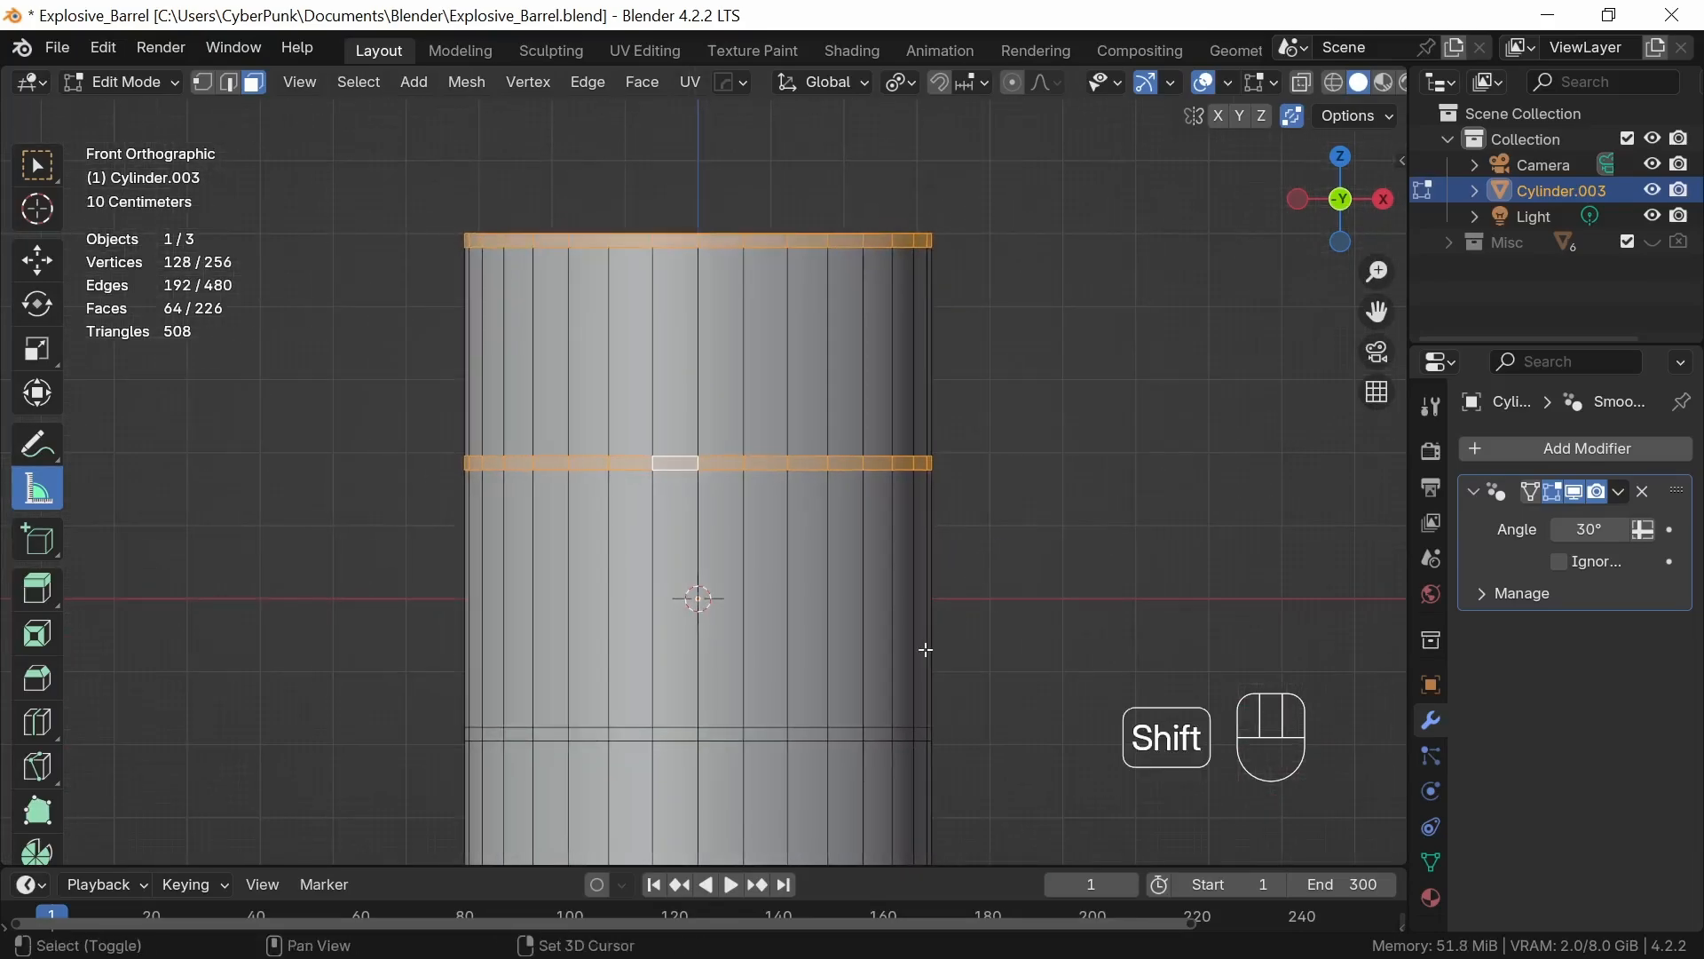
{"action": "middle_click_drag", "start_coordinate": [927, 648], "coordinate": [927, 432], "text": "shift"}
{"action": "left_click", "coordinate": [702, 538], "text": "alt+shift"}
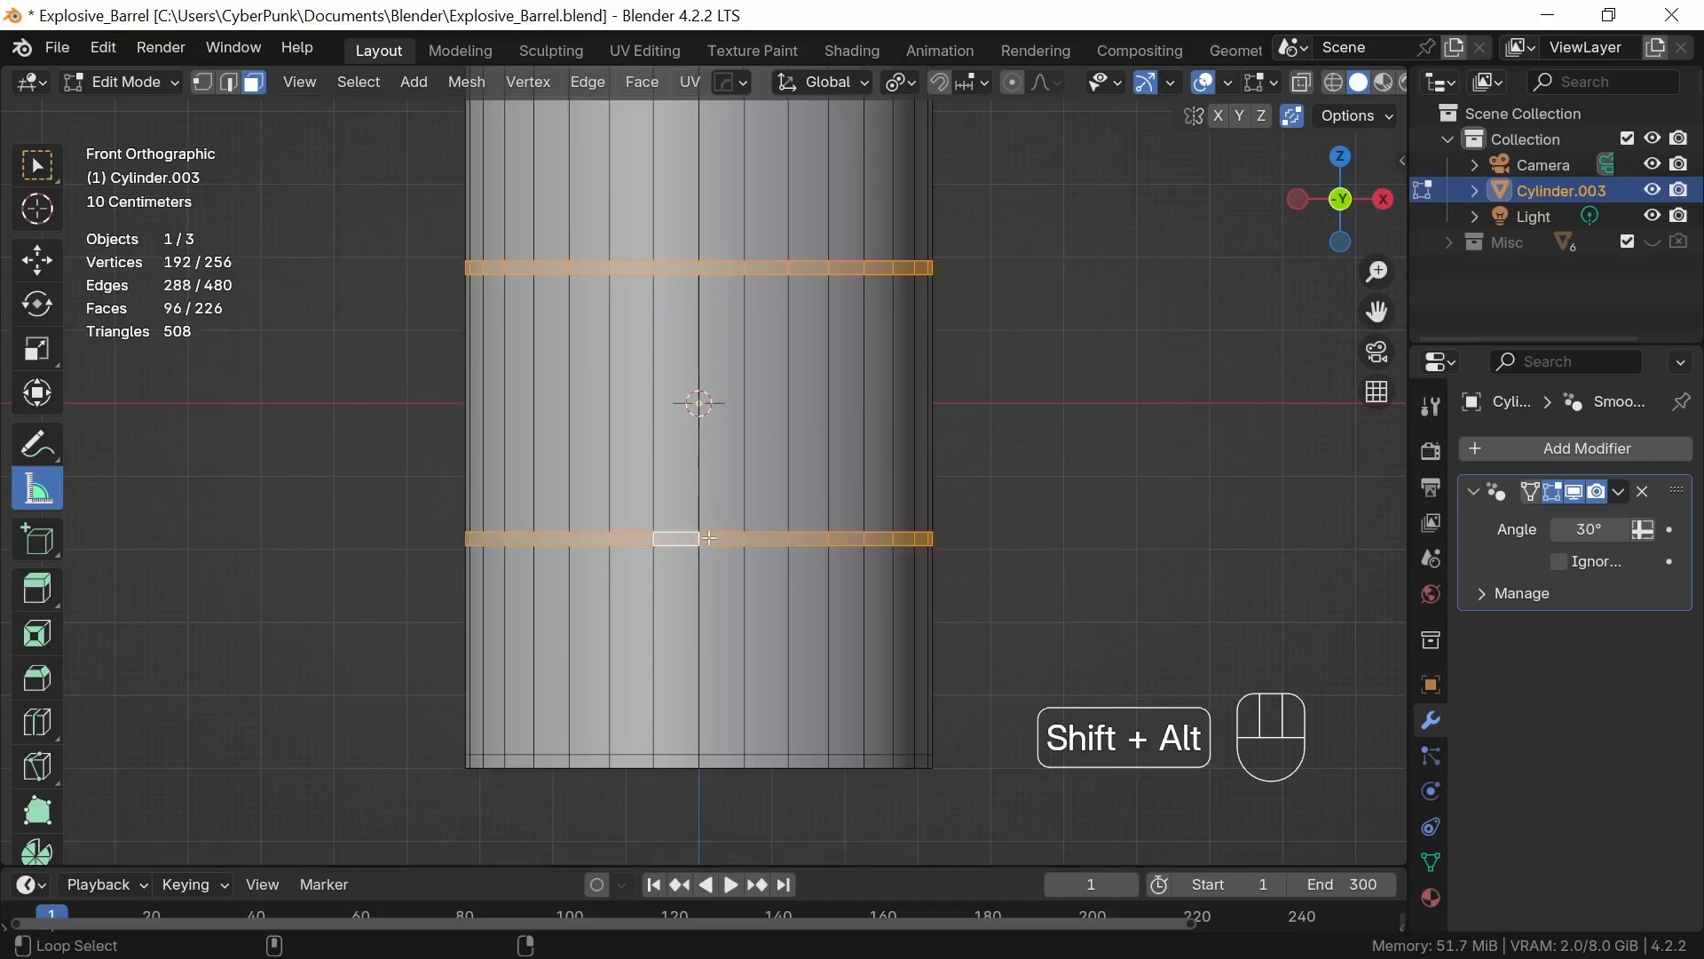
{"action": "left_click", "coordinate": [697, 760], "text": "alt+shift"}
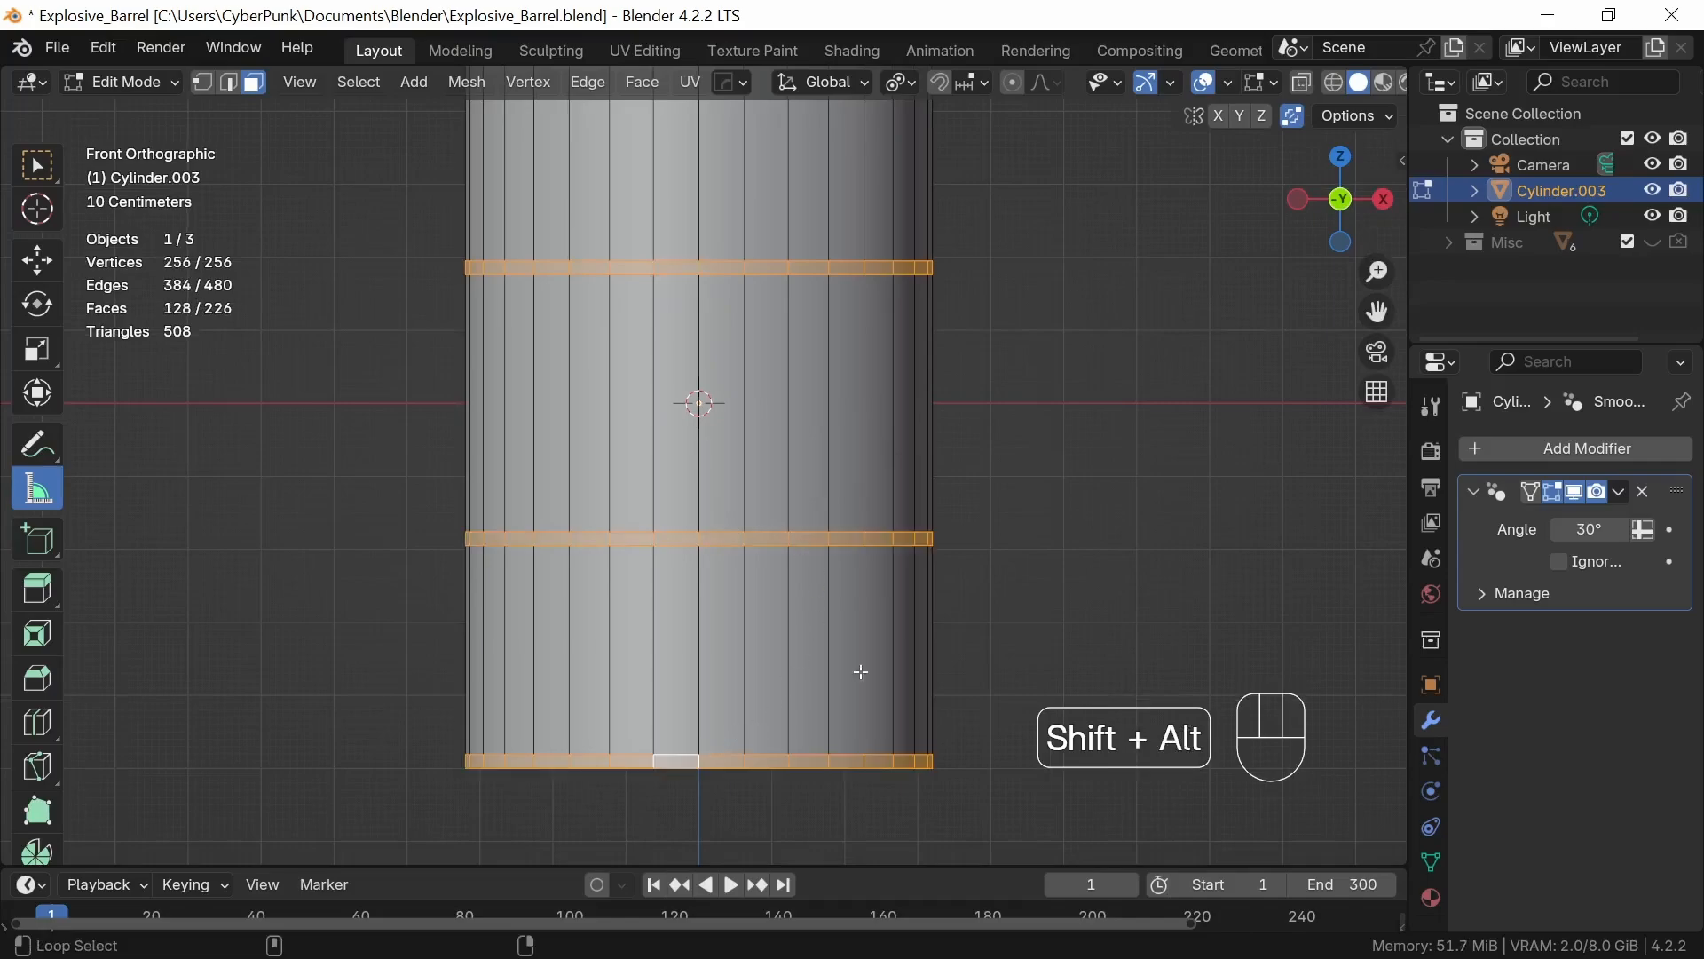
{"action": "middle_click_drag", "start_coordinate": [985, 510], "coordinate": [888, 606]}
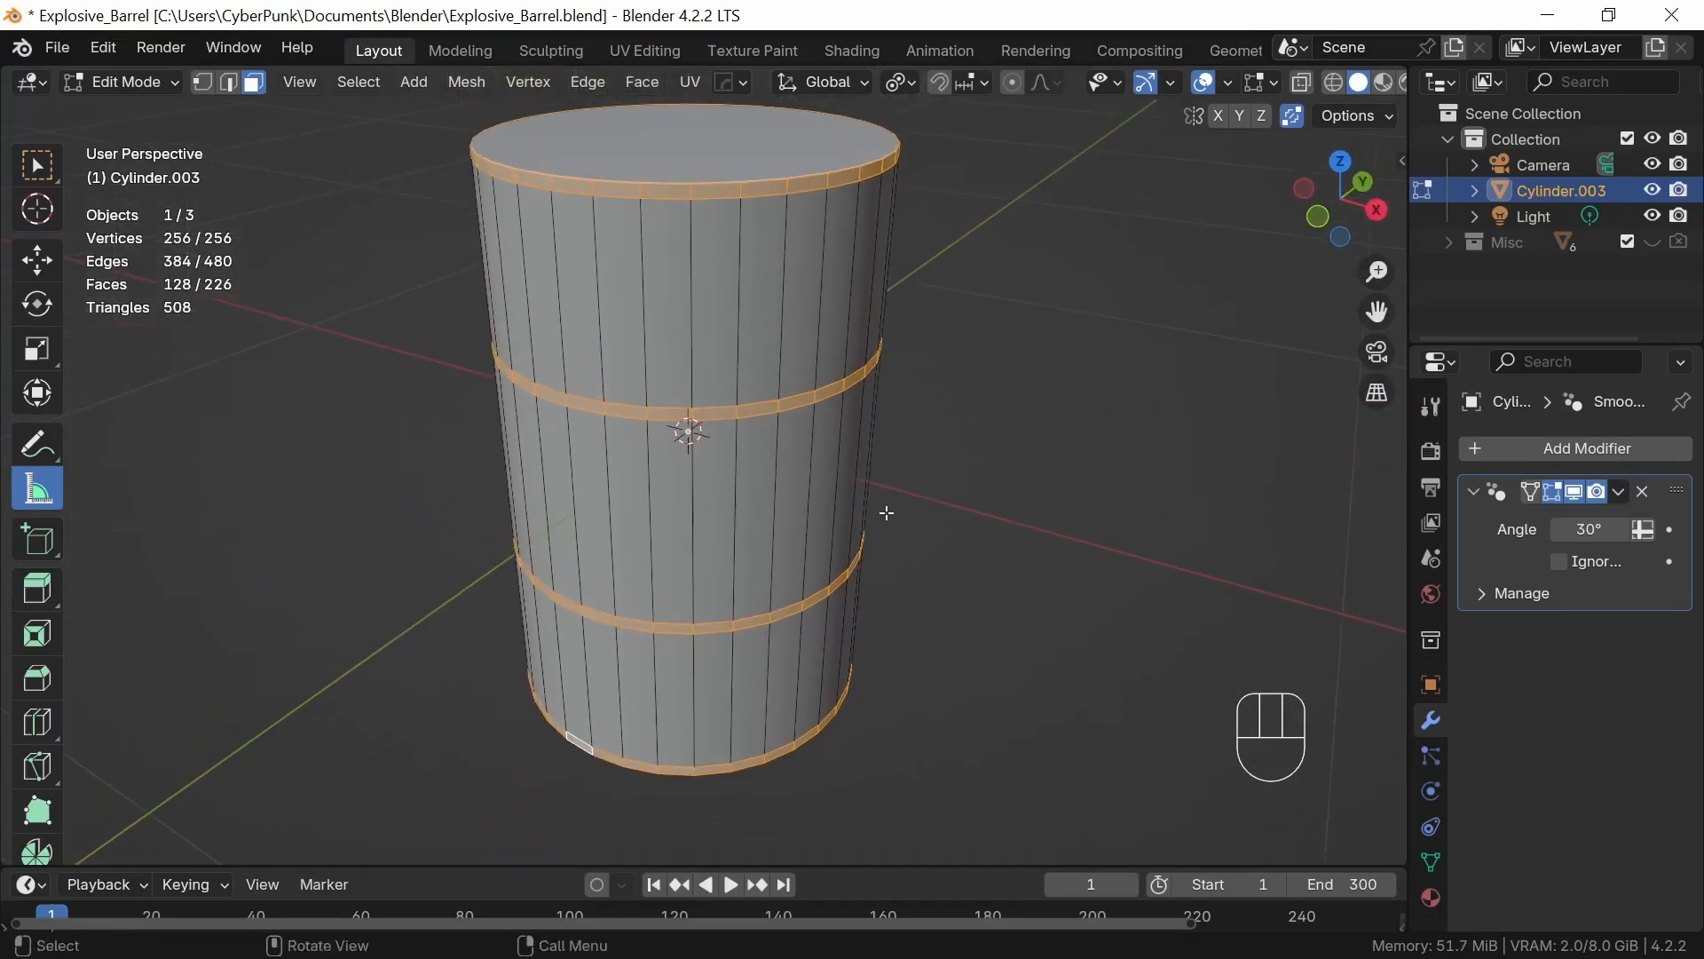
{"action": "mouse_move", "coordinate": [885, 484]}
{"action": "middle_mouse_down"}
{"action": "mouse_move", "coordinate": [909, 494]}
{"action": "mouse_move", "coordinate": [887, 492]}
{"action": "middle_mouse_up"}
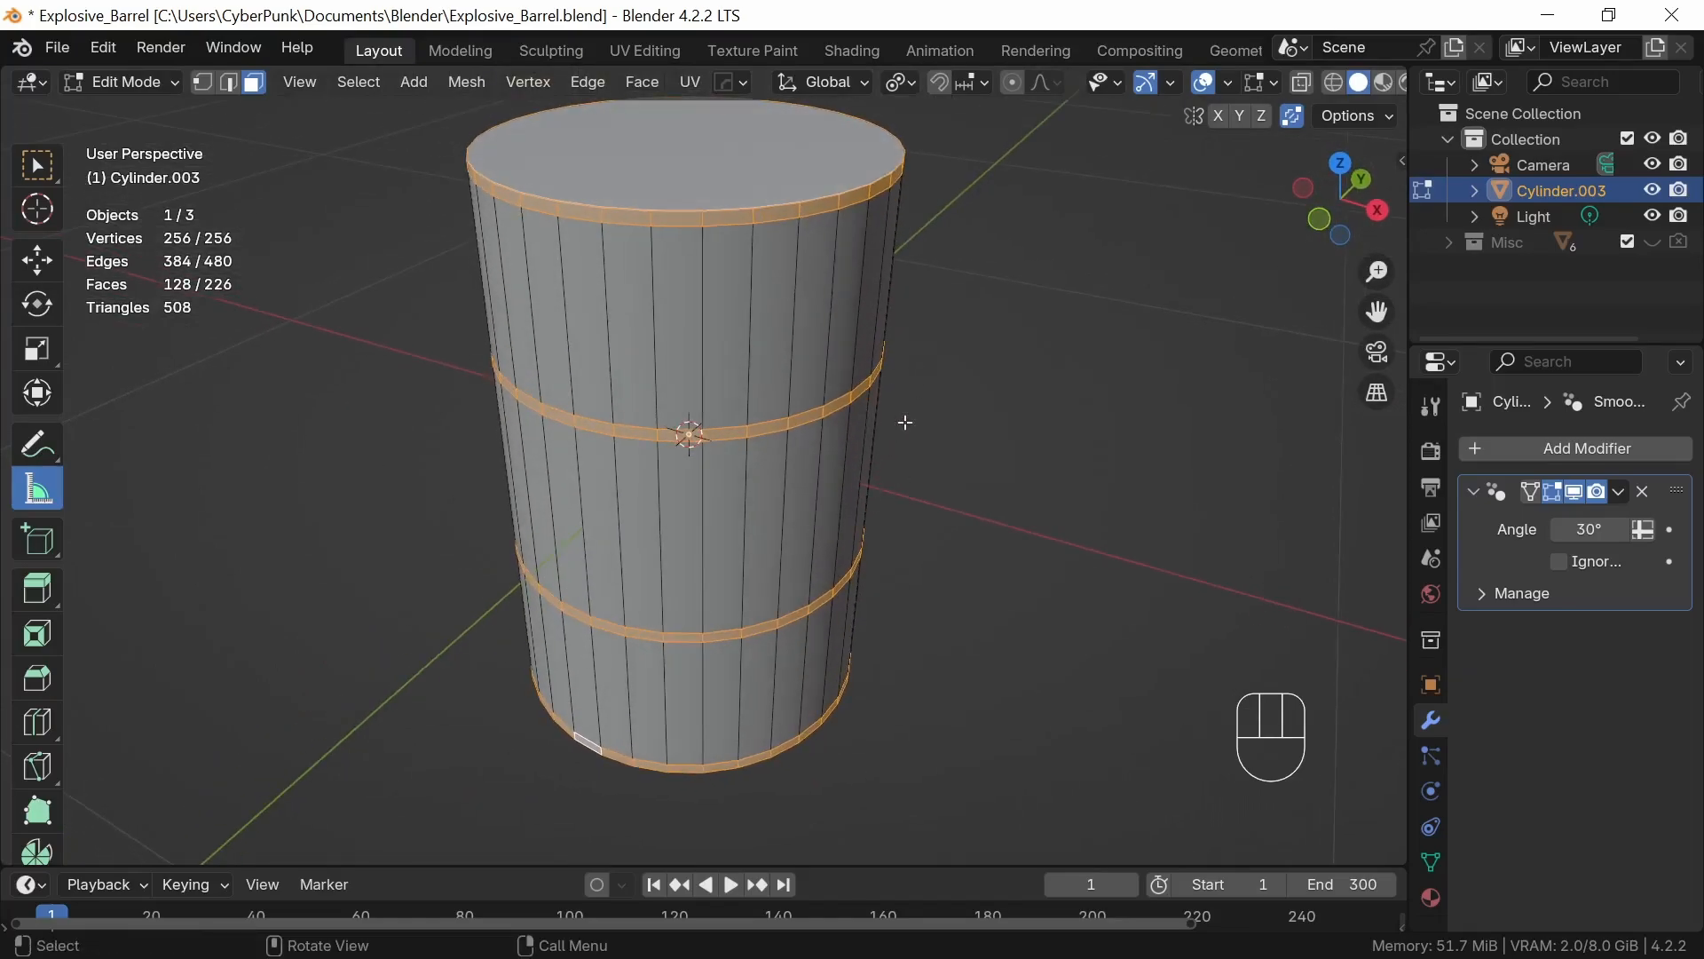
{"action": "key", "text": "e"}
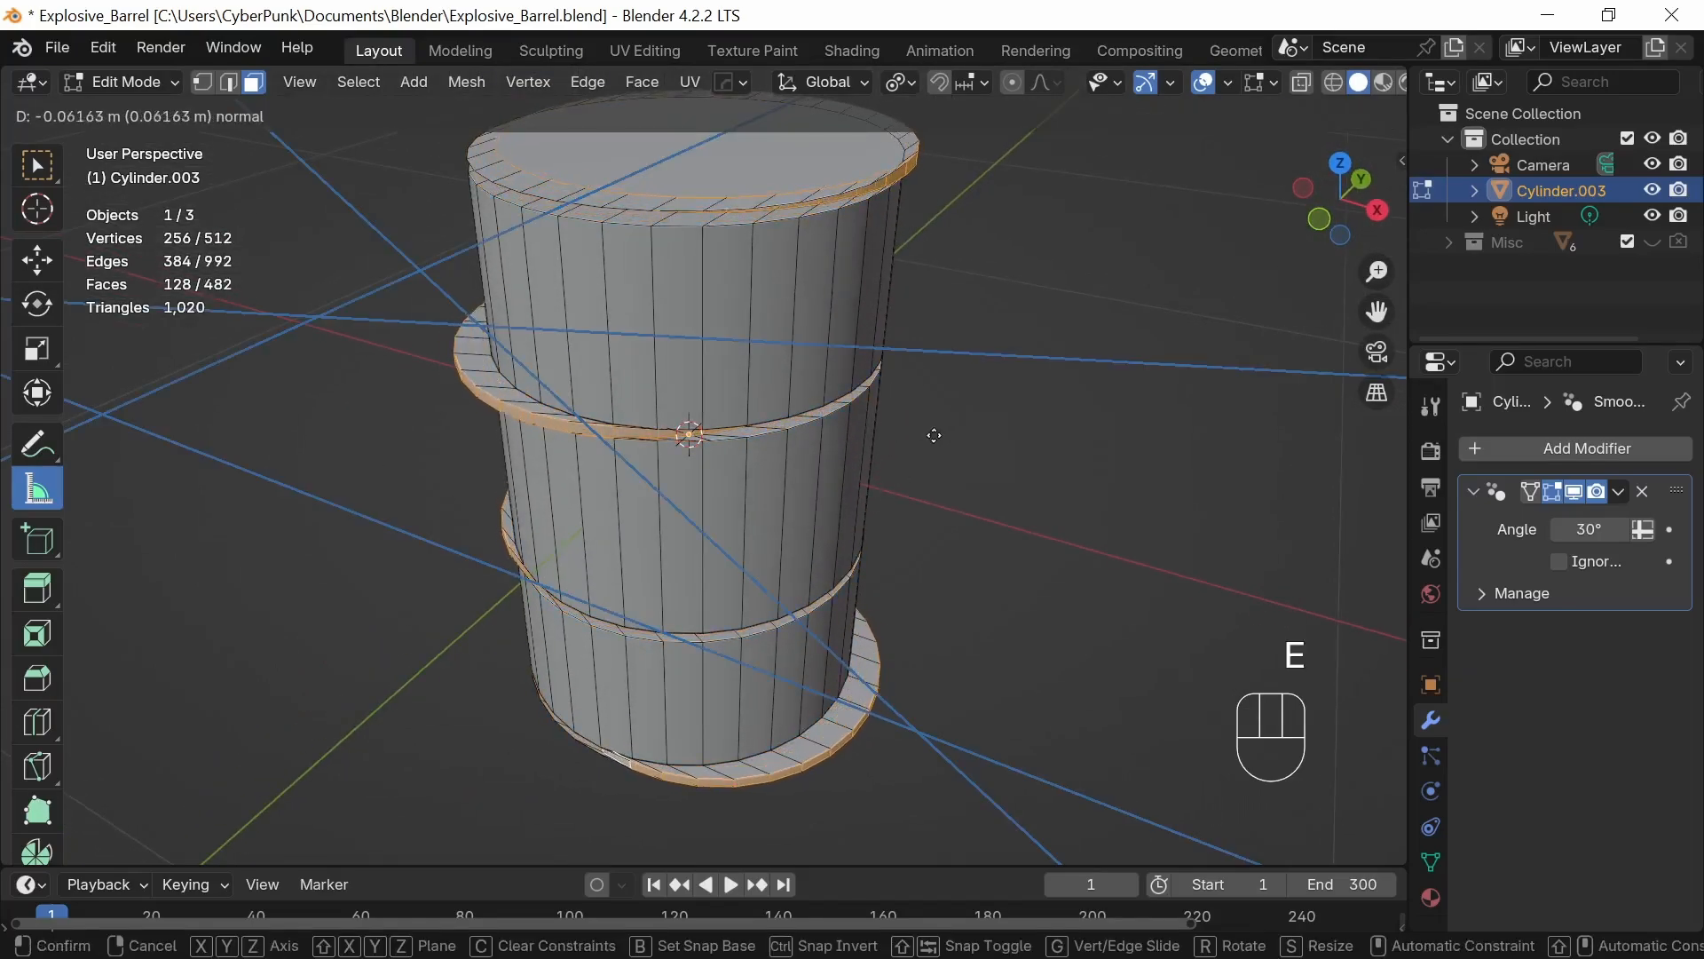
{"action": "left_click", "coordinate": [938, 435]}
{"action": "key", "text": "s"}
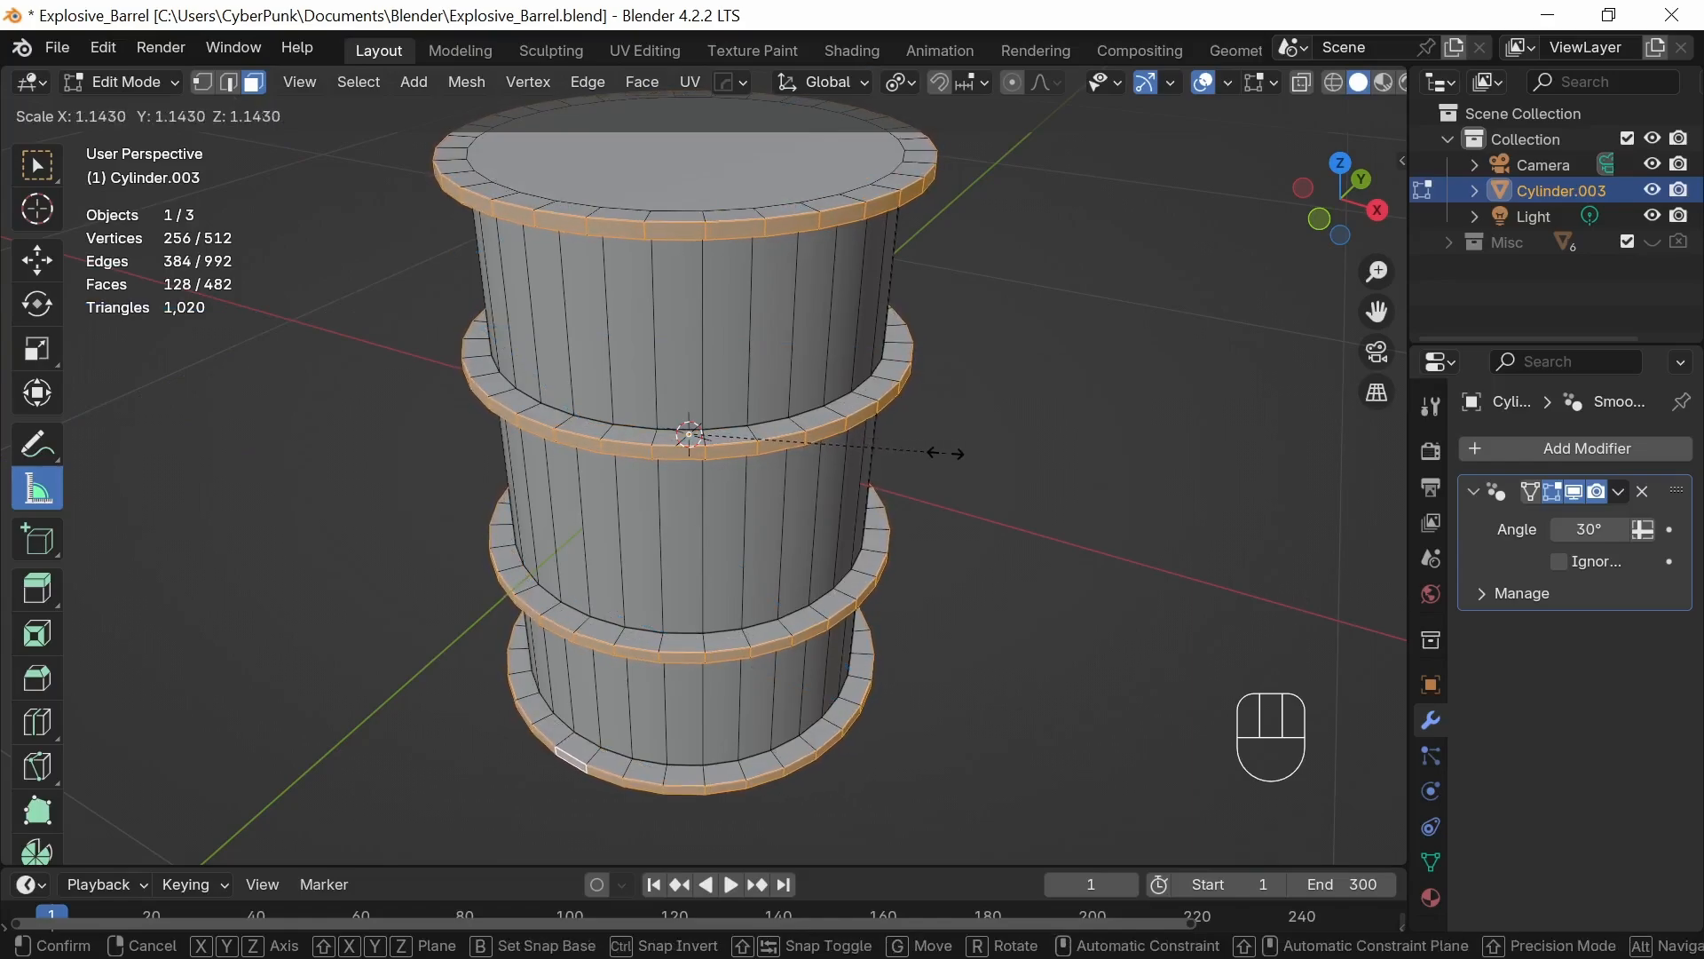
{"action": "key", "text": "shift+z"}
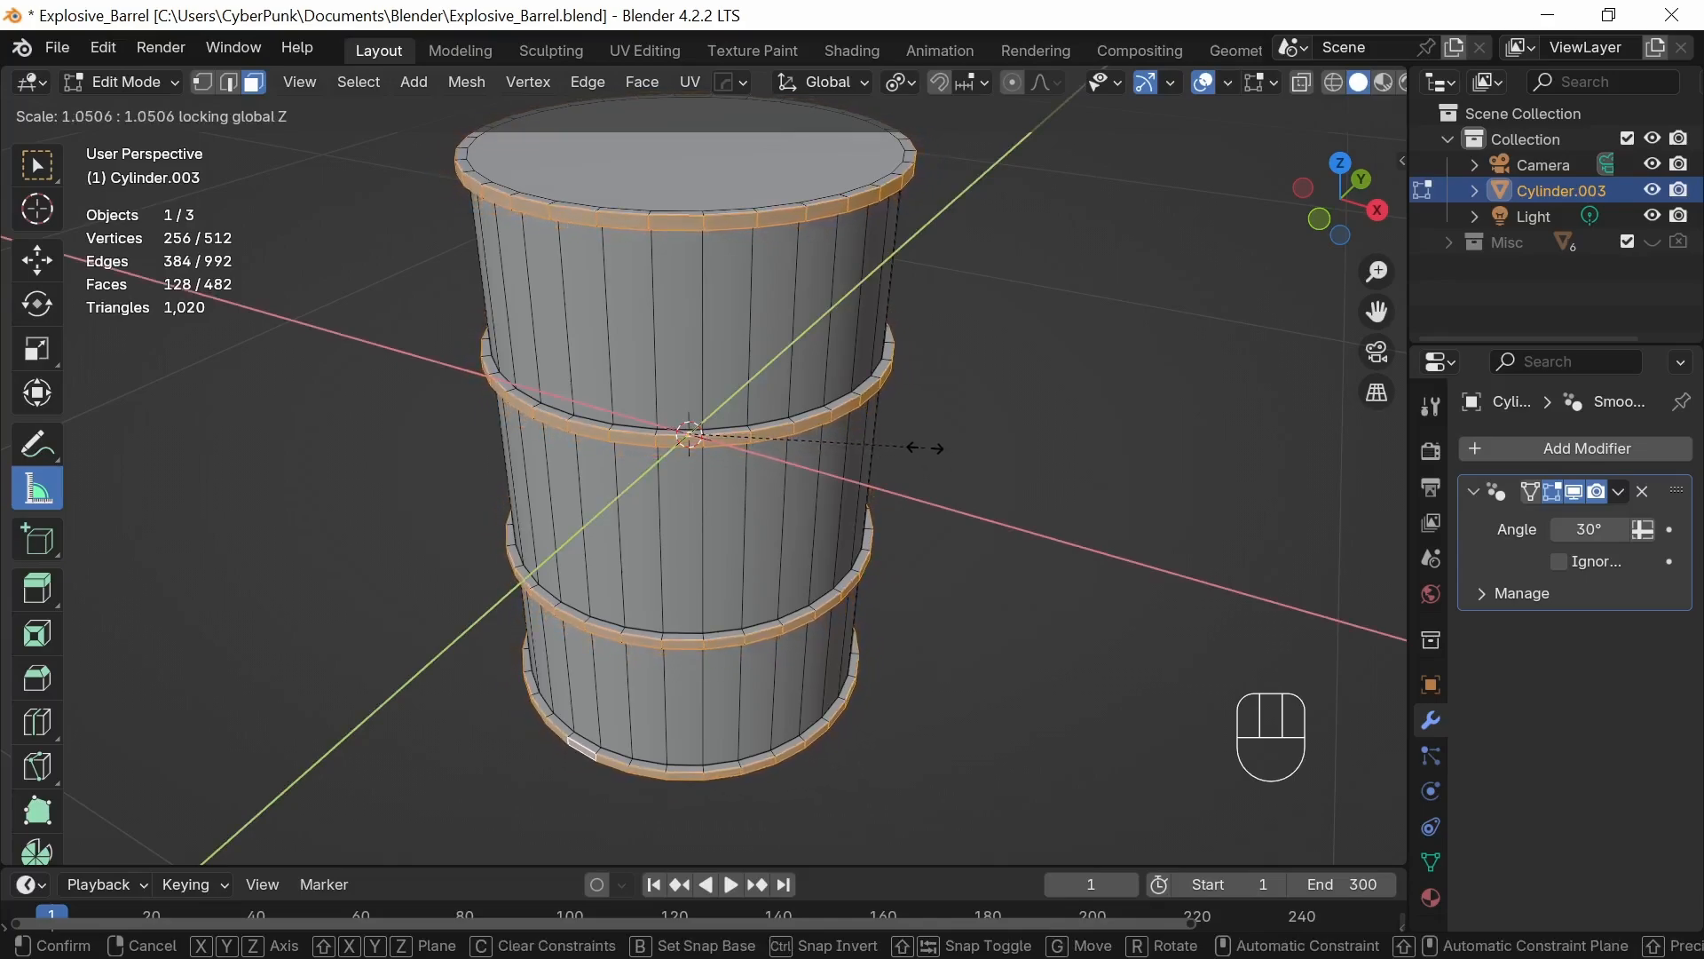
{"action": "key", "text": "shift"}
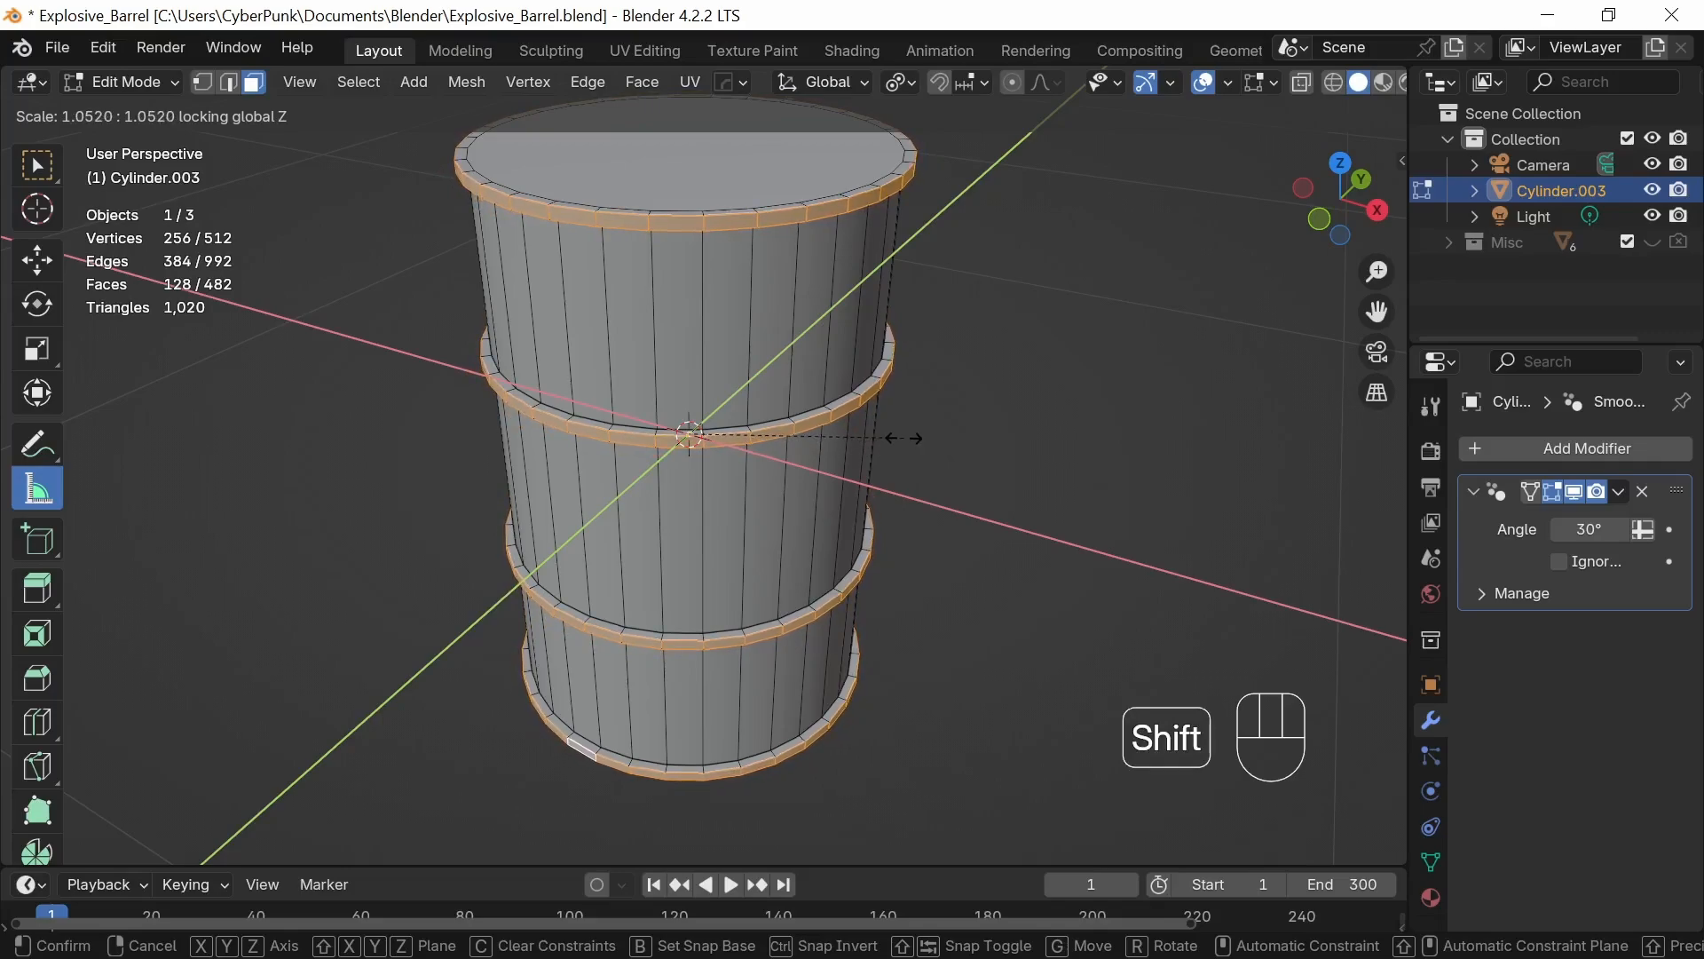
{"action": "left_click", "coordinate": [902, 439]}
Bevel the upper and lower outer edge loops of all four raised rings by 0.171 m with two segments and overlap clamping
{"action": "middle_click_drag", "start_coordinate": [878, 537], "coordinate": [925, 538]}
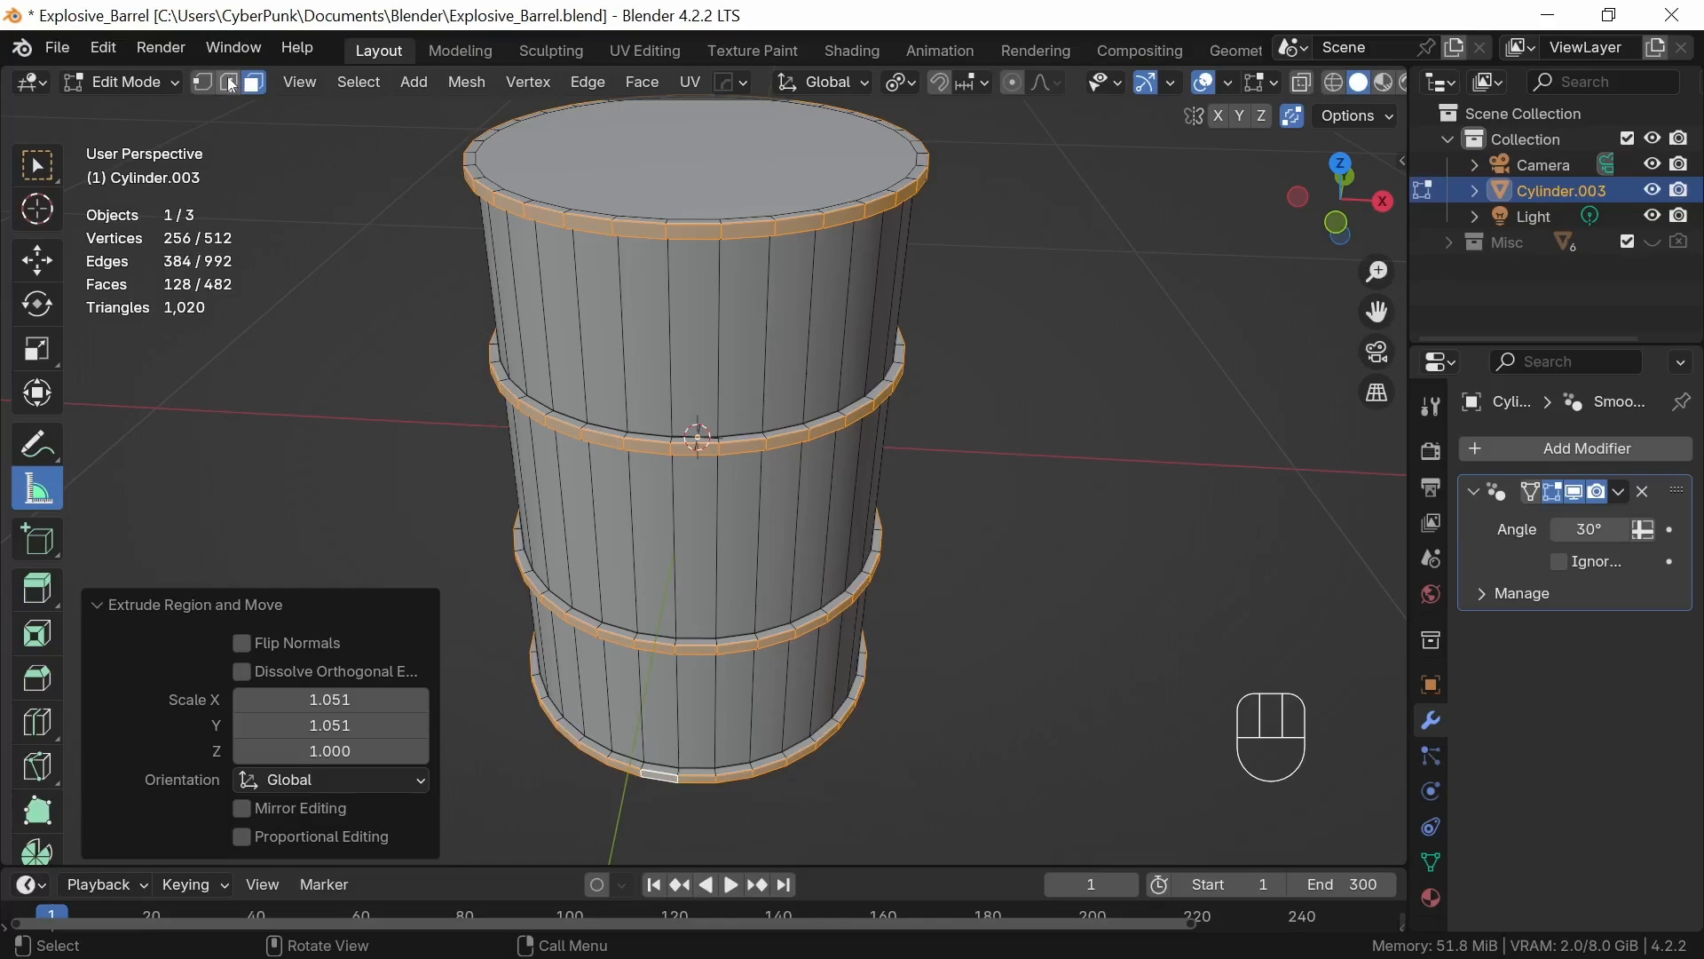
{"action": "left_click", "coordinate": [229, 82]}
{"action": "middle_click_drag", "start_coordinate": [802, 458], "coordinate": [855, 507], "text": "ctrl"}
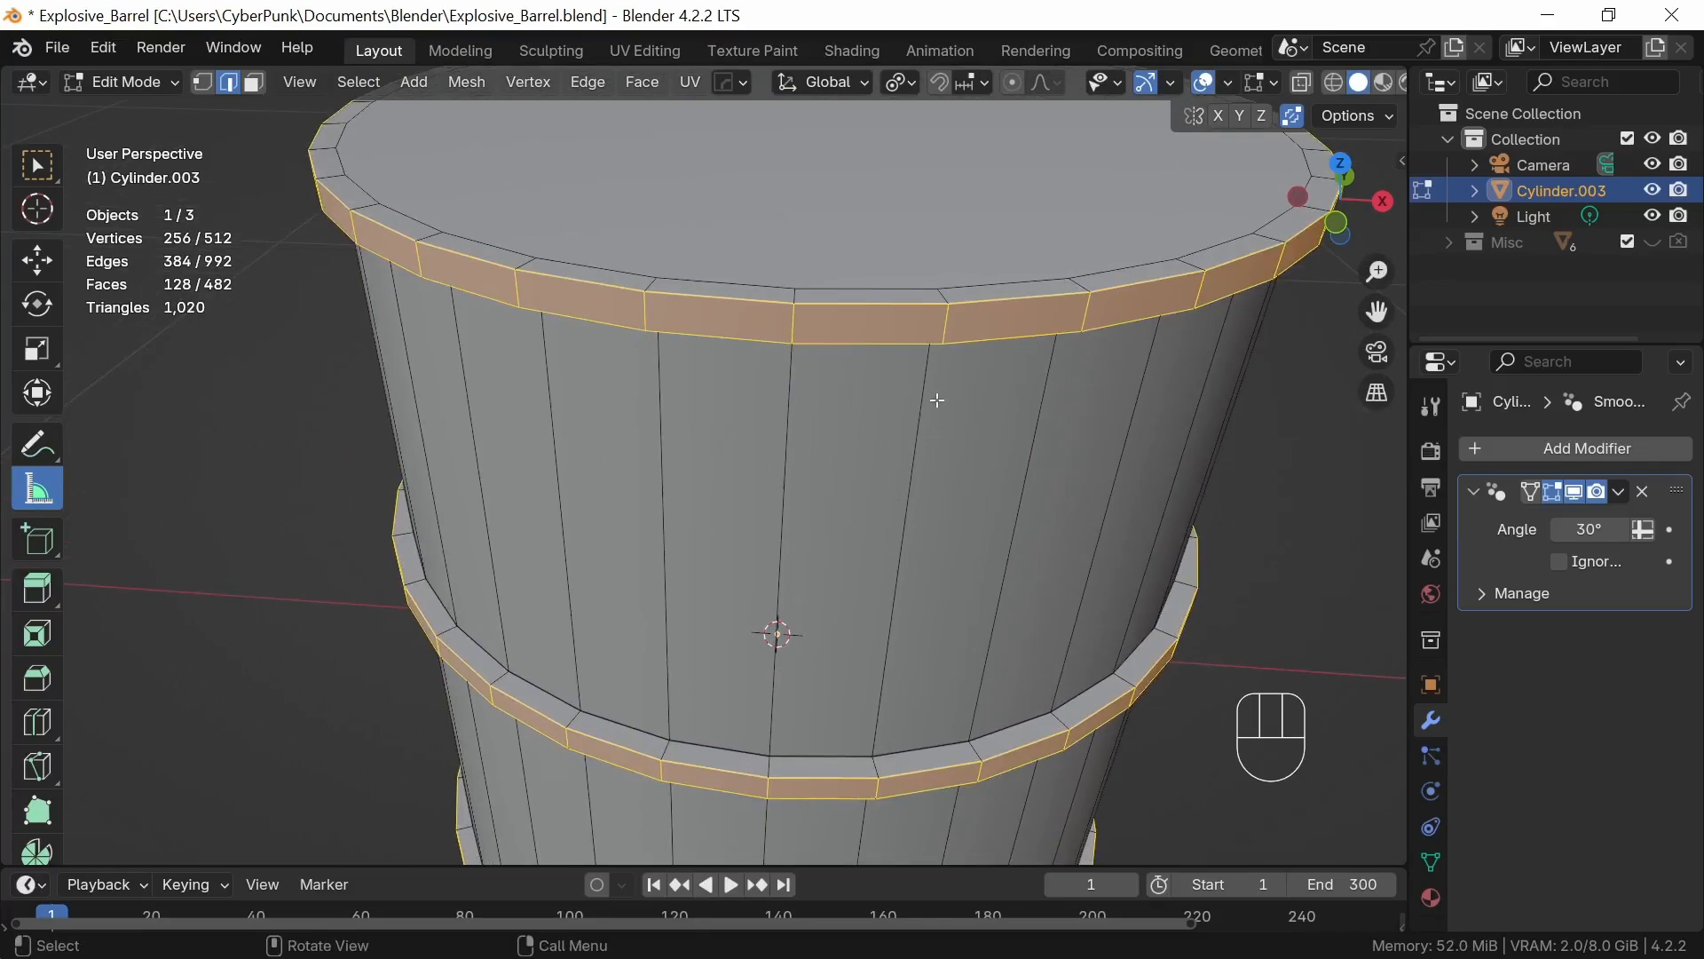
{"action": "left_click", "coordinate": [923, 311], "text": "alt"}
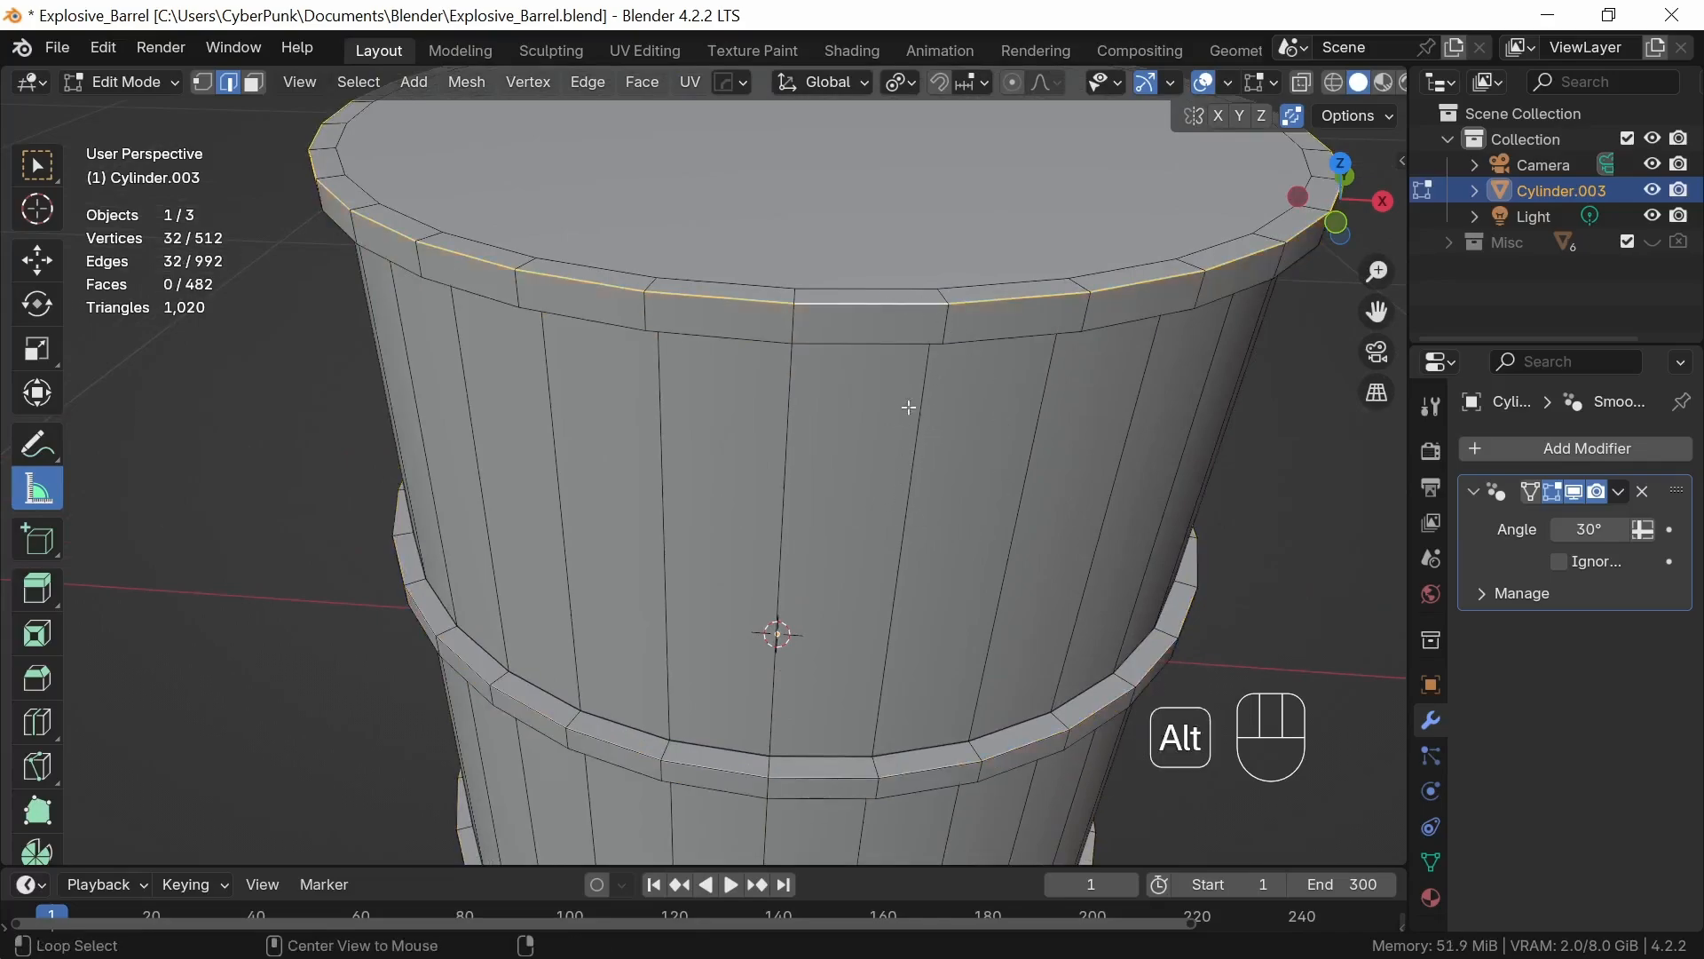
{"action": "left_click", "coordinate": [850, 335], "text": "alt+shift"}
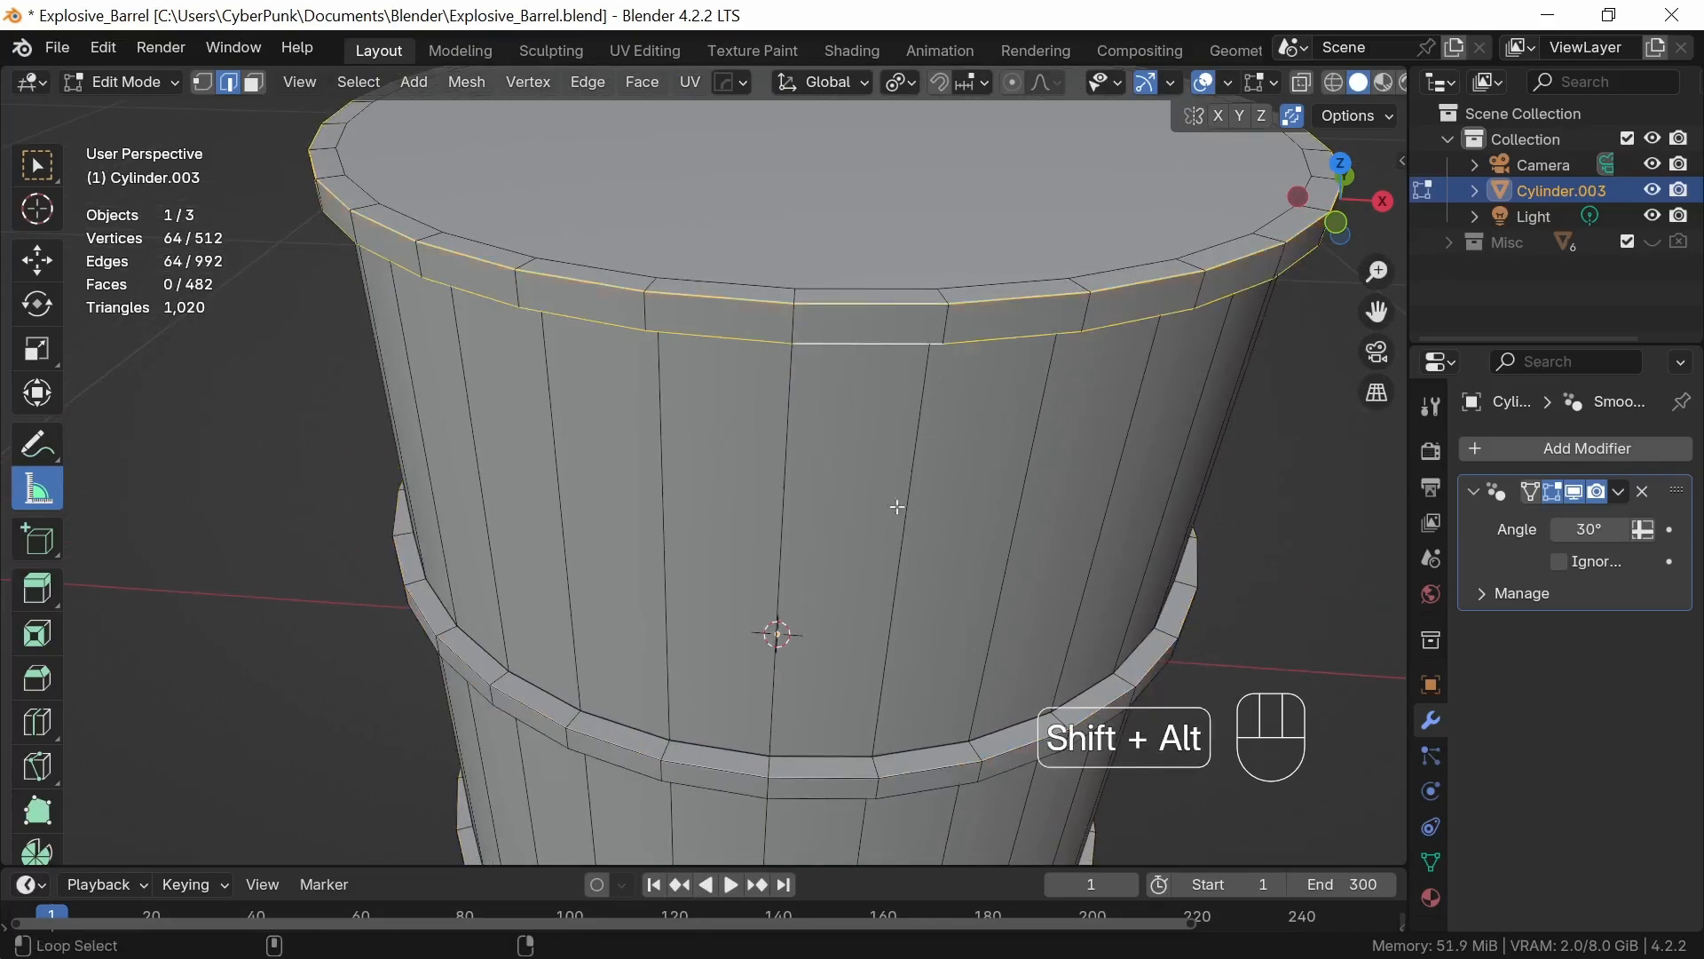
{"action": "middle_click_drag", "start_coordinate": [895, 645], "coordinate": [811, 470]}
{"action": "left_click", "coordinate": [851, 551], "text": "alt+shift"}
{"action": "left_click", "coordinate": [854, 573], "text": "alt+shift"}
{"action": "left_click", "coordinate": [817, 586], "text": "alt+shift"}
{"action": "left_click", "coordinate": [817, 586], "text": "alt+shift"}
{"action": "left_click", "coordinate": [809, 454], "text": "alt+shift"}
{"action": "left_click", "coordinate": [809, 413], "text": "alt+shift"}
{"action": "middle_click_drag", "start_coordinate": [1027, 503], "coordinate": [942, 499]}
{"action": "key", "text": "KP_1"}
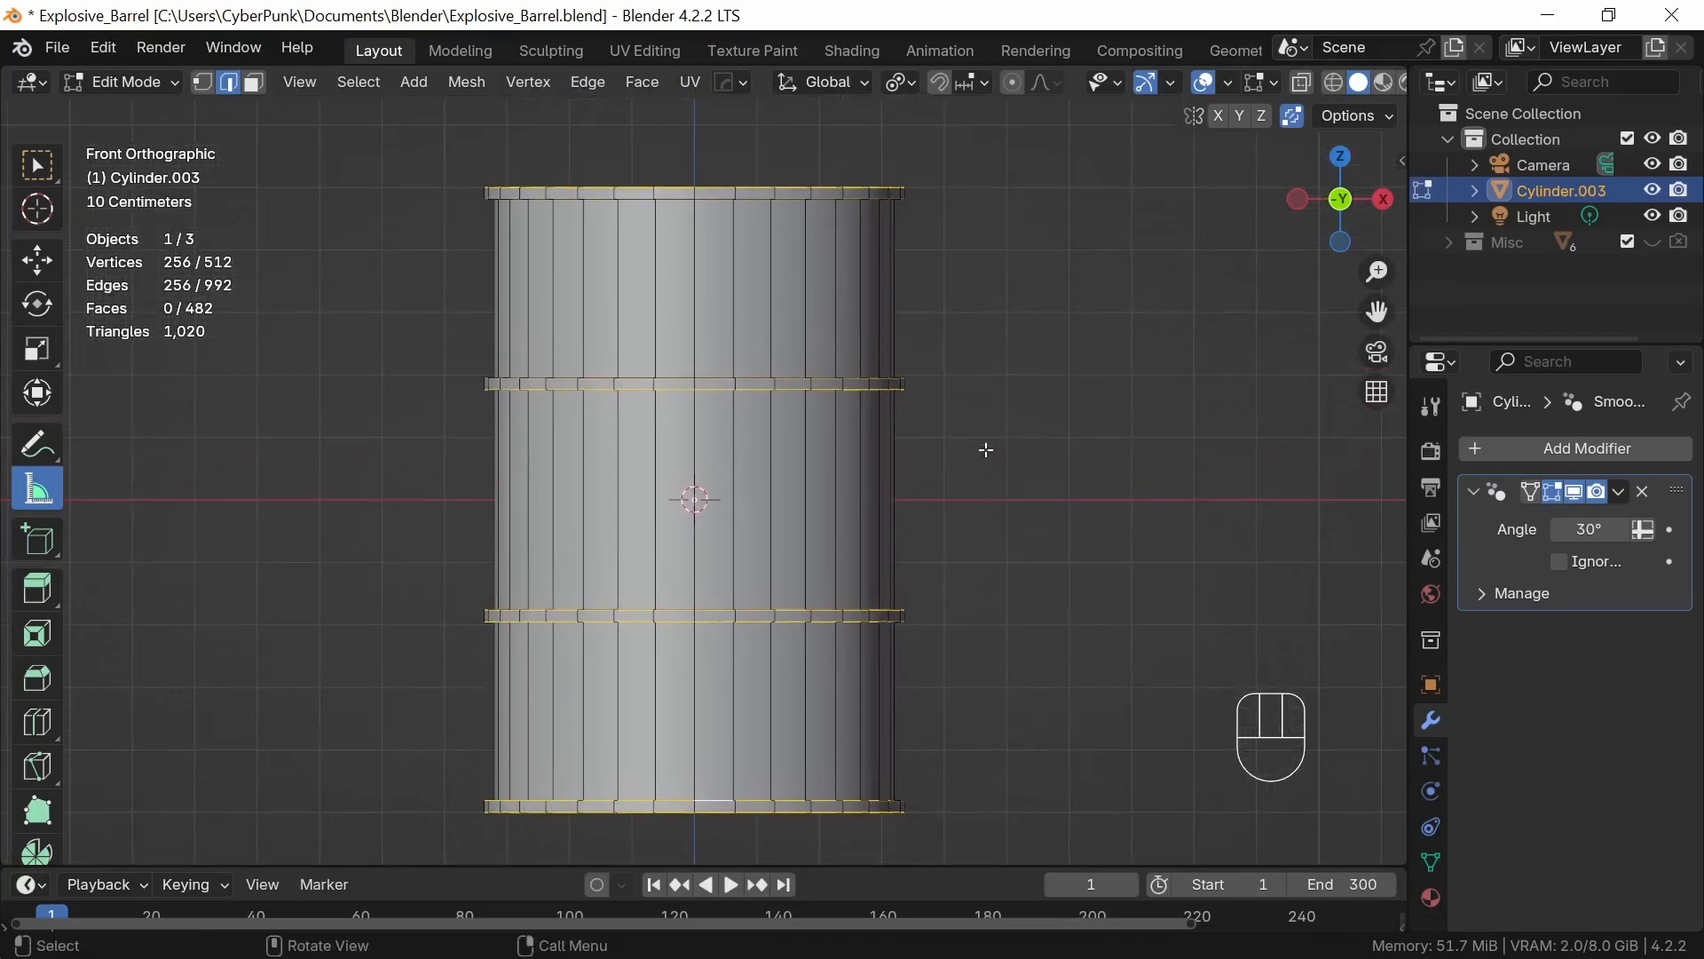
{"action": "key", "text": "ctrl"}
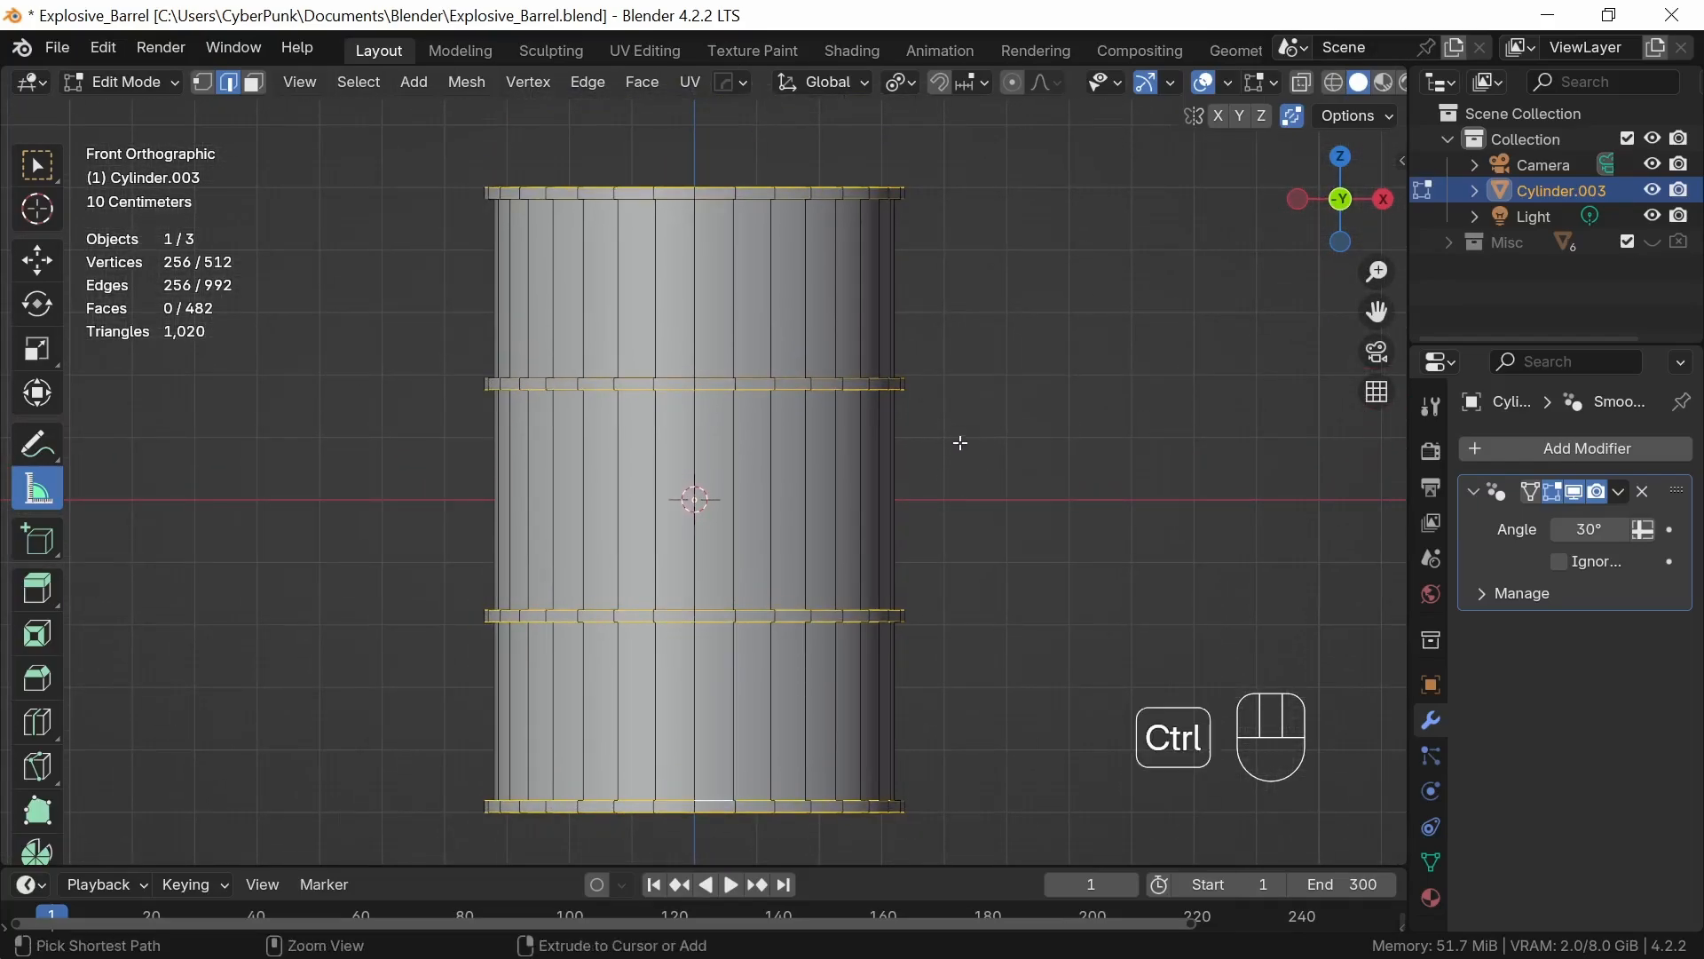
{"action": "key", "text": "ctrl+b"}
{"action": "key", "text": "c"}
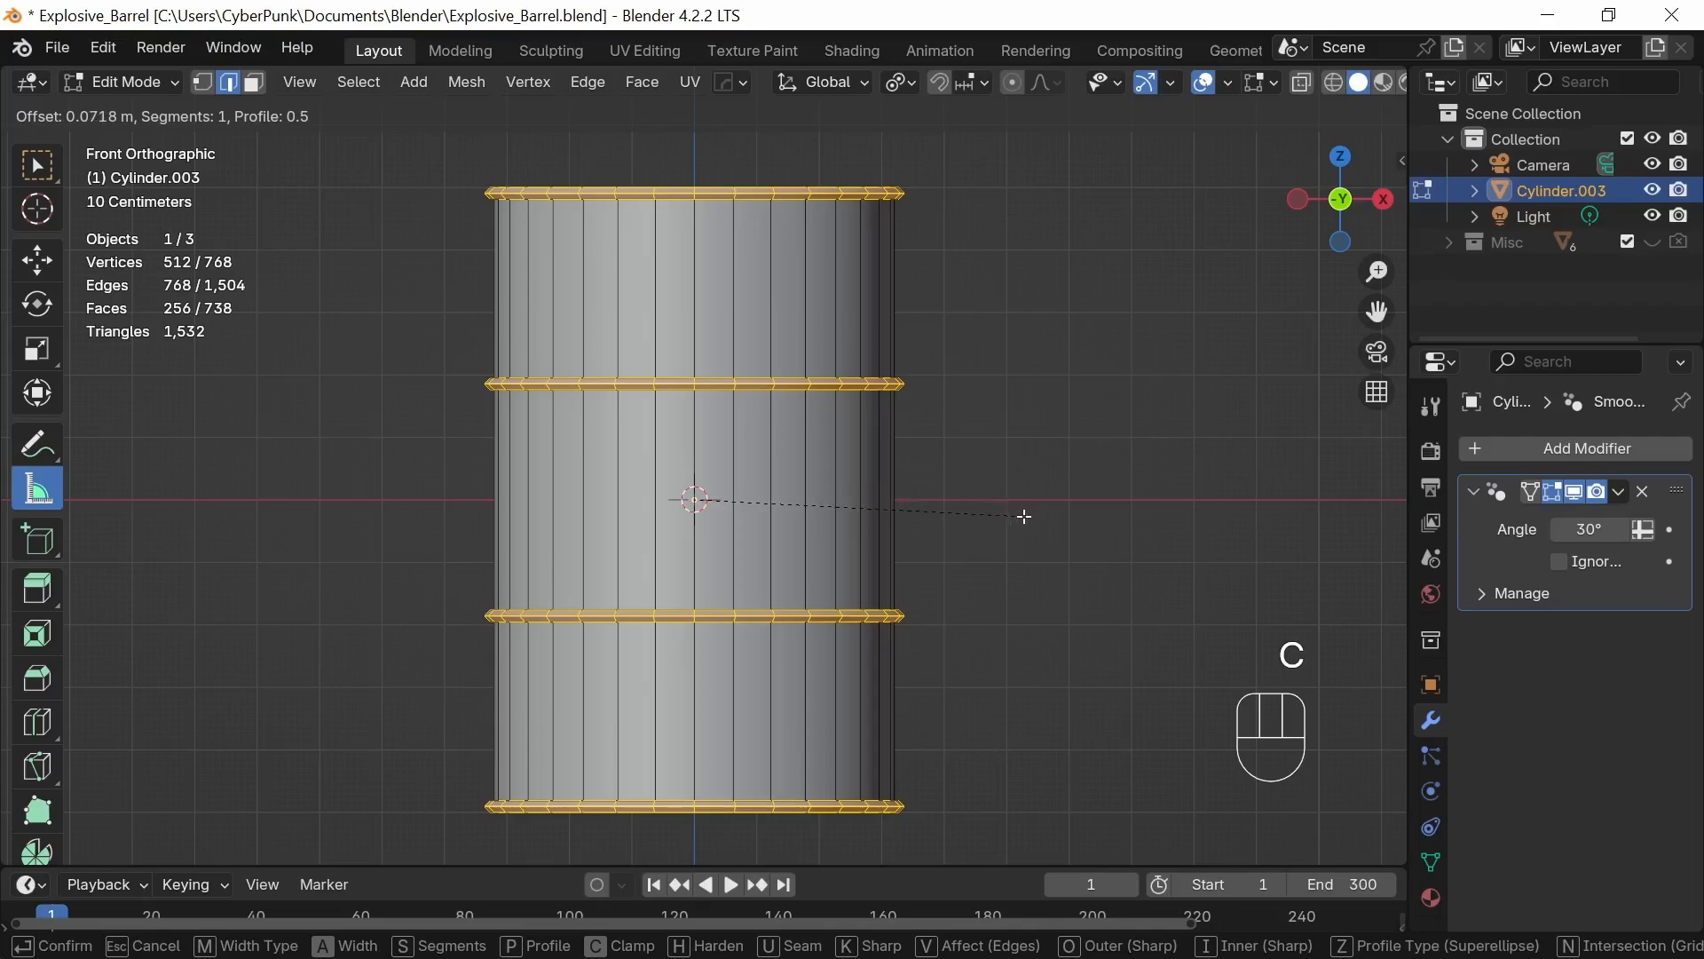
{"action": "scroll", "coordinate": [1027, 521], "scroll_direction": "up", "scroll_amount": 1}
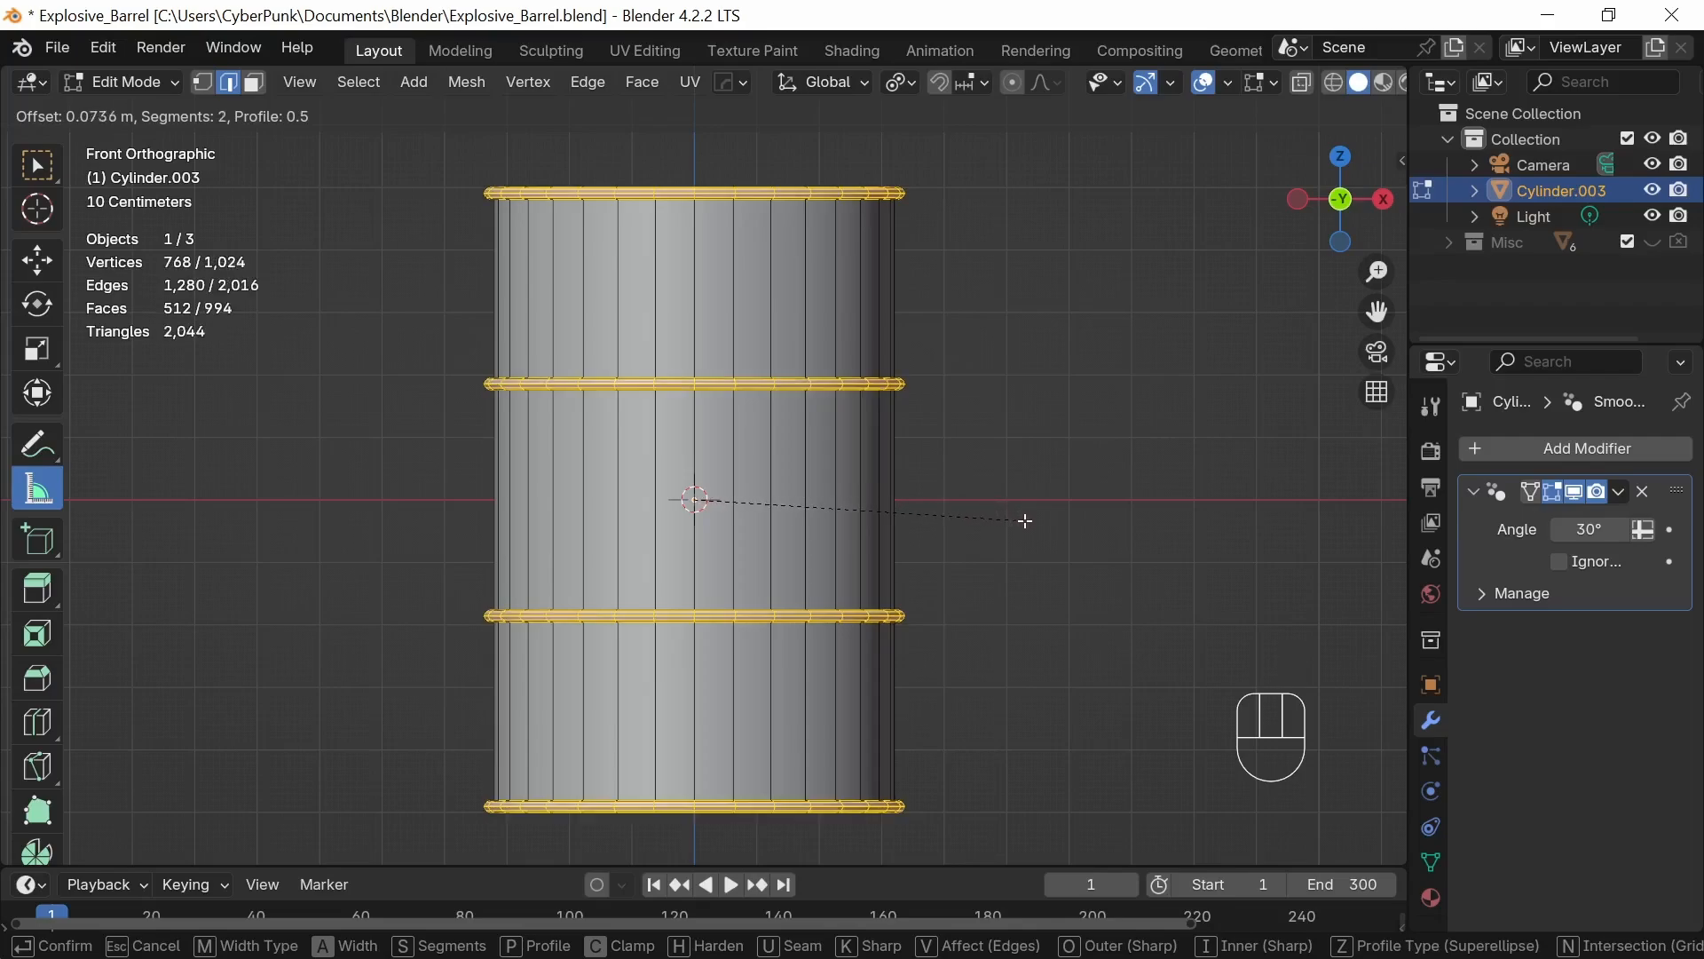
{"action": "left_click", "coordinate": [1081, 575]}
Merge all of the barrel's vertices by distance to remove duplicates
{"action": "middle_click_drag", "start_coordinate": [1021, 557], "coordinate": [1015, 608]}
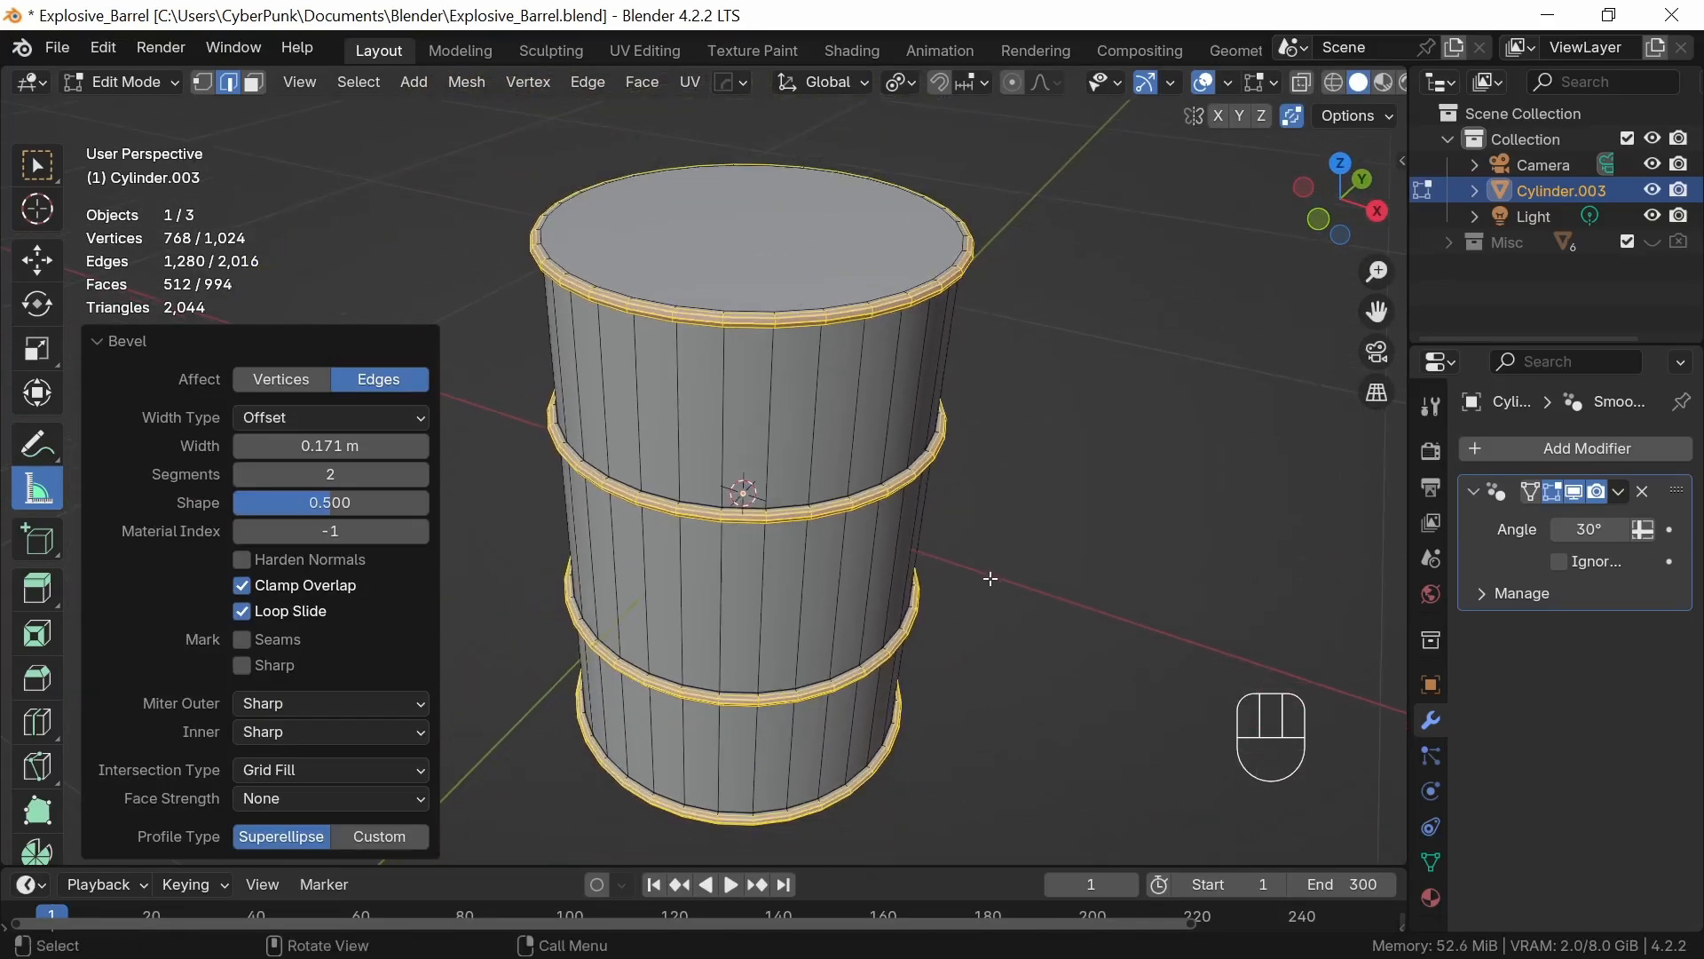
{"action": "key", "text": "a"}
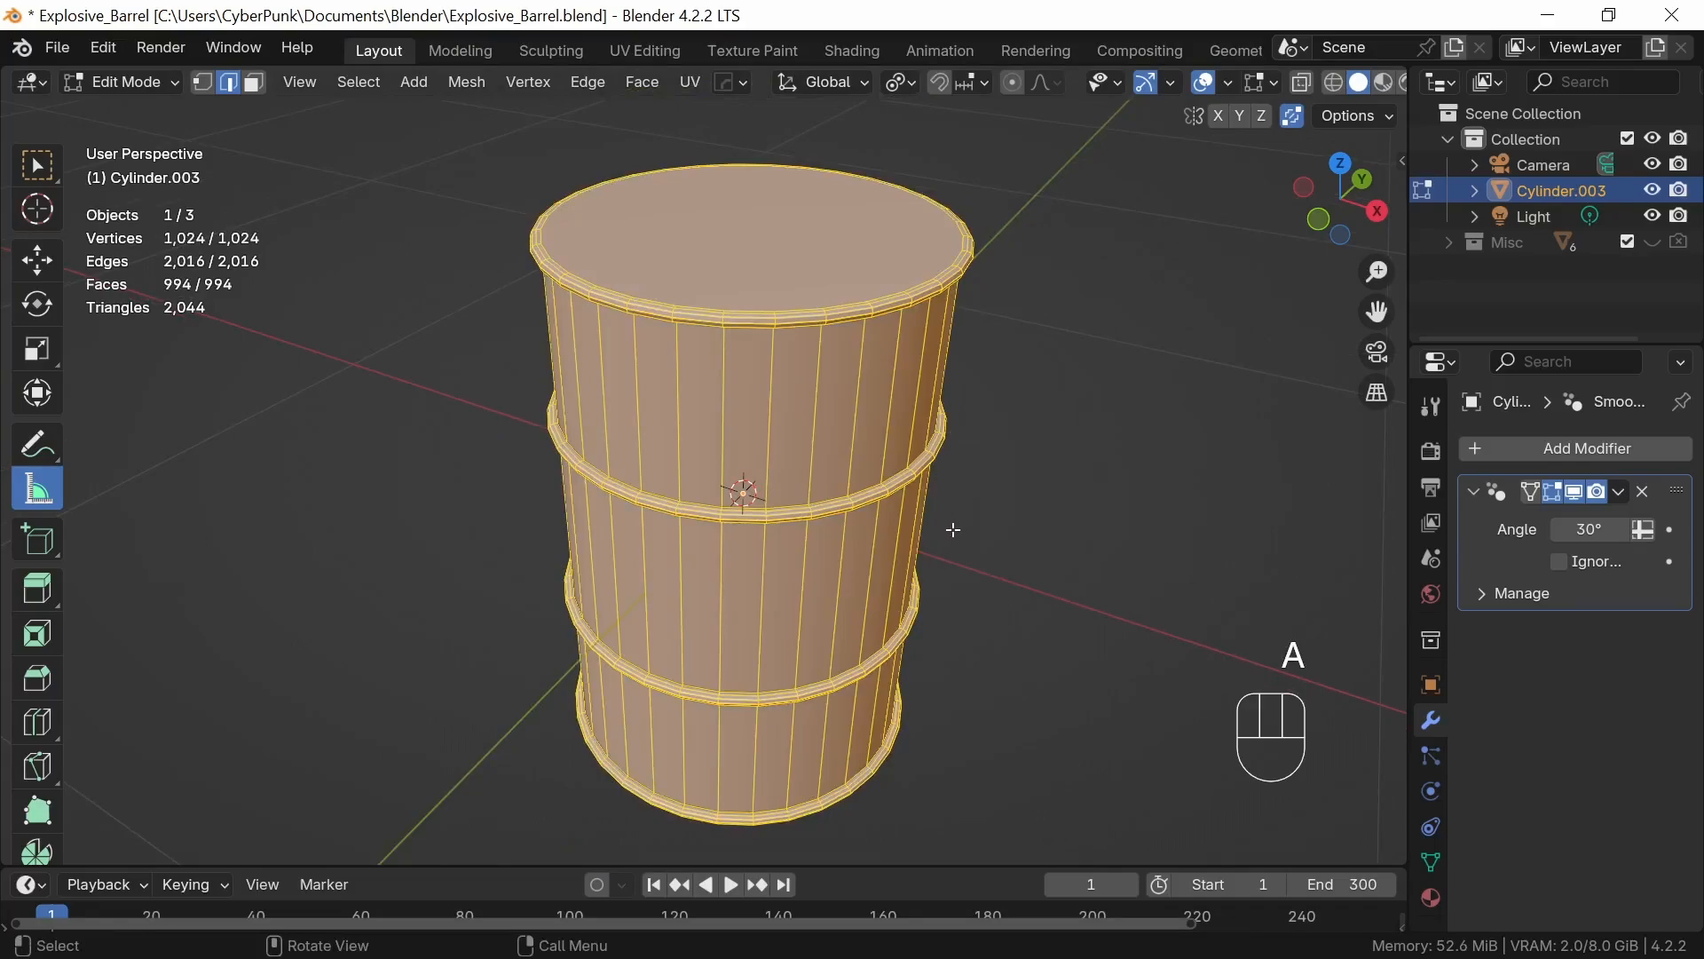
{"action": "key", "text": "m"}
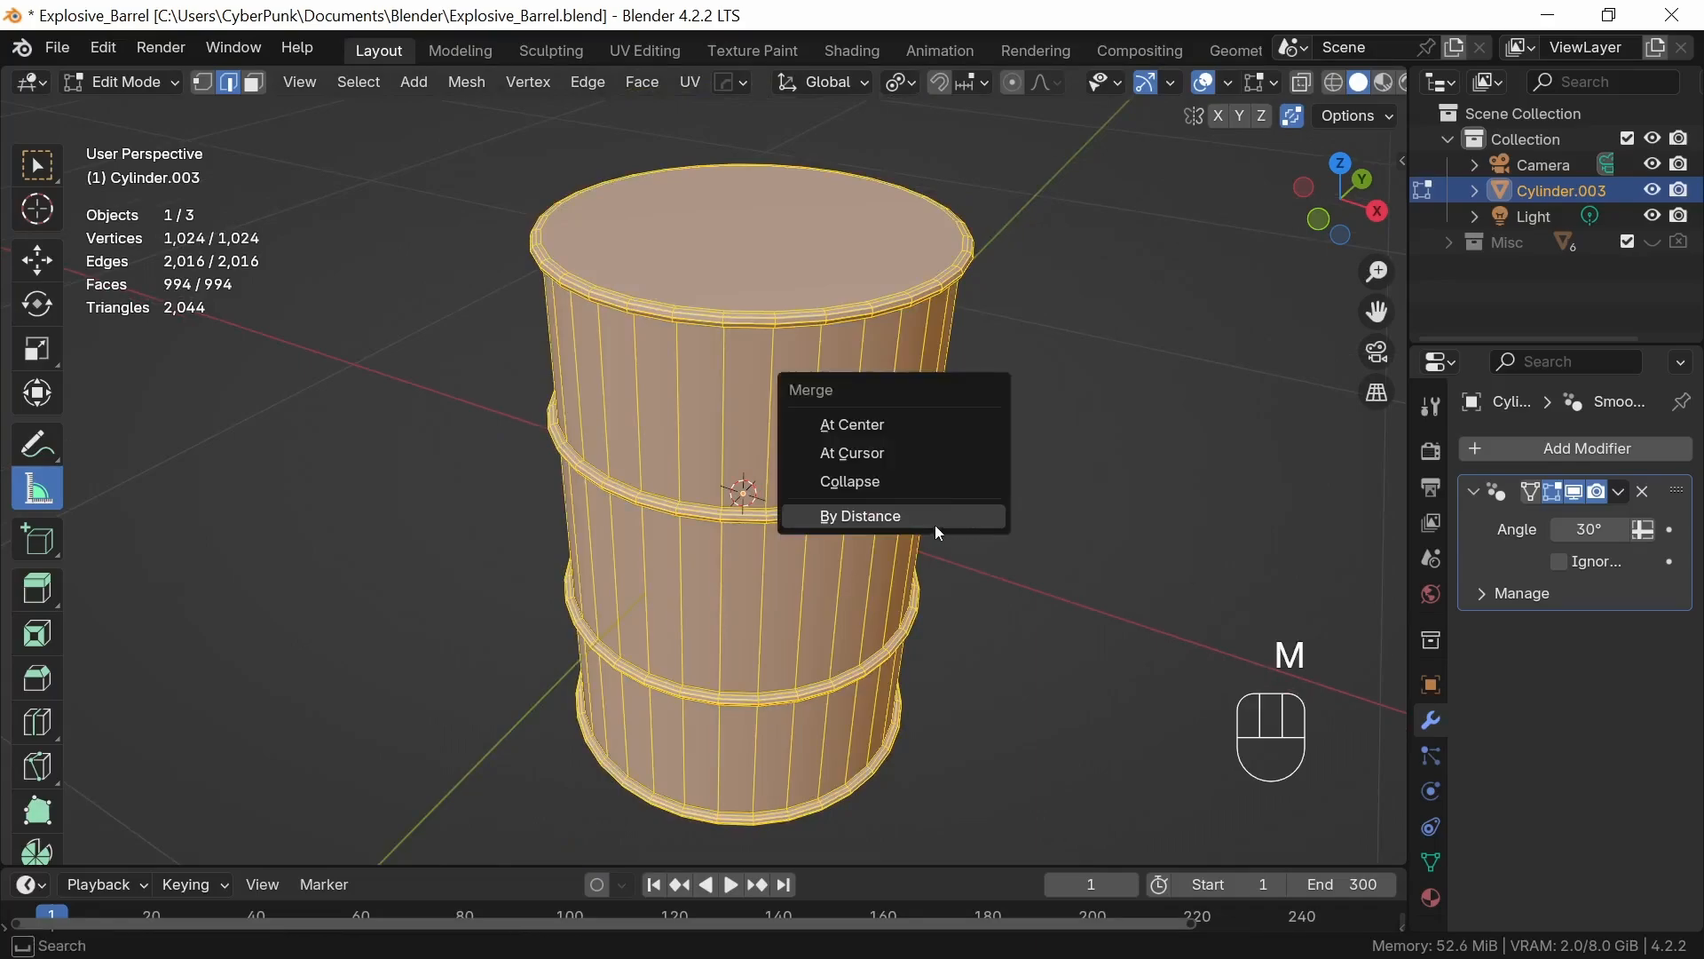
{"action": "left_click", "coordinate": [895, 520]}
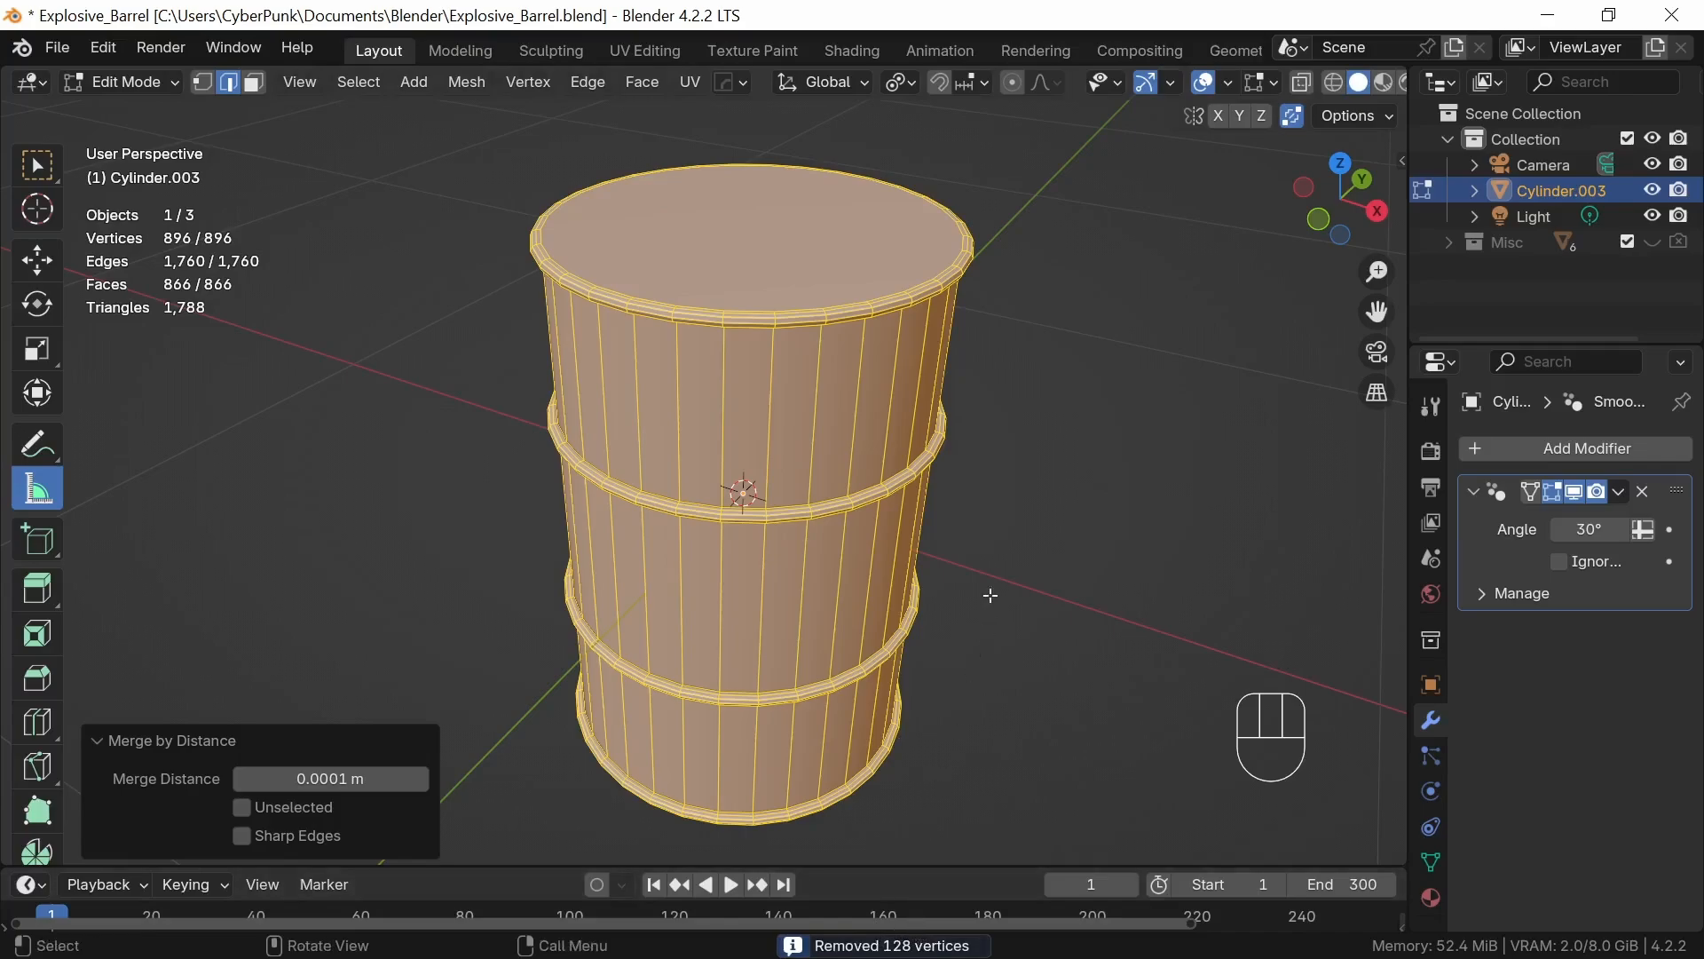
Inset the barrel's top and bottom cap faces together by about 0.0214 m
{"action": "middle_click_drag", "start_coordinate": [924, 657], "coordinate": [825, 707]}
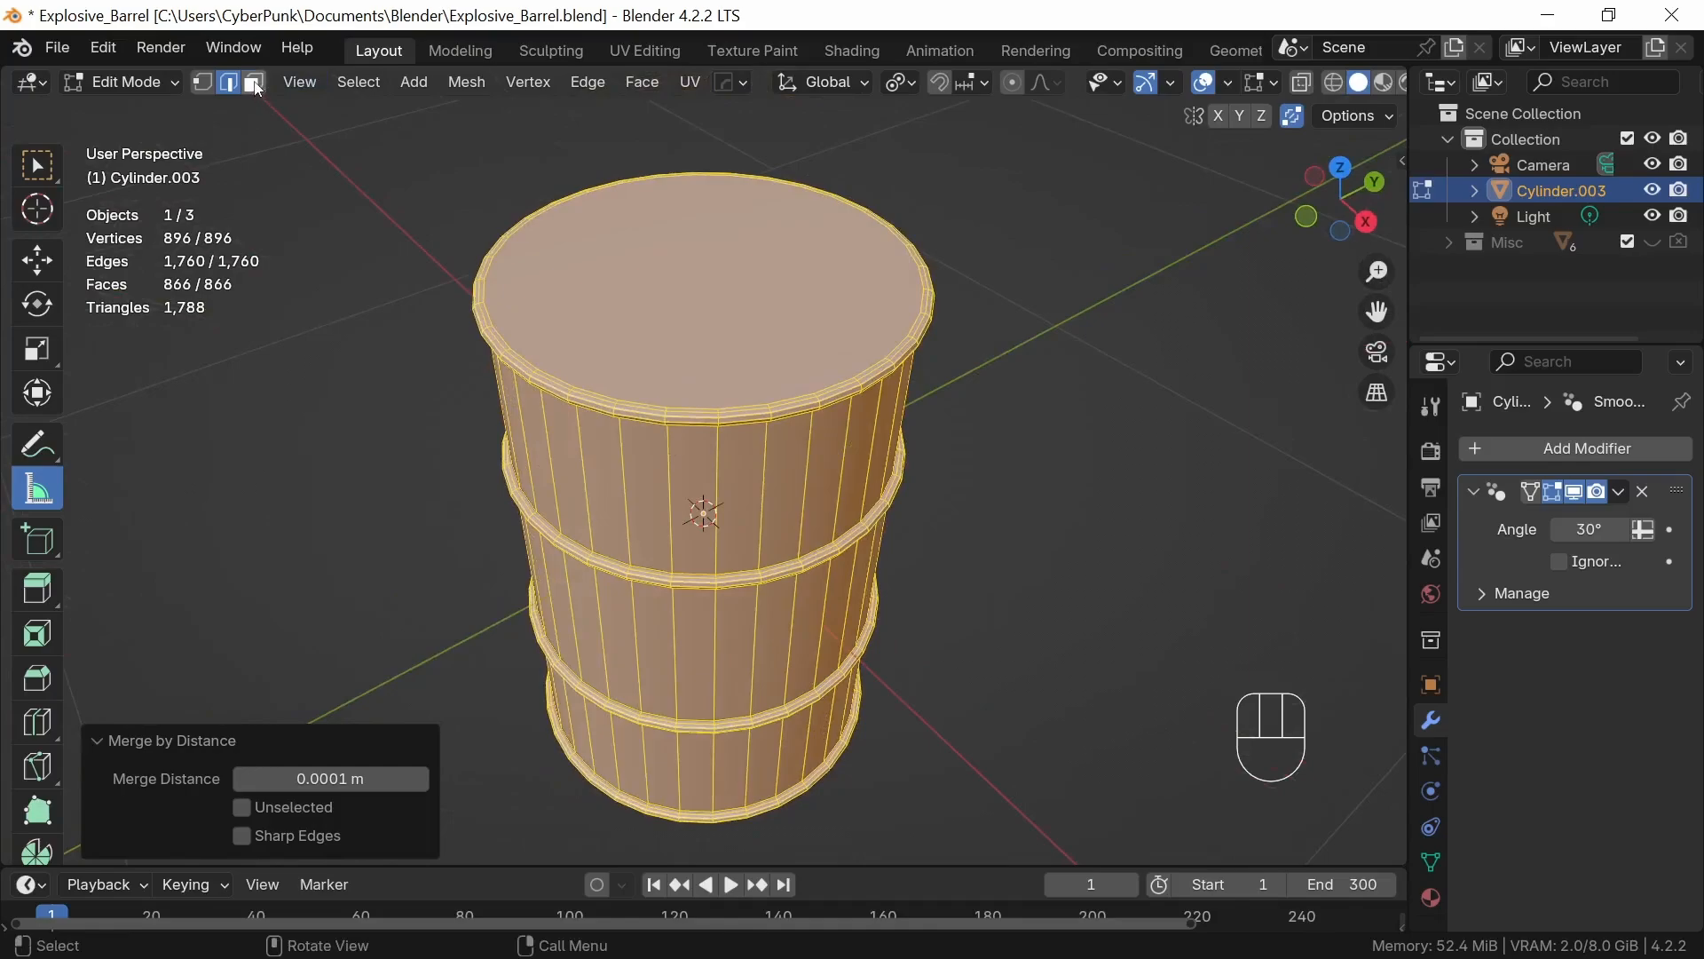
{"action": "left_click", "coordinate": [256, 85]}
{"action": "left_click", "coordinate": [736, 284]}
{"action": "middle_click_drag", "start_coordinate": [890, 714], "coordinate": [911, 389]}
{"action": "left_click", "coordinate": [773, 584], "text": "shift"}
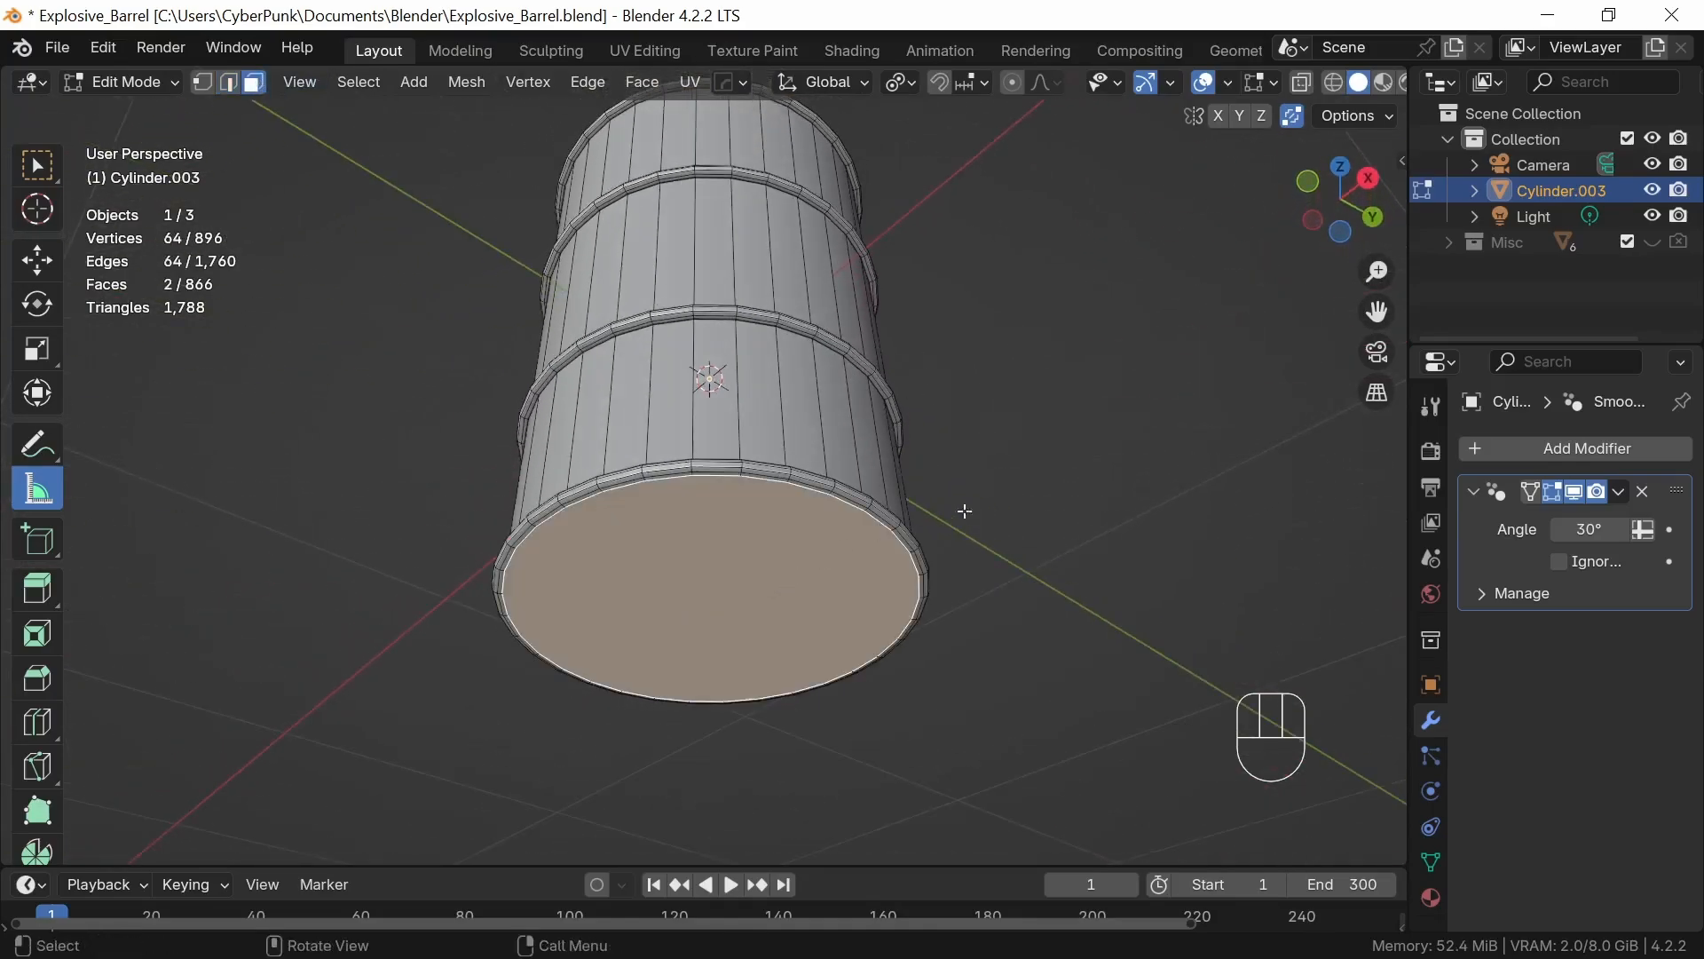
{"action": "middle_click_drag", "start_coordinate": [975, 385], "coordinate": [915, 673]}
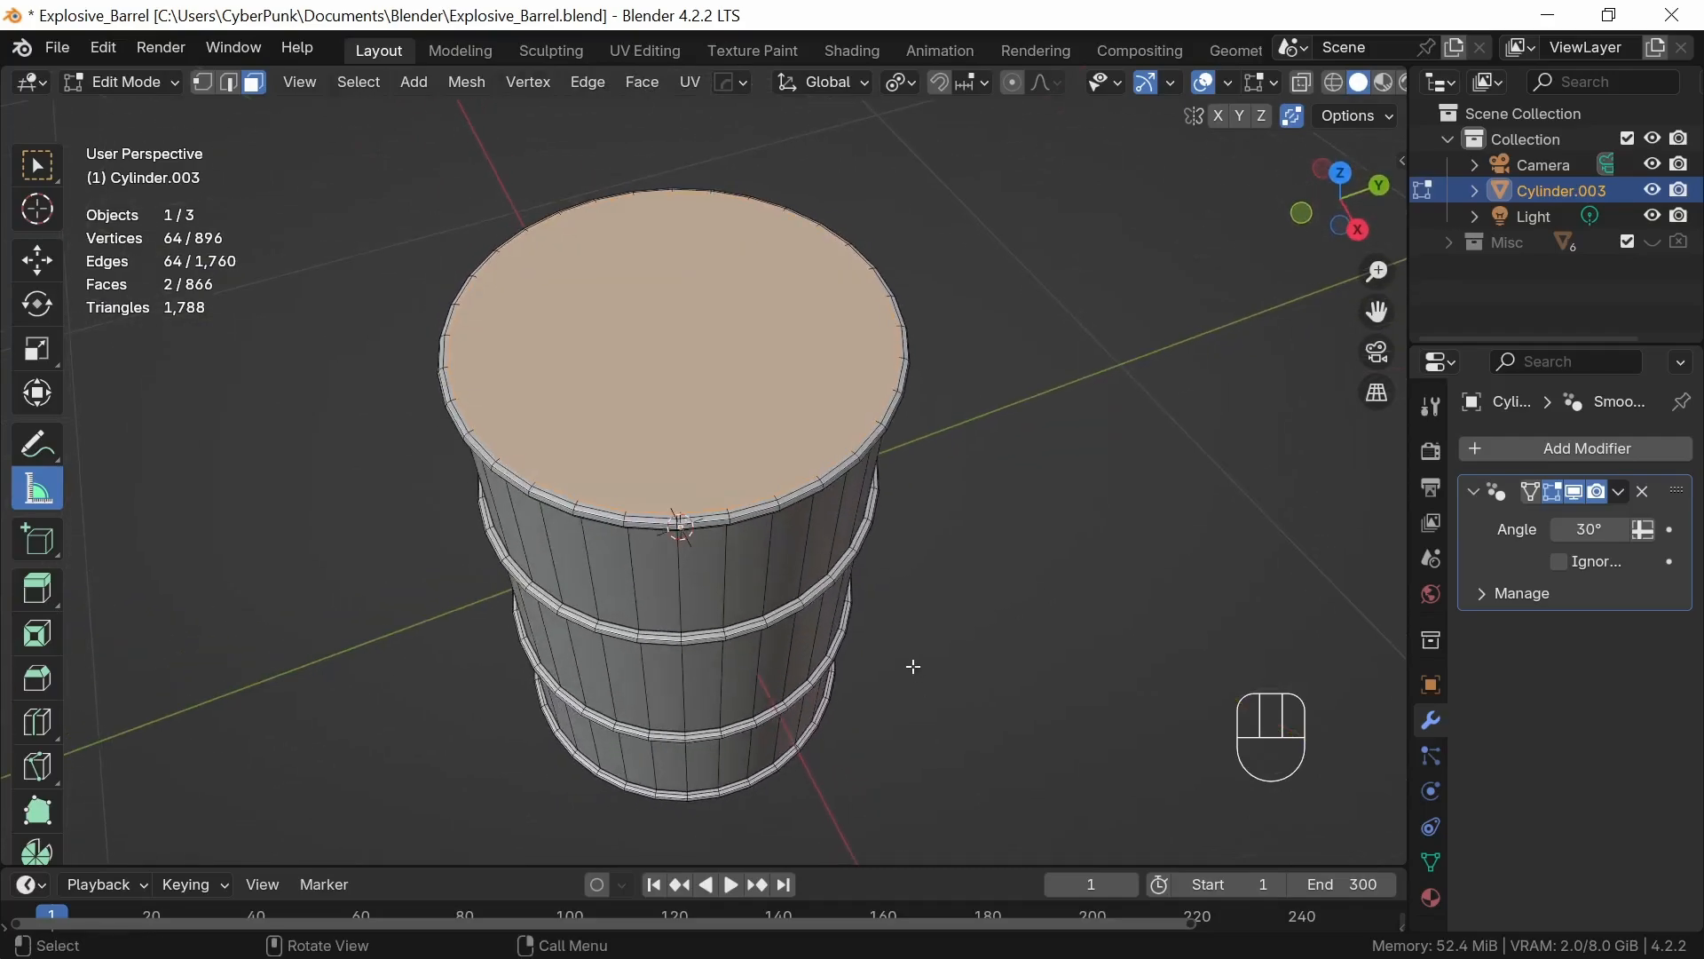
{"action": "key", "text": "i"}
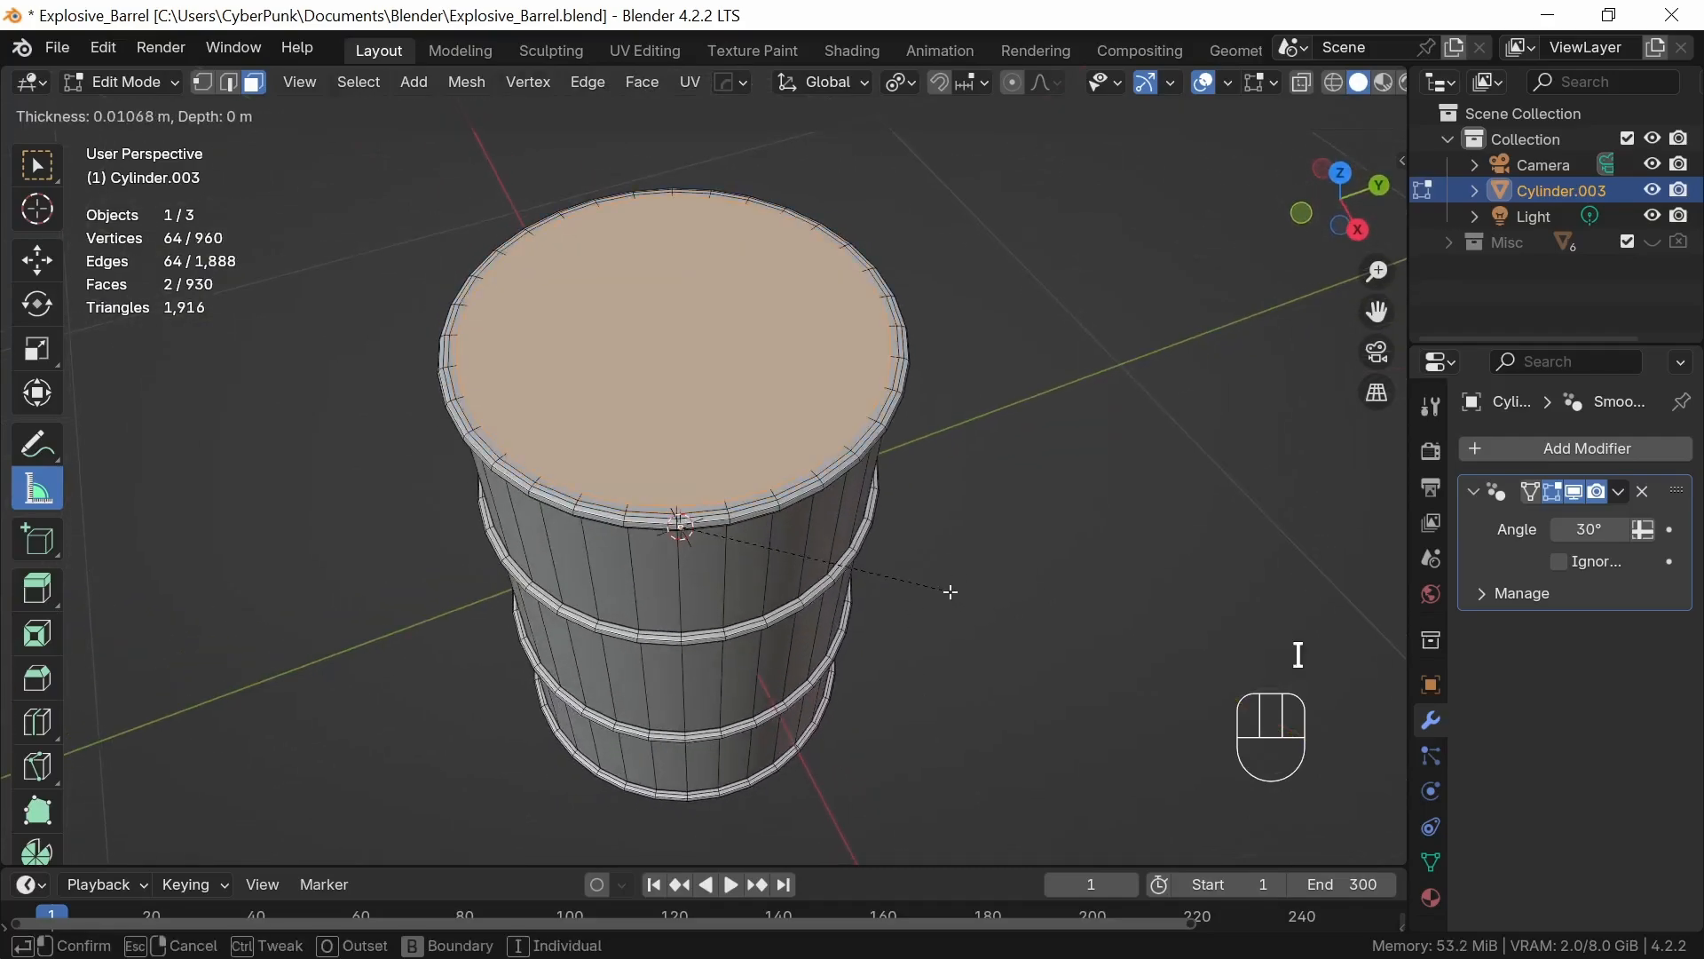
{"action": "key", "text": "shift"}
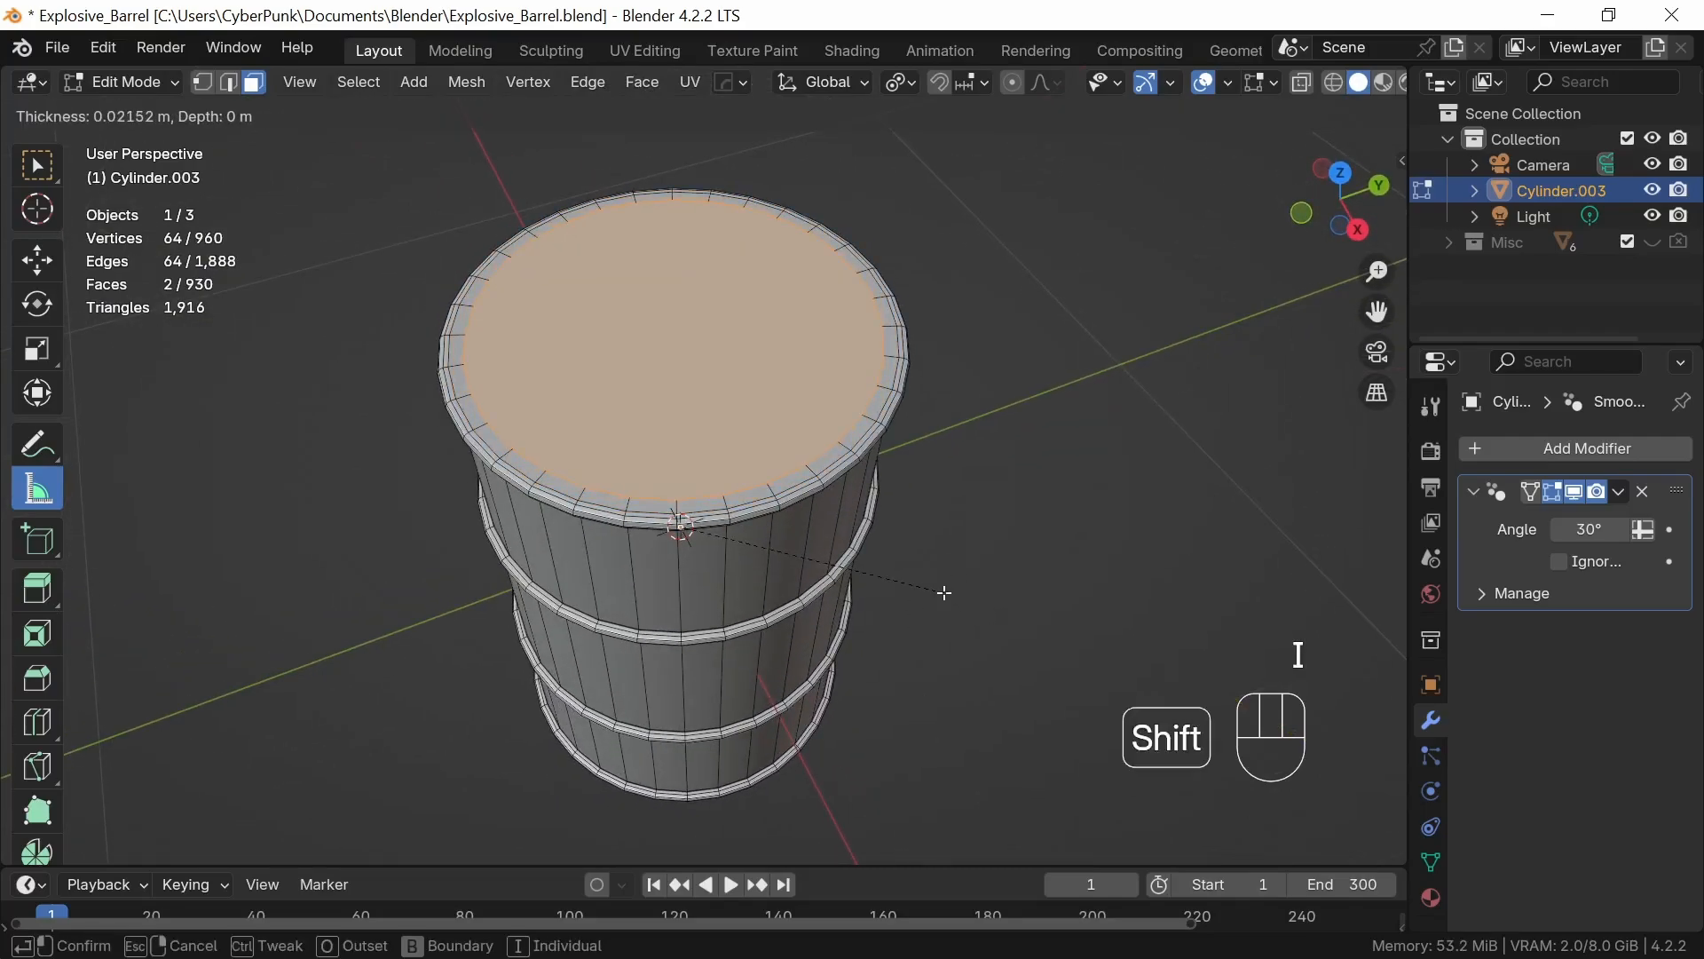
{"action": "left_click", "coordinate": [943, 598]}
Extrude the inset top and bottom cap faces inward by about 0.024 m to recess them into the barrel
{"action": "middle_click_drag", "start_coordinate": [924, 601], "coordinate": [985, 580]}
{"action": "key", "text": "e"}
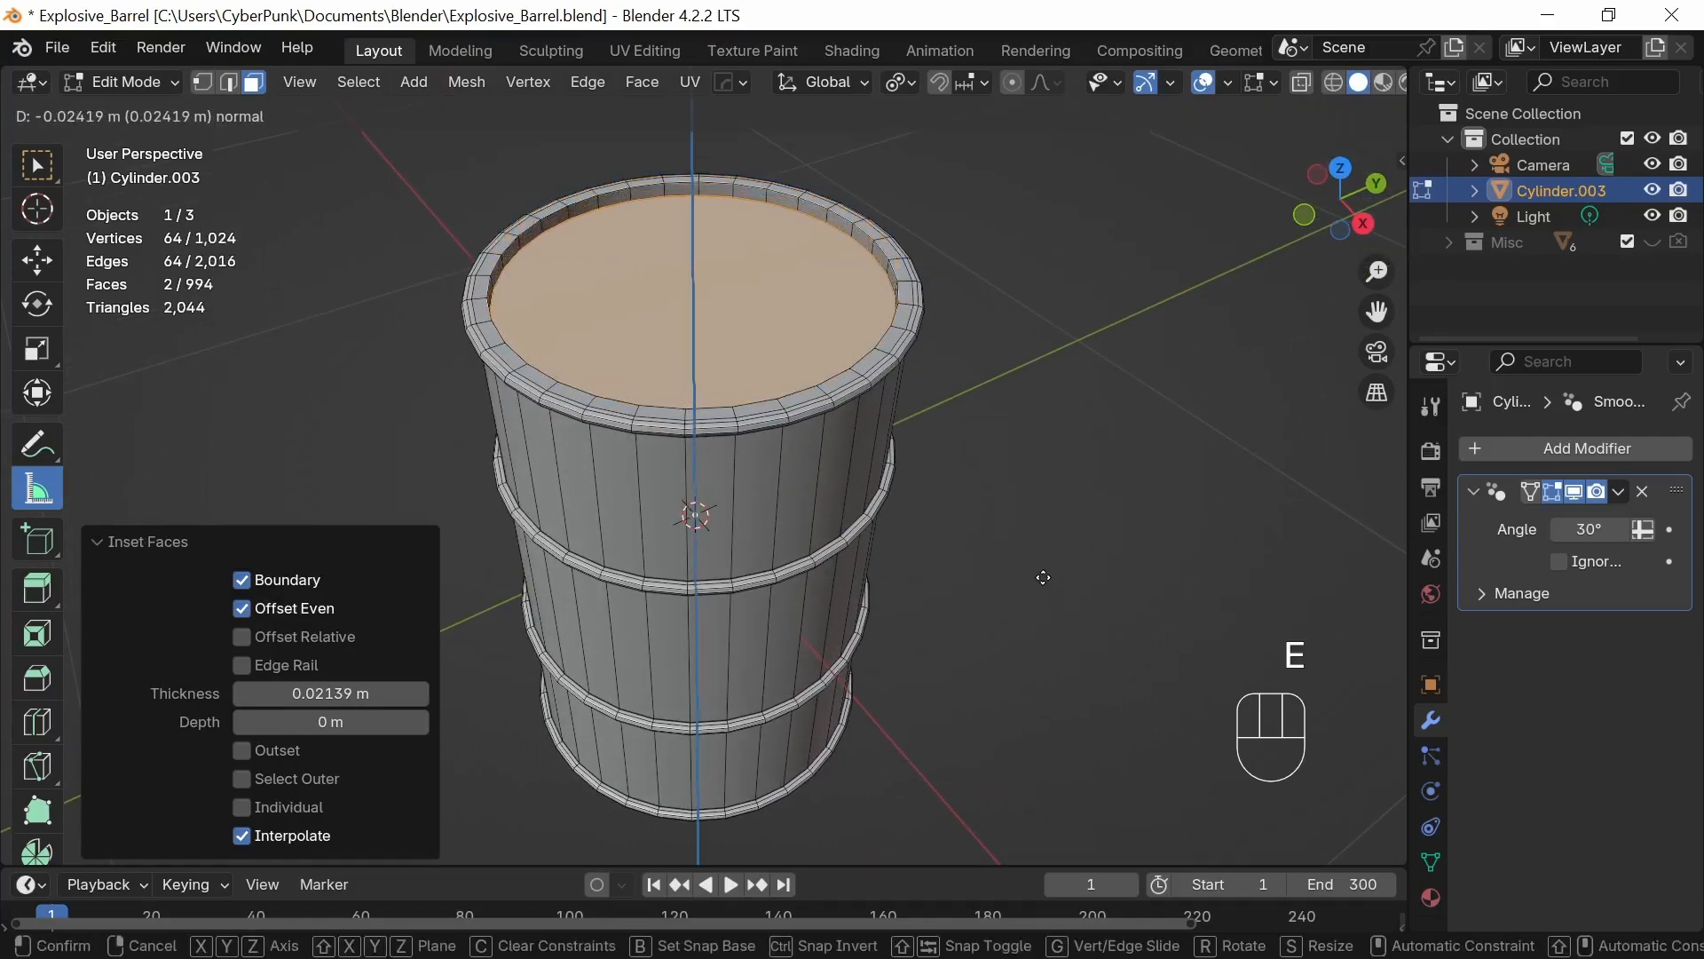
{"action": "key", "text": "shift"}
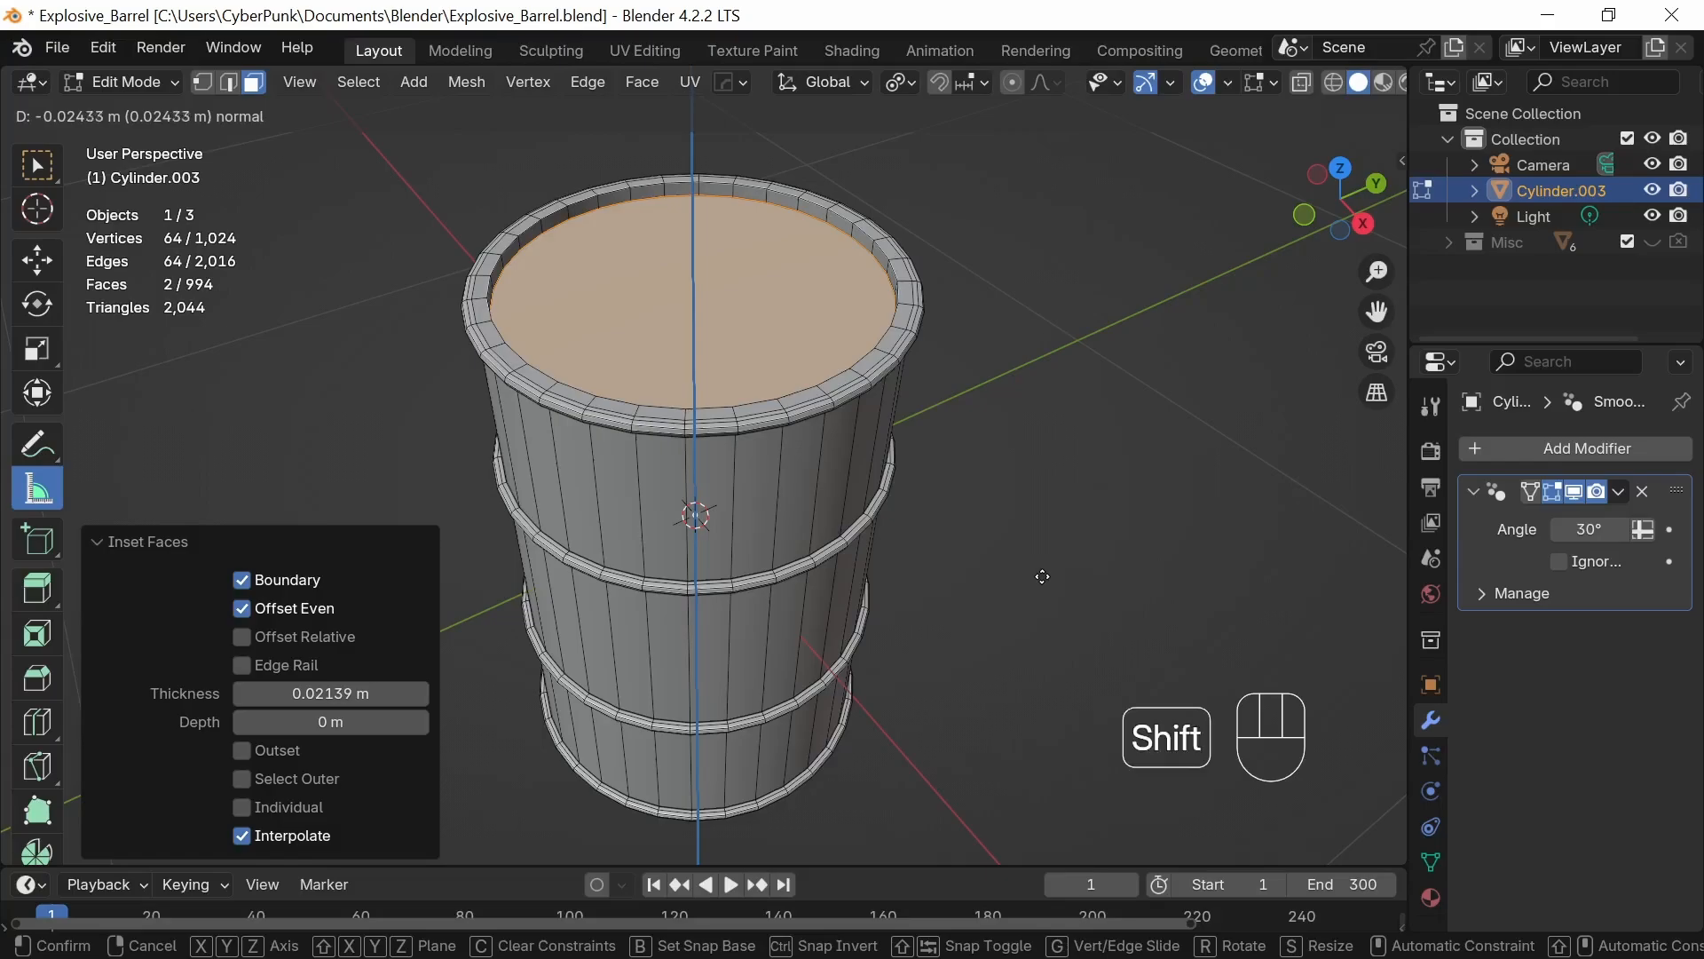
{"action": "left_click", "coordinate": [997, 628]}
{"action": "middle_click_drag", "start_coordinate": [997, 627], "coordinate": [999, 670]}
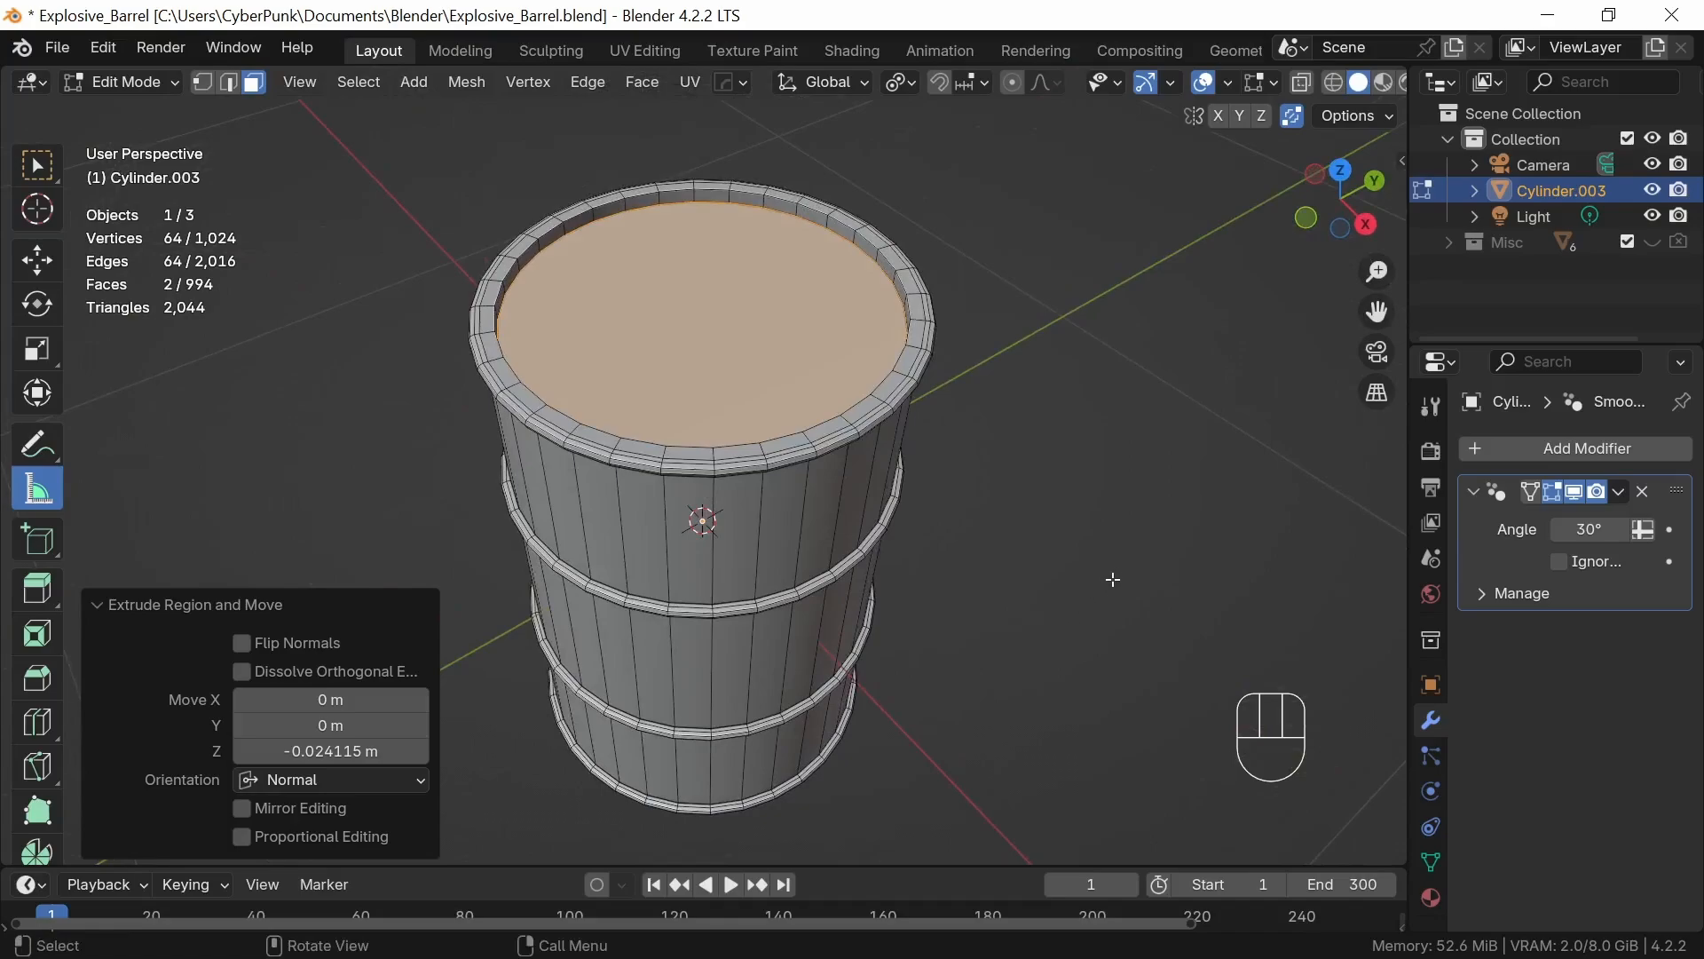
Scale the recessed cap faces to about 0.967 in X and Y only and check the barrel in Object Mode
{"action": "key", "text": "s"}
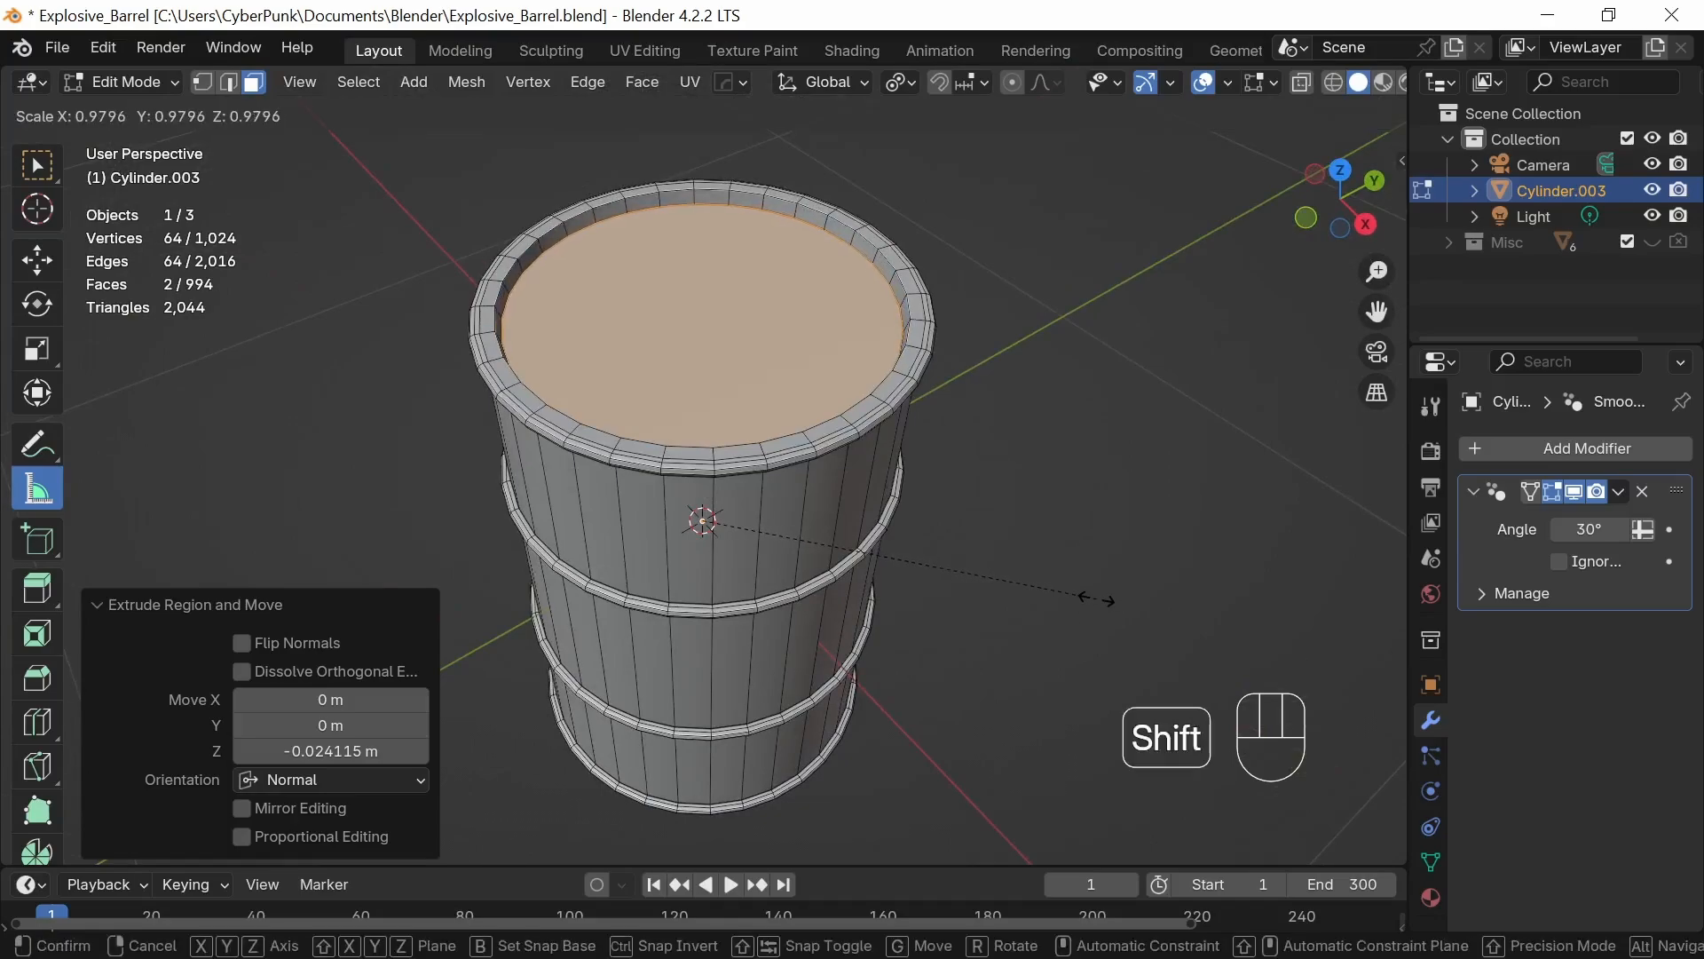
{"action": "key", "text": "shift+z"}
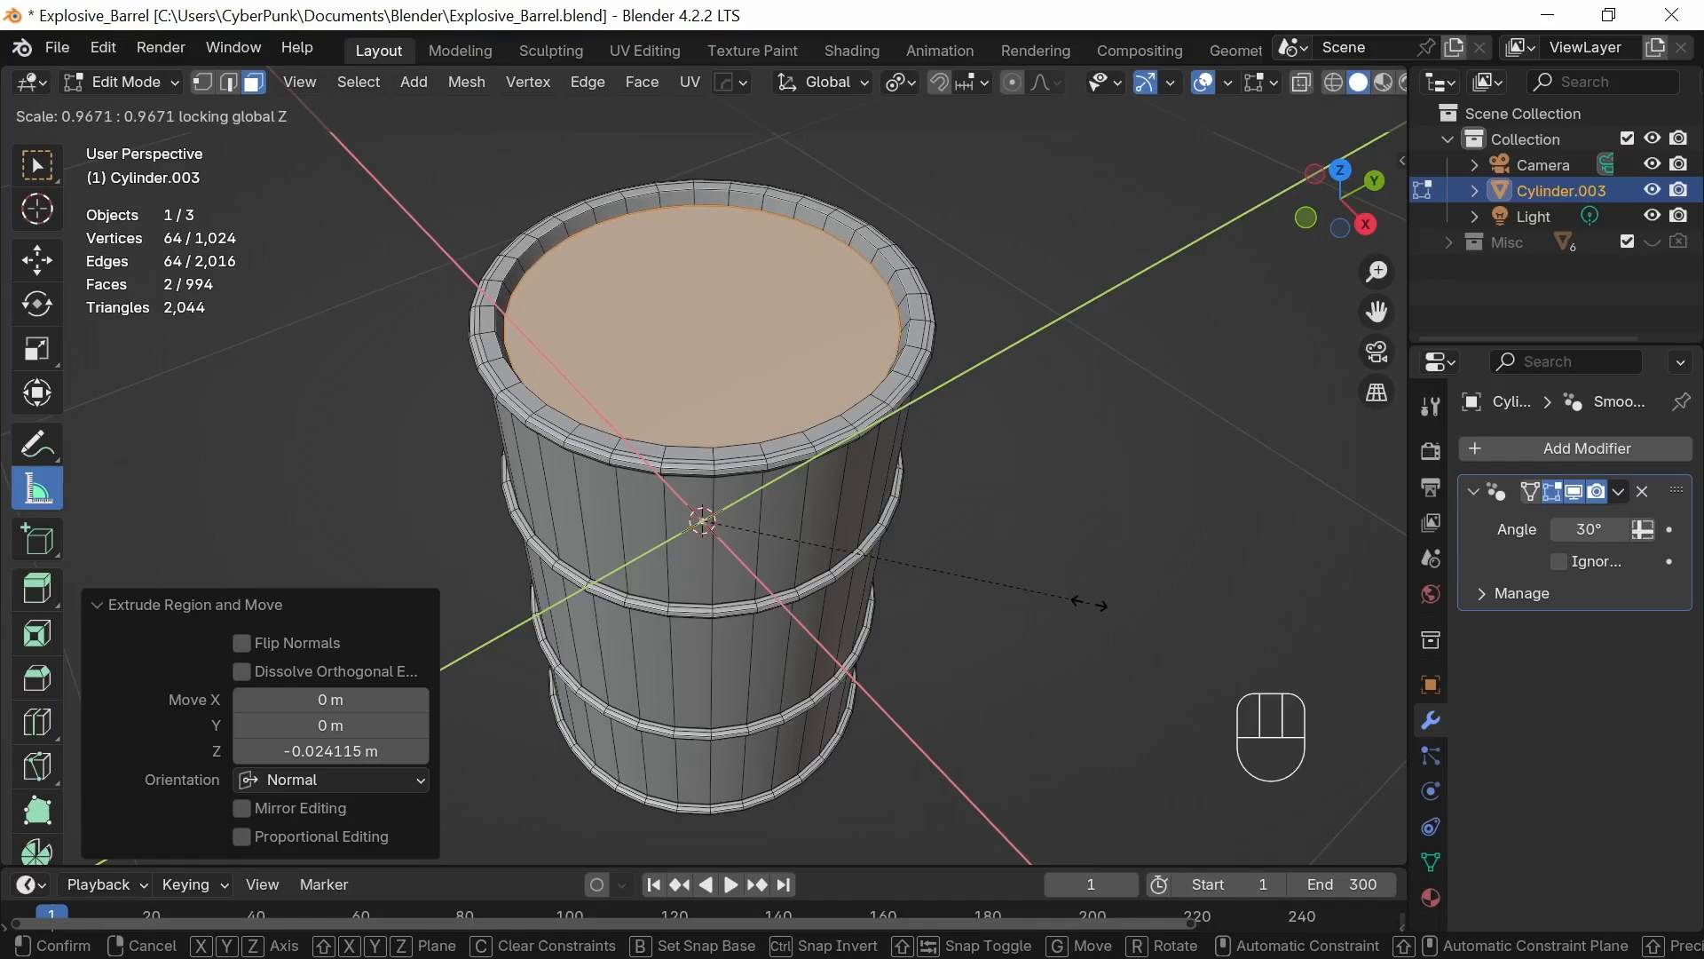
{"action": "key", "text": "shift"}
{"action": "left_click", "coordinate": [1100, 612]}
{"action": "middle_click_drag", "start_coordinate": [985, 701], "coordinate": [1043, 490]}
{"action": "key", "text": "Tab"}
{"action": "middle_click_drag", "start_coordinate": [1080, 609], "coordinate": [950, 550]}
{"action": "key", "text": "Tab"}
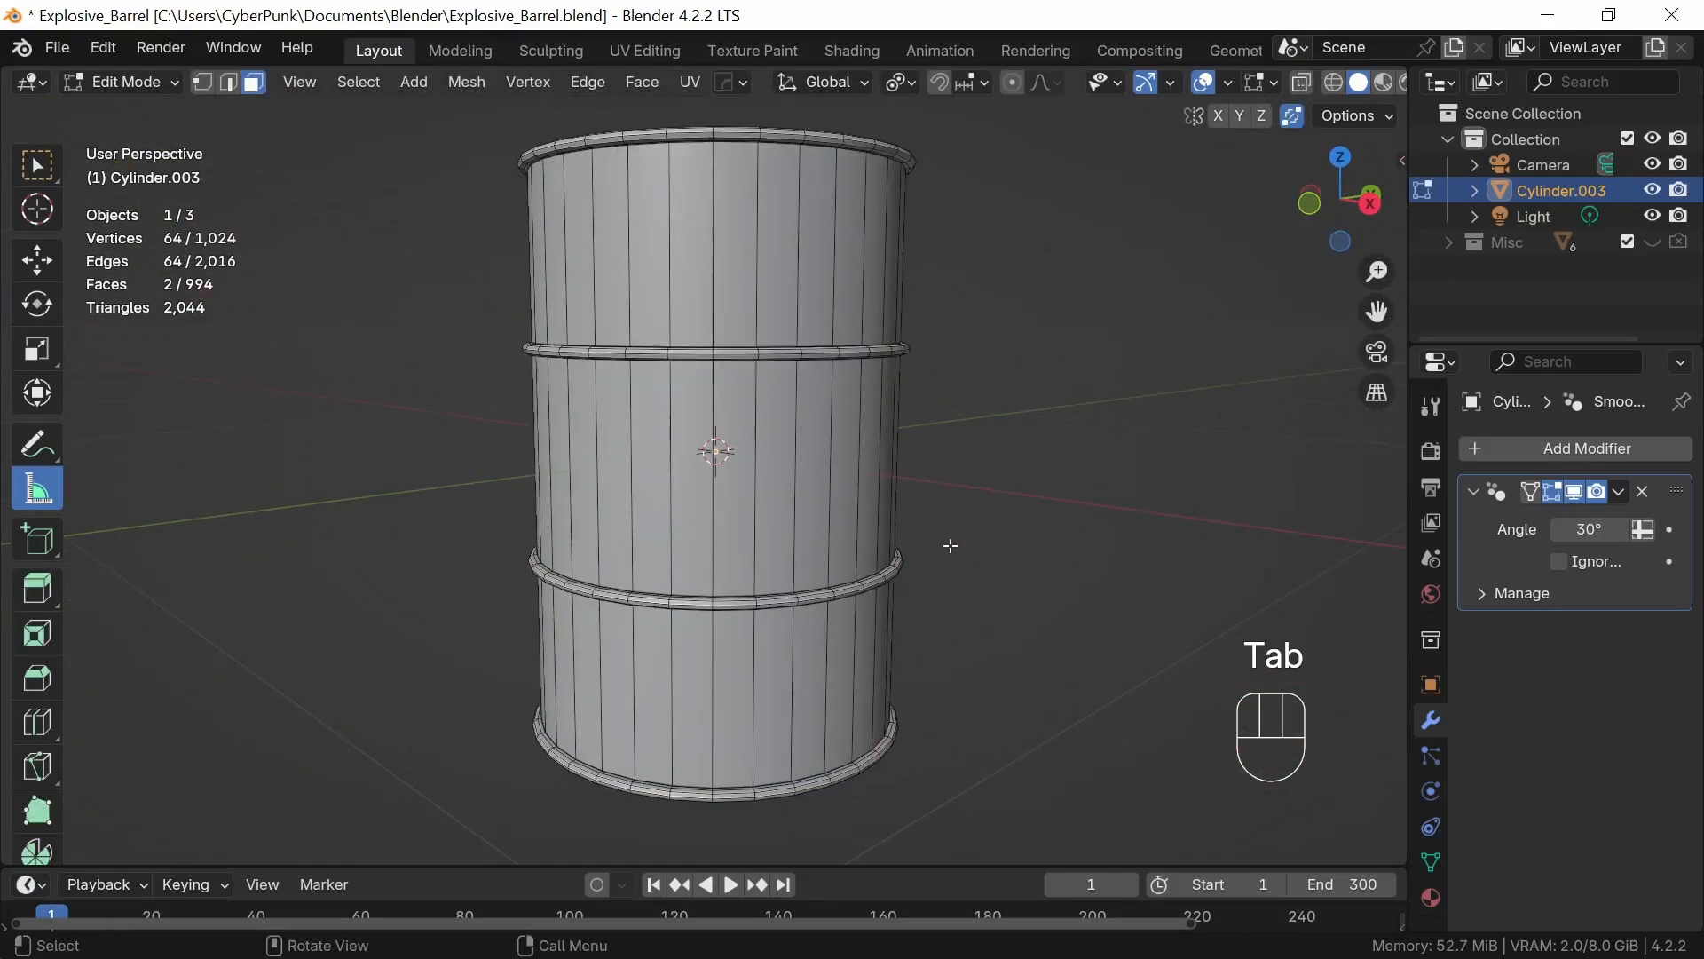
Select only the recessed top cap face and inset it by about 0.2277 m to leave a small central disc
{"action": "middle_click_drag", "start_coordinate": [1001, 647], "coordinate": [1043, 514]}
{"action": "left_click", "coordinate": [1043, 513]}
{"action": "left_click", "coordinate": [754, 280]}
{"action": "mouse_move", "coordinate": [1018, 625]}
{"action": "middle_mouse_down"}
{"action": "mouse_move", "coordinate": [1024, 453]}
{"action": "mouse_move", "coordinate": [992, 638]}
{"action": "middle_mouse_up"}
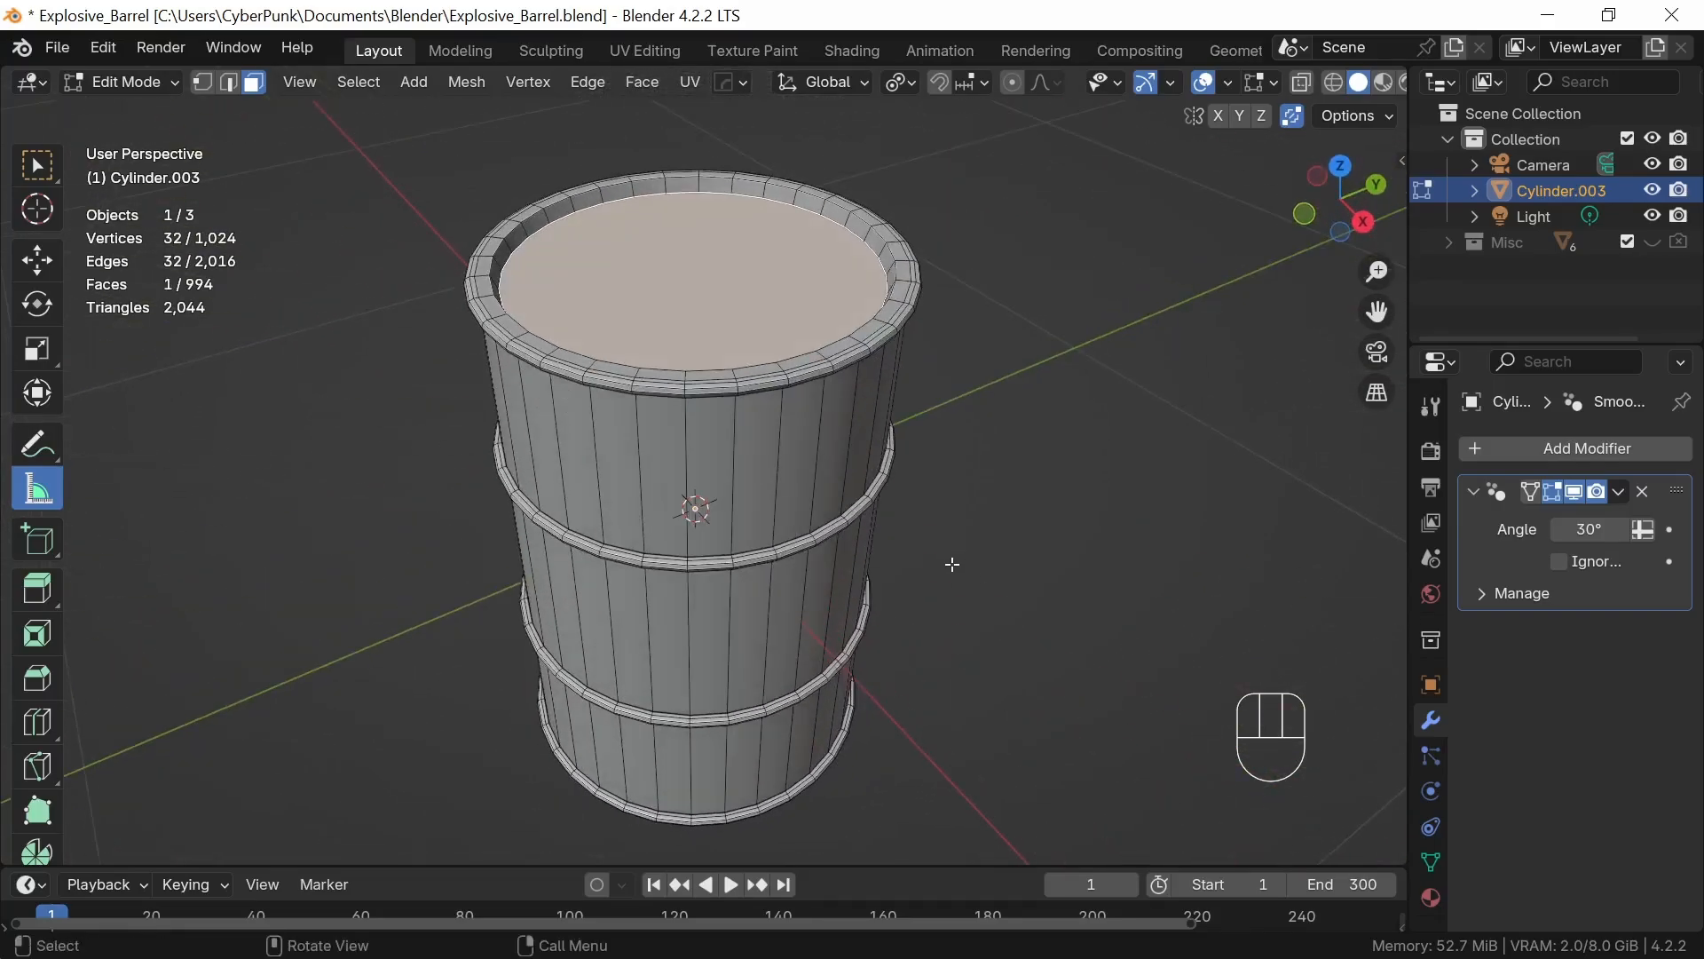
{"action": "middle_click_drag", "start_coordinate": [952, 563], "coordinate": [957, 611]}
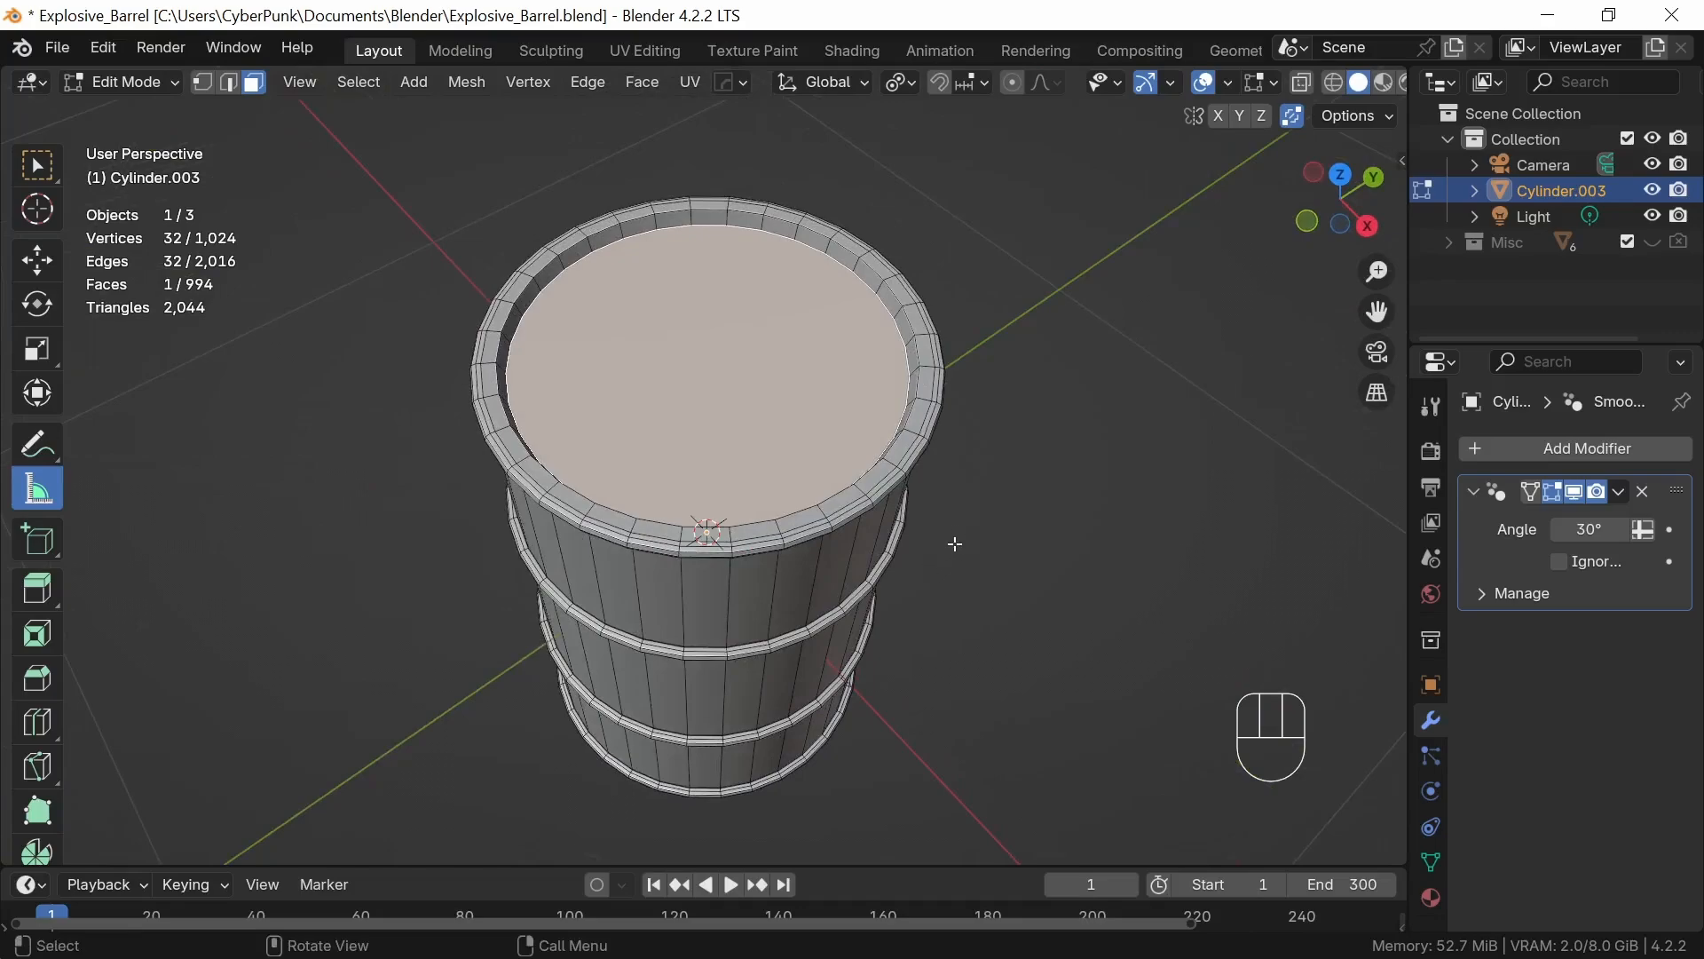
{"action": "key", "text": "i"}
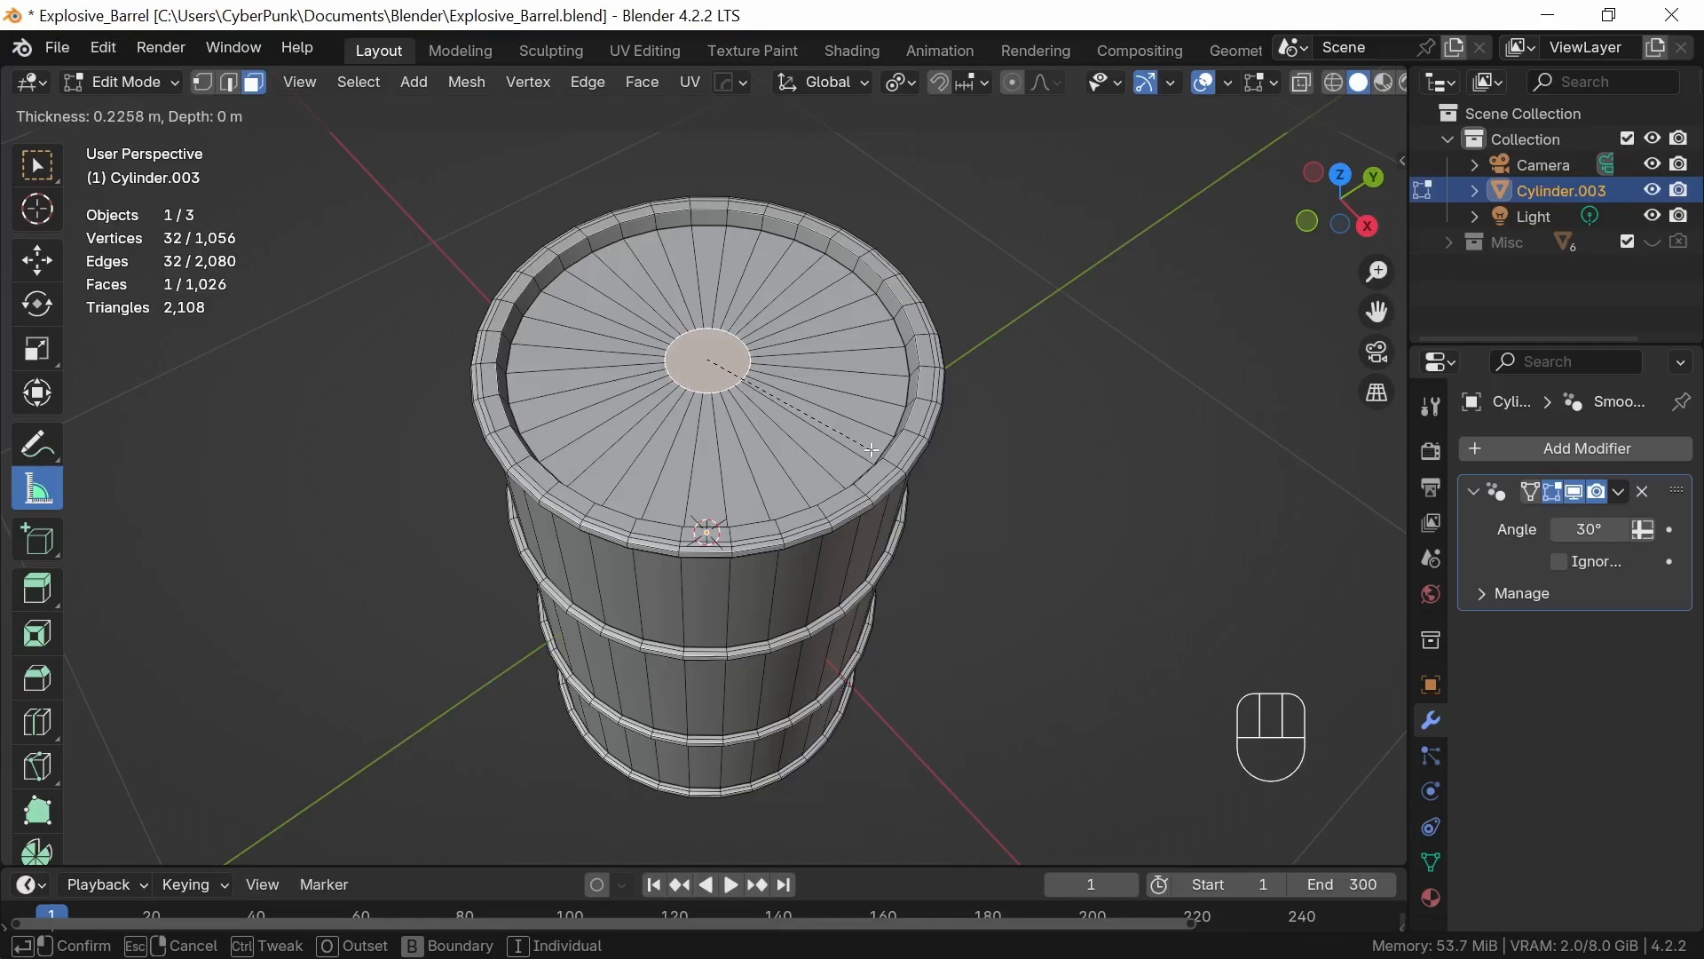
{"action": "left_click", "coordinate": [872, 447]}
Move the small disc face towards the rim by about -0.07 m in X and -0.174 m in Y, locking Z
{"action": "middle_click_drag", "start_coordinate": [877, 532], "coordinate": [927, 549]}
{"action": "key", "text": "g"}
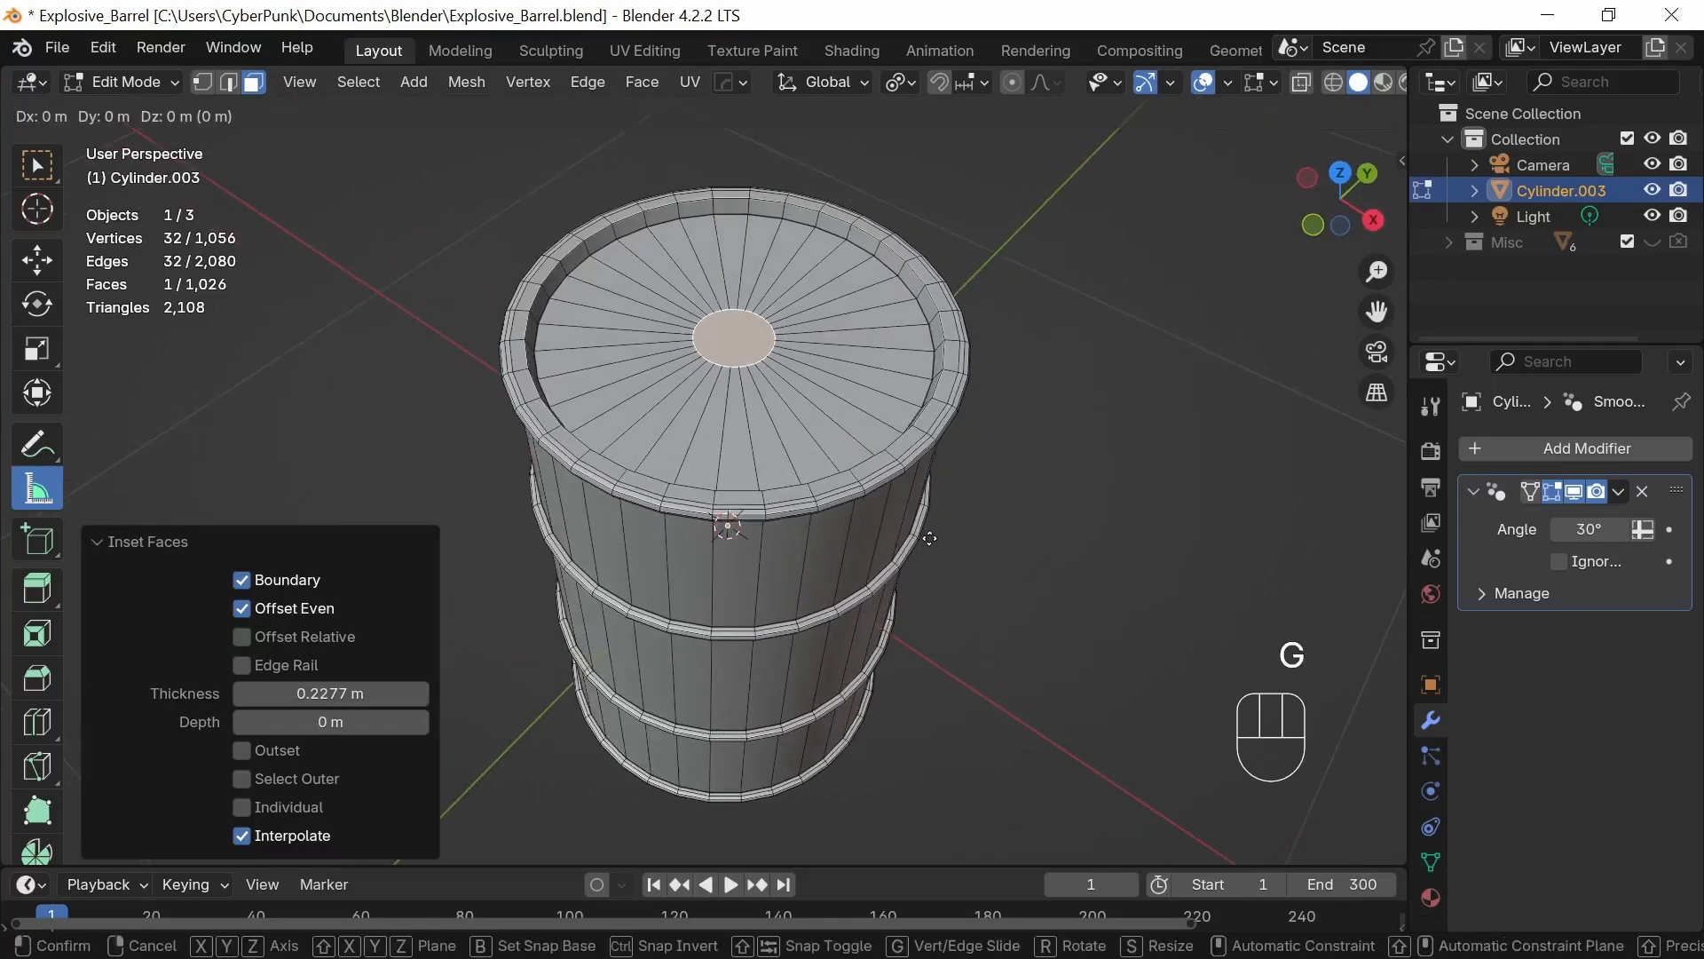
{"action": "key", "text": "shift"}
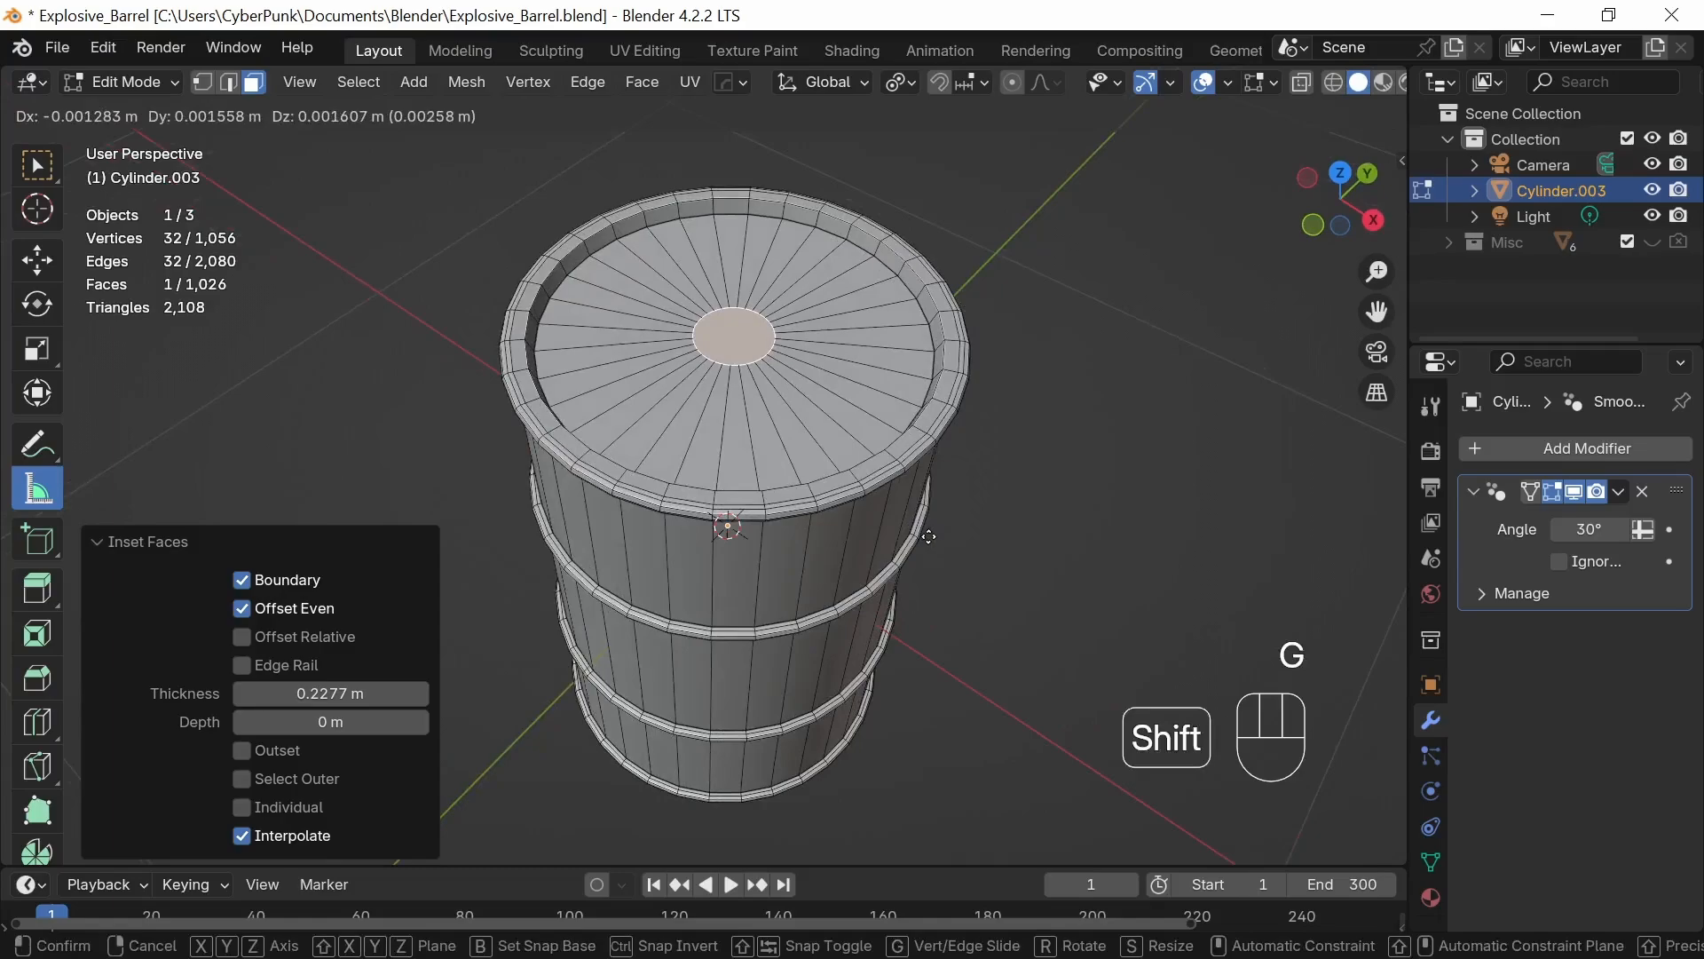
{"action": "key", "text": "shift+z"}
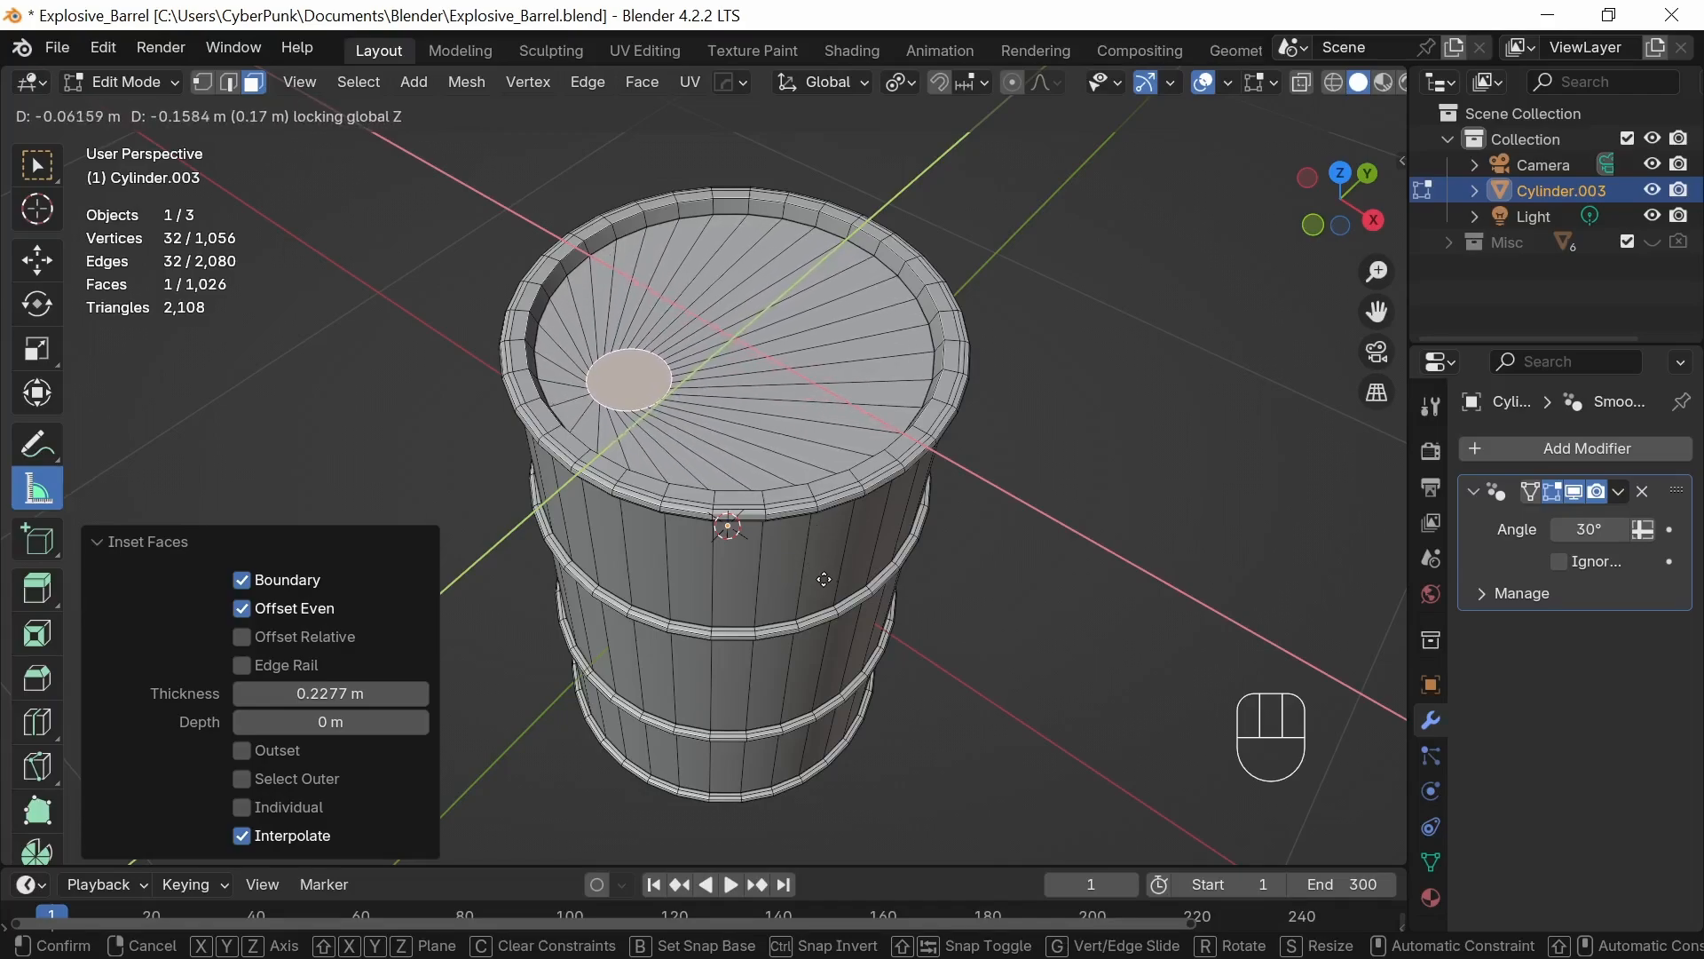
{"action": "left_click", "coordinate": [813, 582], "text": "shift"}
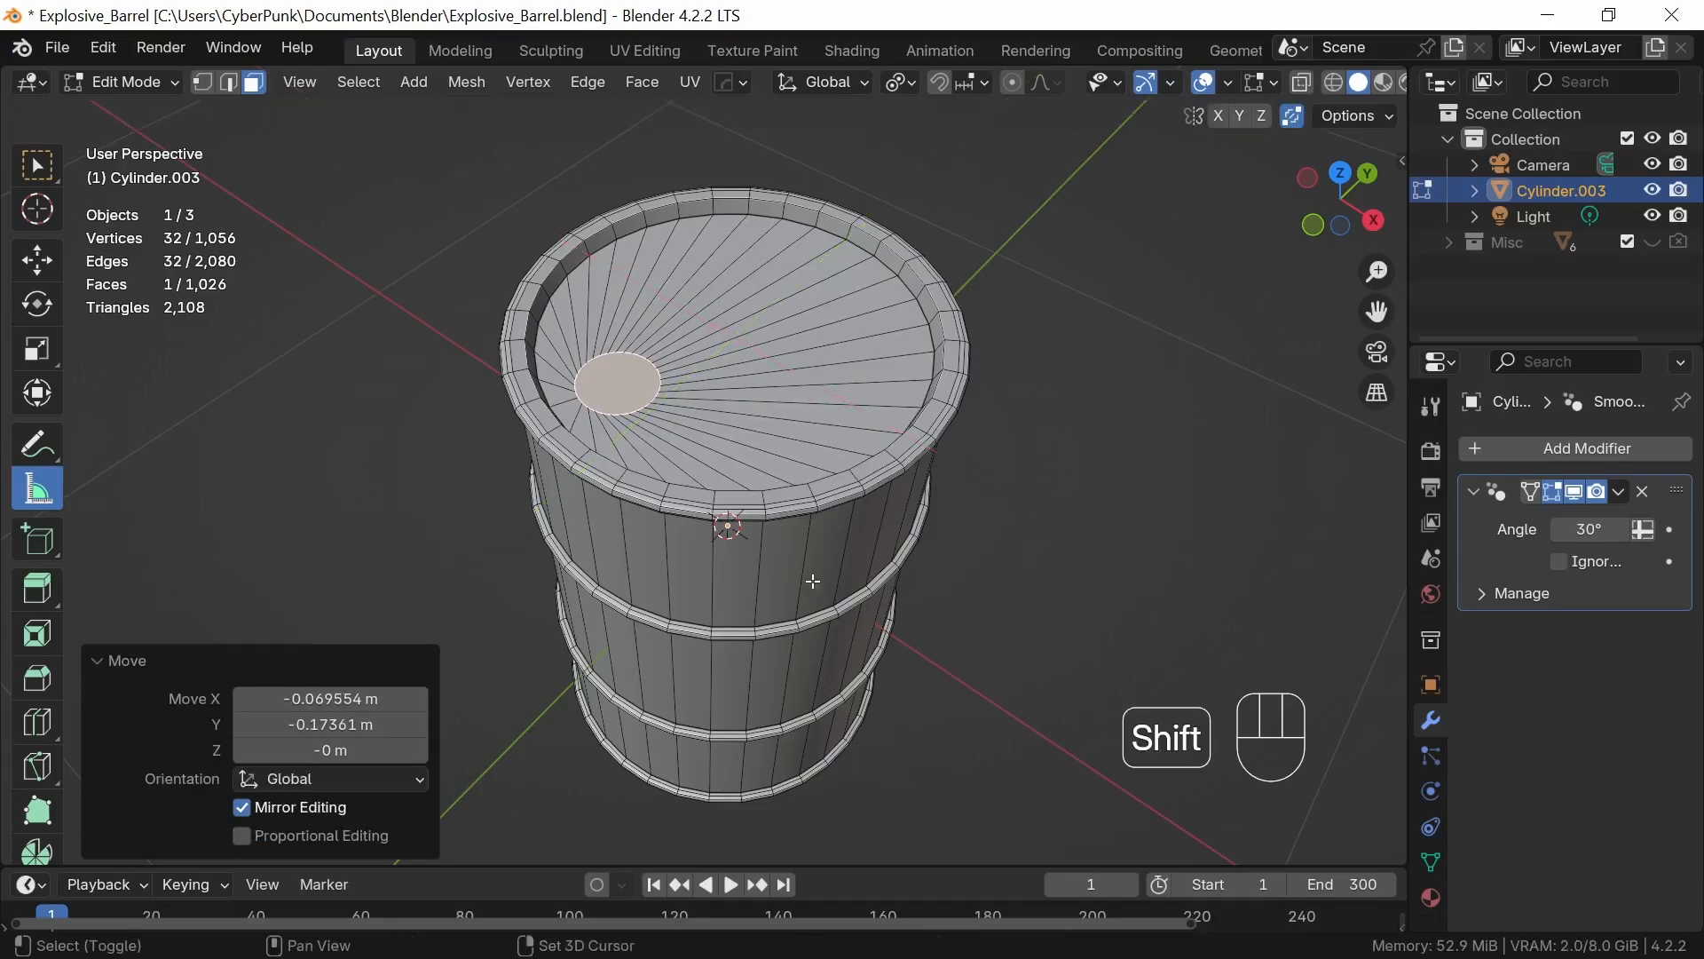
Inset the off-centre disc face by about 0.0048 m and sink it with Shrink/Fatten by about -0.0046 m
{"action": "middle_click_drag", "start_coordinate": [808, 634], "coordinate": [1010, 593]}
{"action": "middle_click_drag", "start_coordinate": [1044, 495], "coordinate": [969, 698], "text": "shift"}
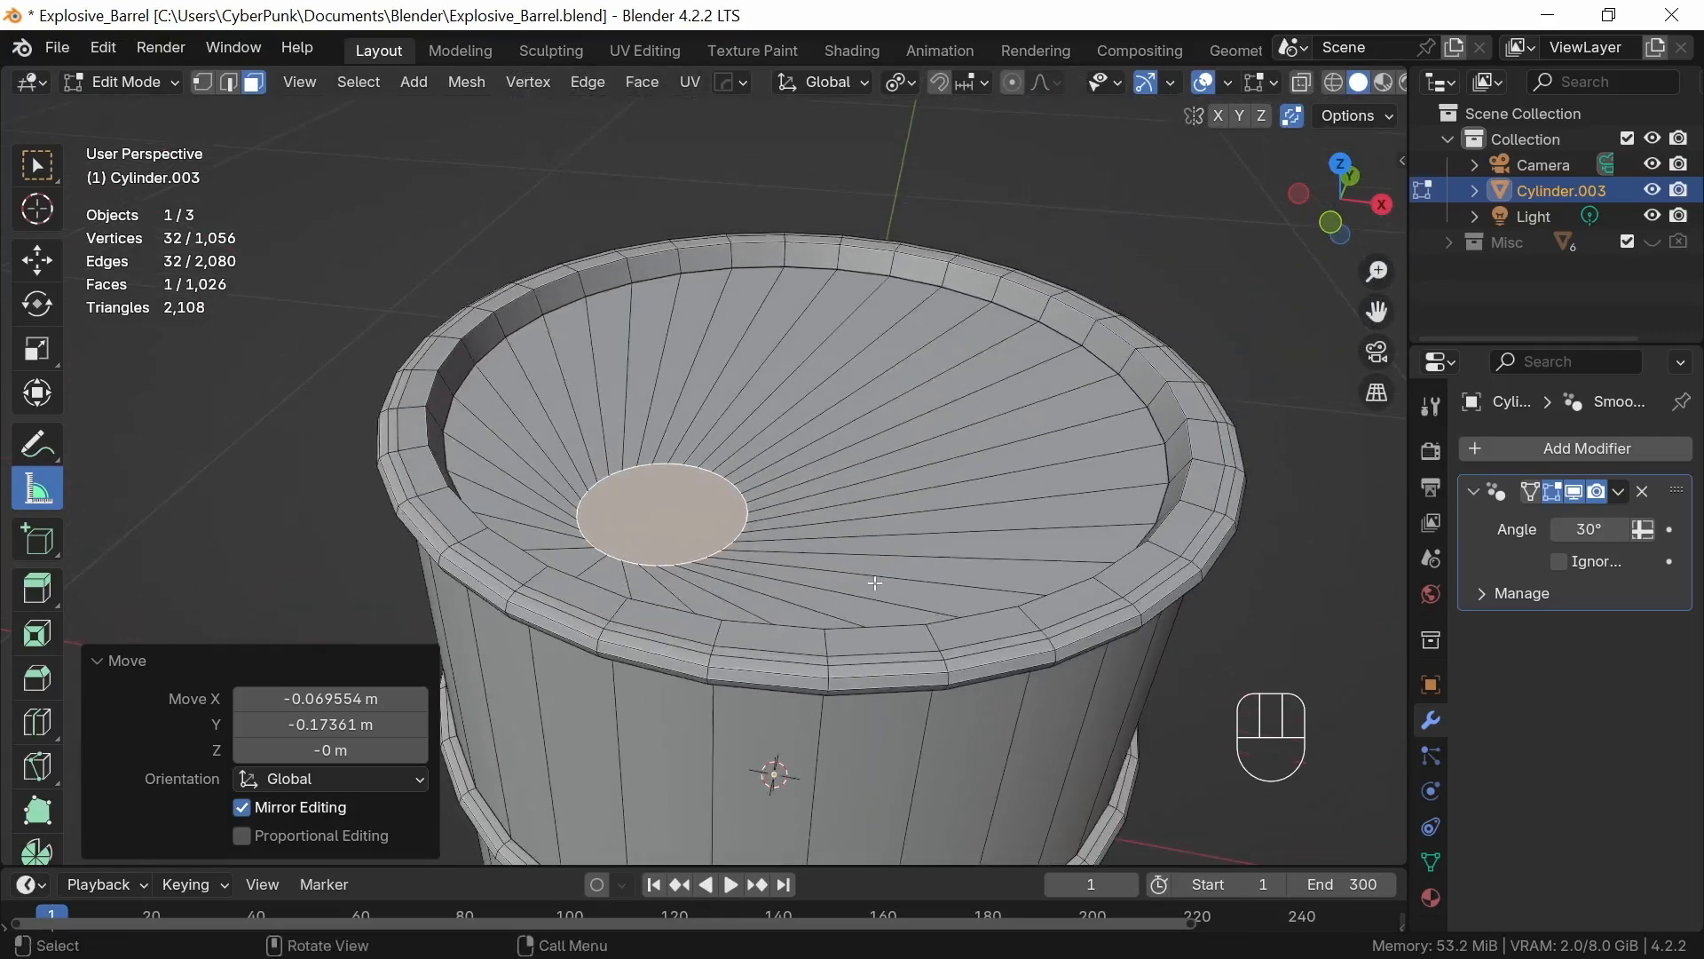
{"action": "key", "text": "i"}
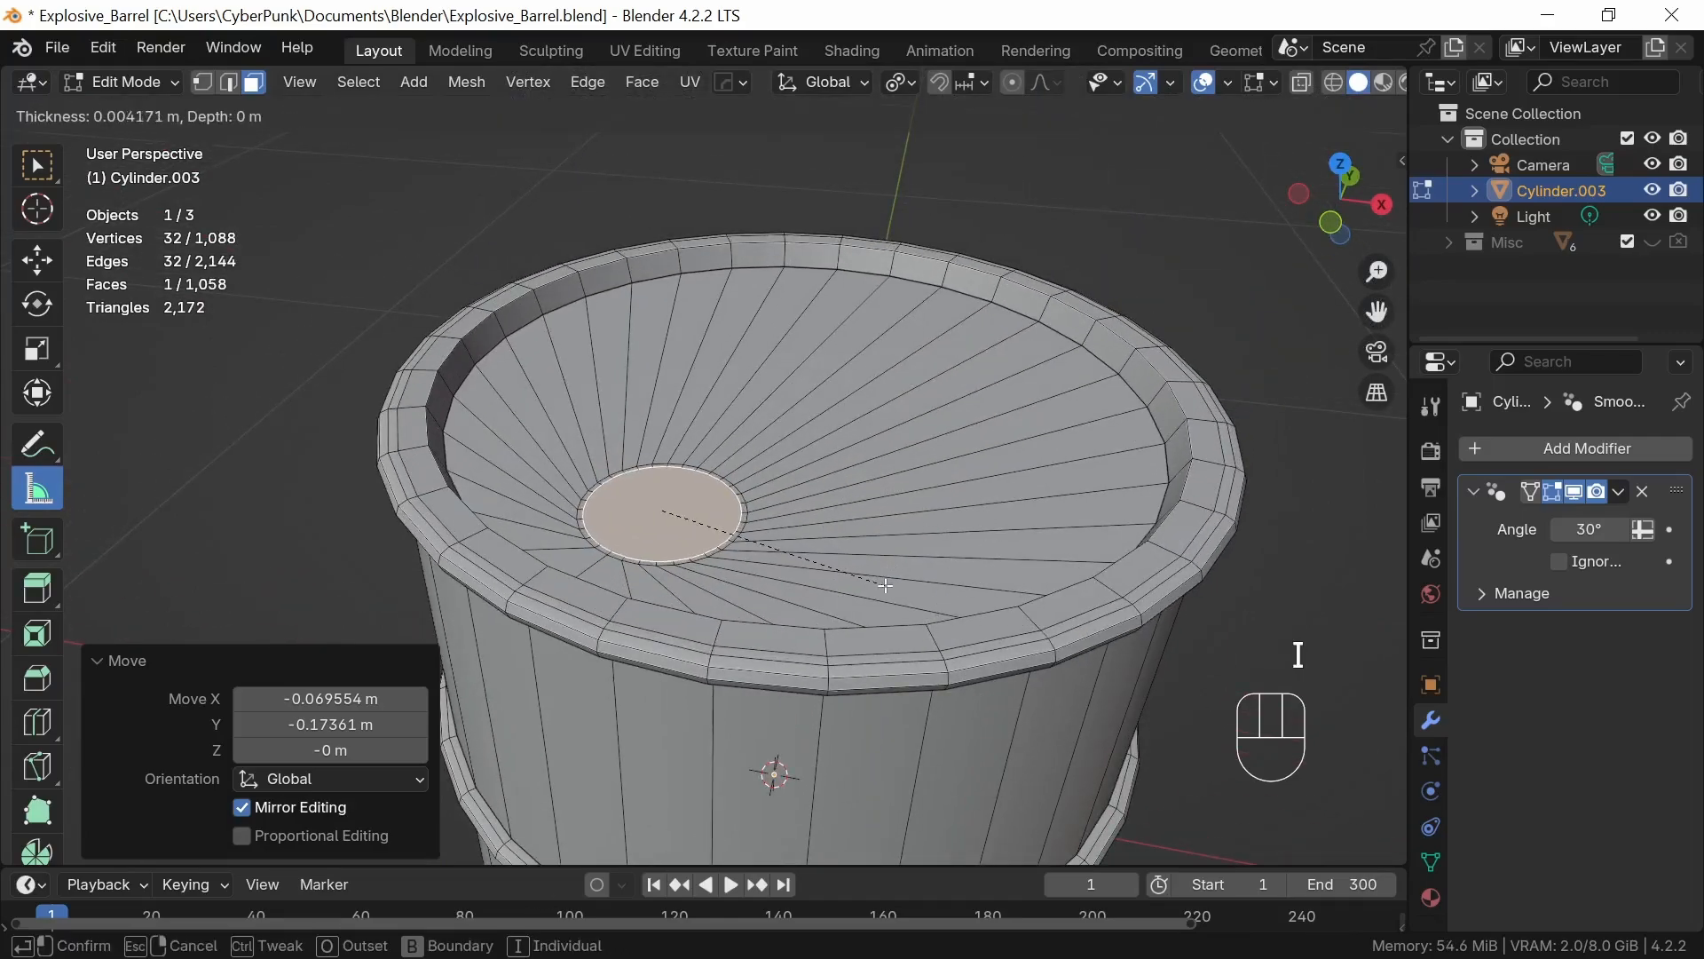
{"action": "key", "text": "shift"}
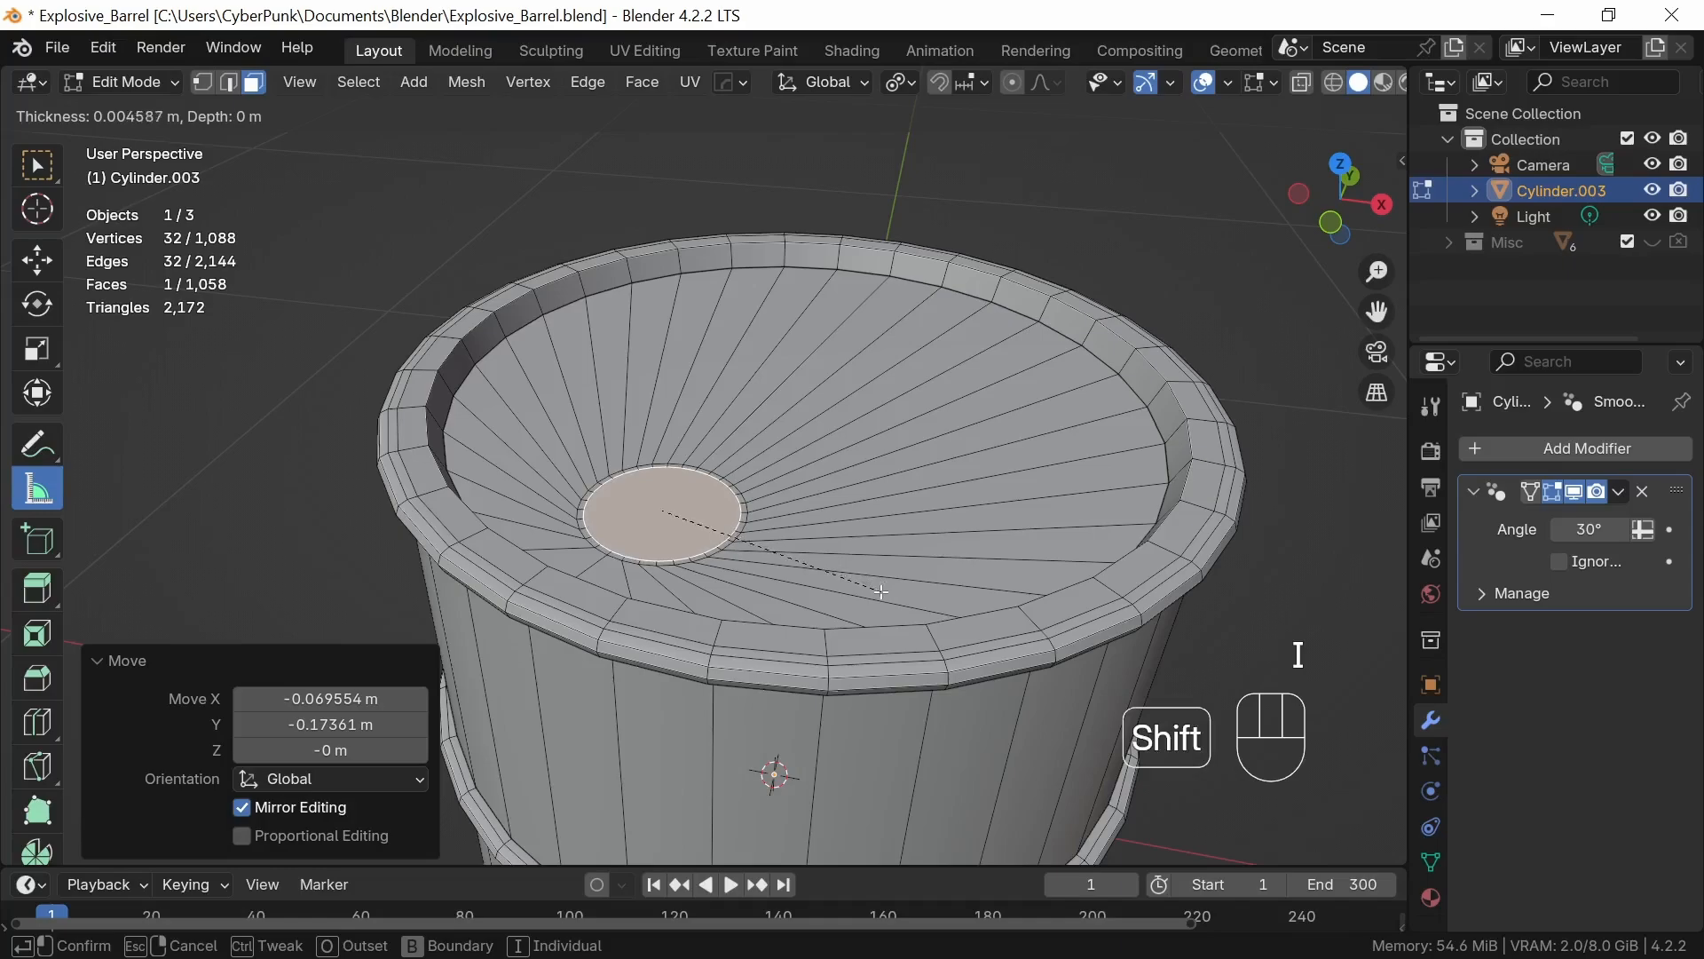
{"action": "left_click", "coordinate": [881, 595]}
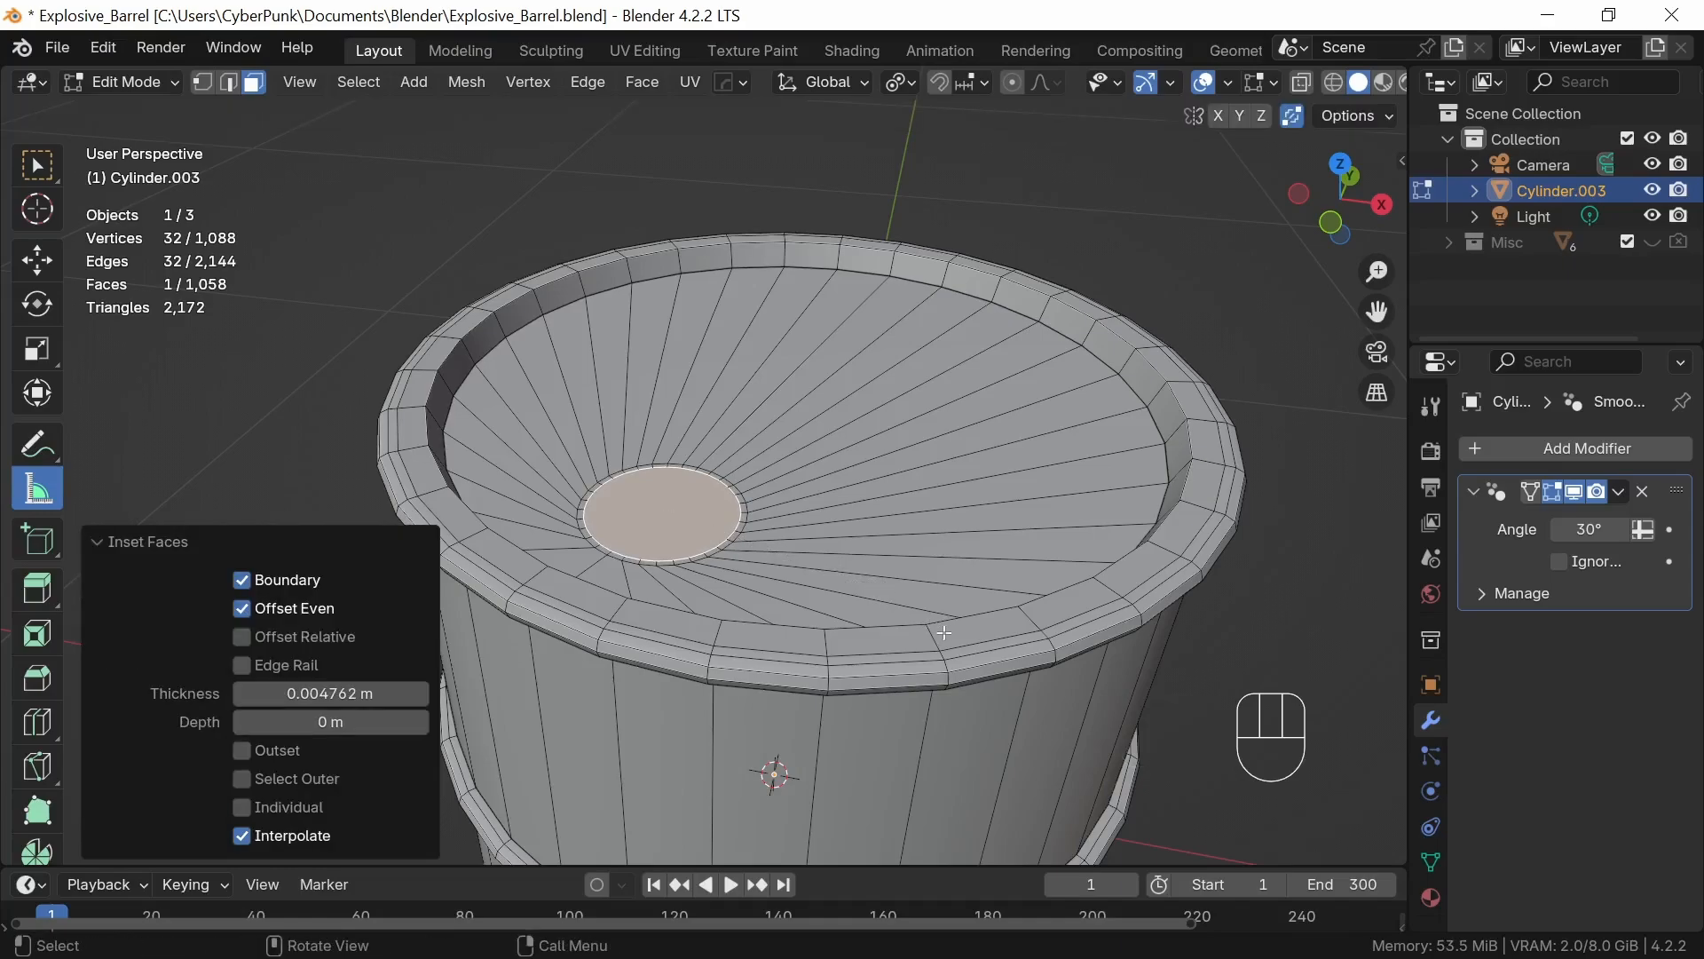
{"action": "key", "text": "alt+s"}
{"action": "key", "text": "shift"}
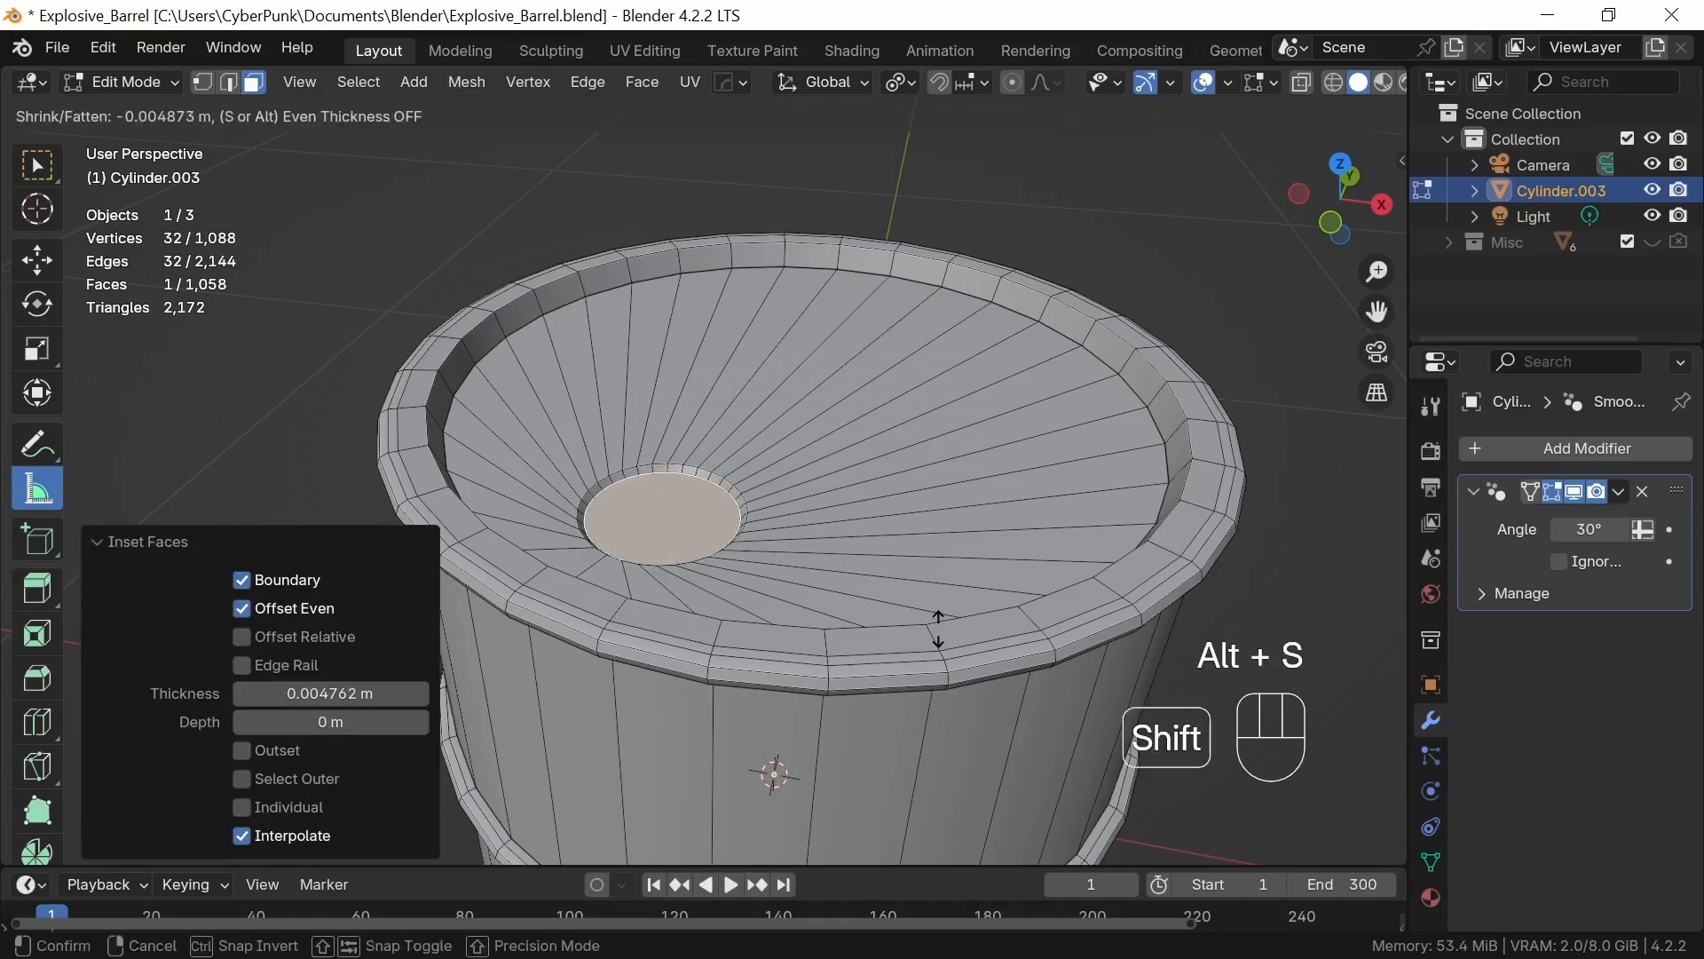
{"action": "left_click", "coordinate": [938, 628]}
Extrude the sunken disc face upward by about 0.034 m to form the barrel's bung cap
{"action": "middle_click_drag", "start_coordinate": [939, 628], "coordinate": [956, 607]}
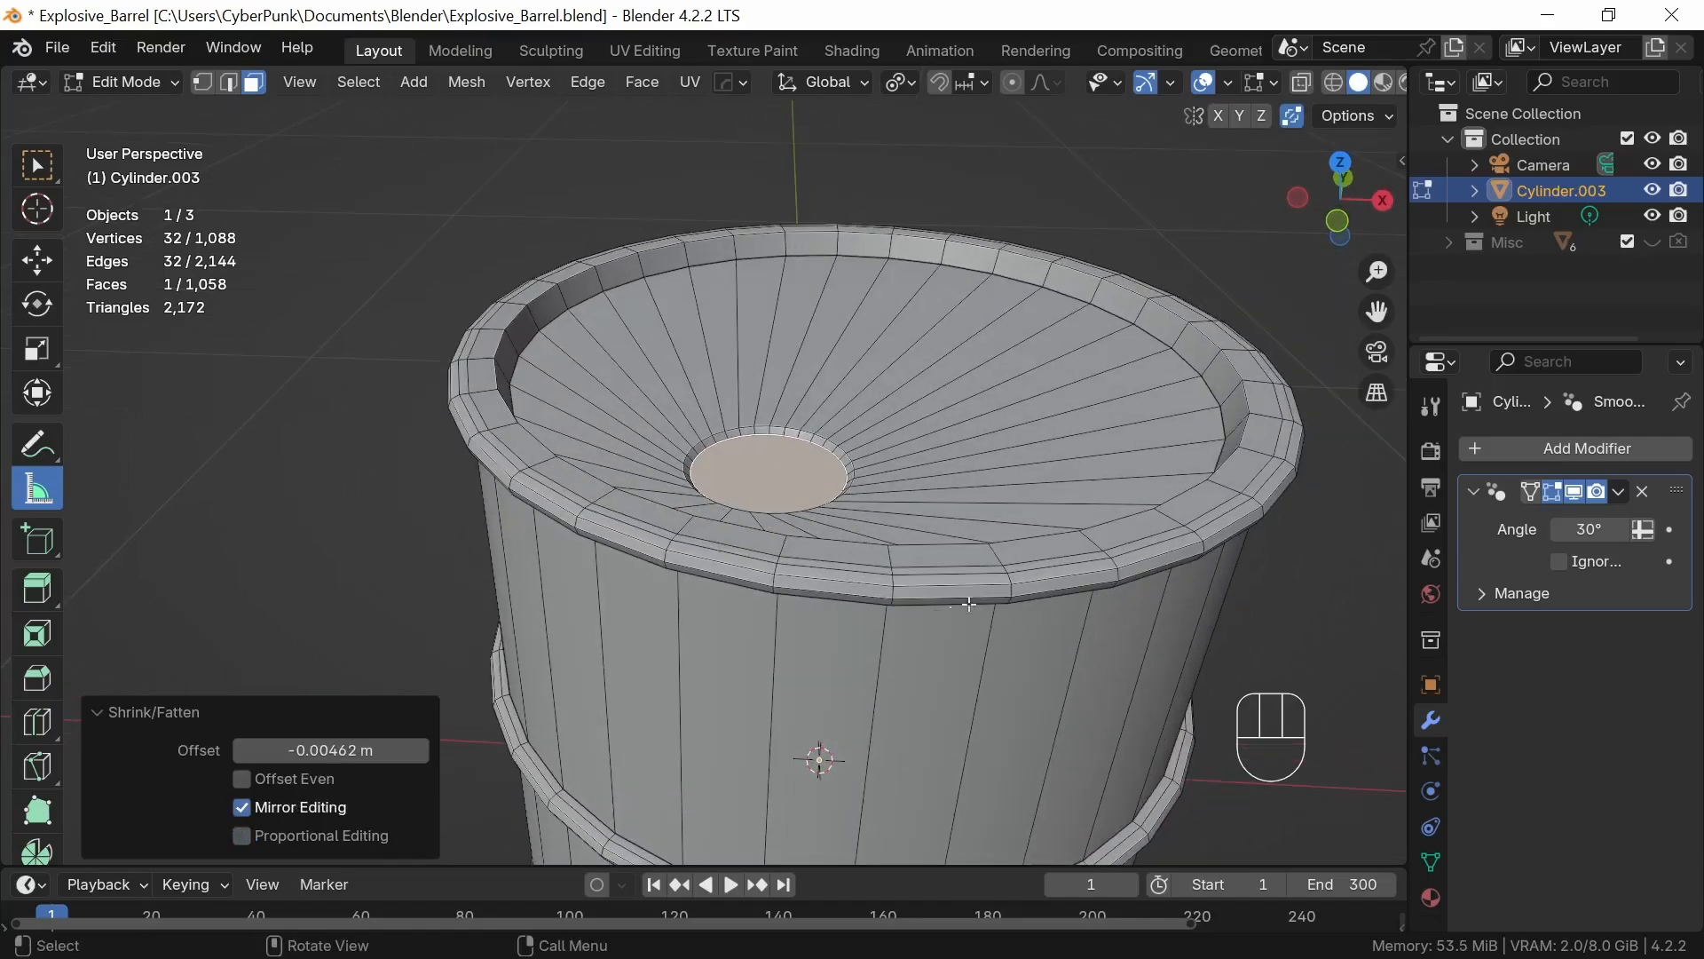
{"action": "key", "text": "e"}
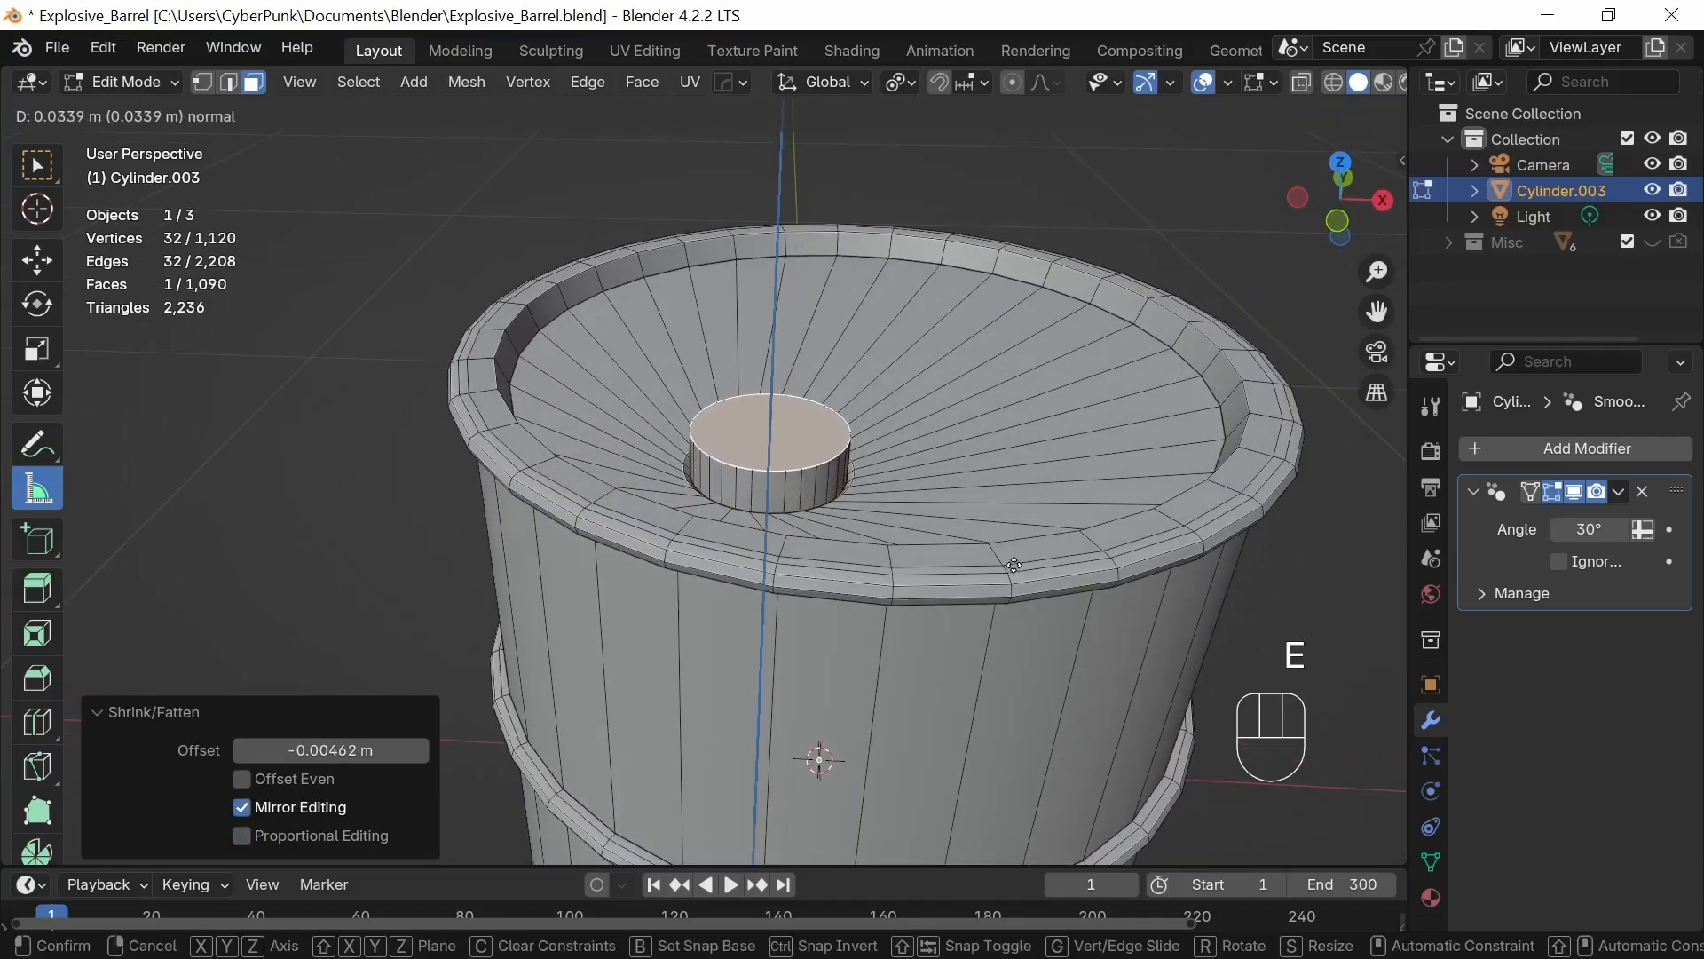
{"action": "left_click", "coordinate": [1011, 568]}
{"action": "middle_click_drag", "start_coordinate": [1049, 586], "coordinate": [1014, 617]}
{"action": "middle_click_drag", "start_coordinate": [951, 570], "coordinate": [872, 577], "text": "ctrl"}
Return to Object Mode and rename the barrel object as metal_barrel
{"action": "key", "text": "Tab"}
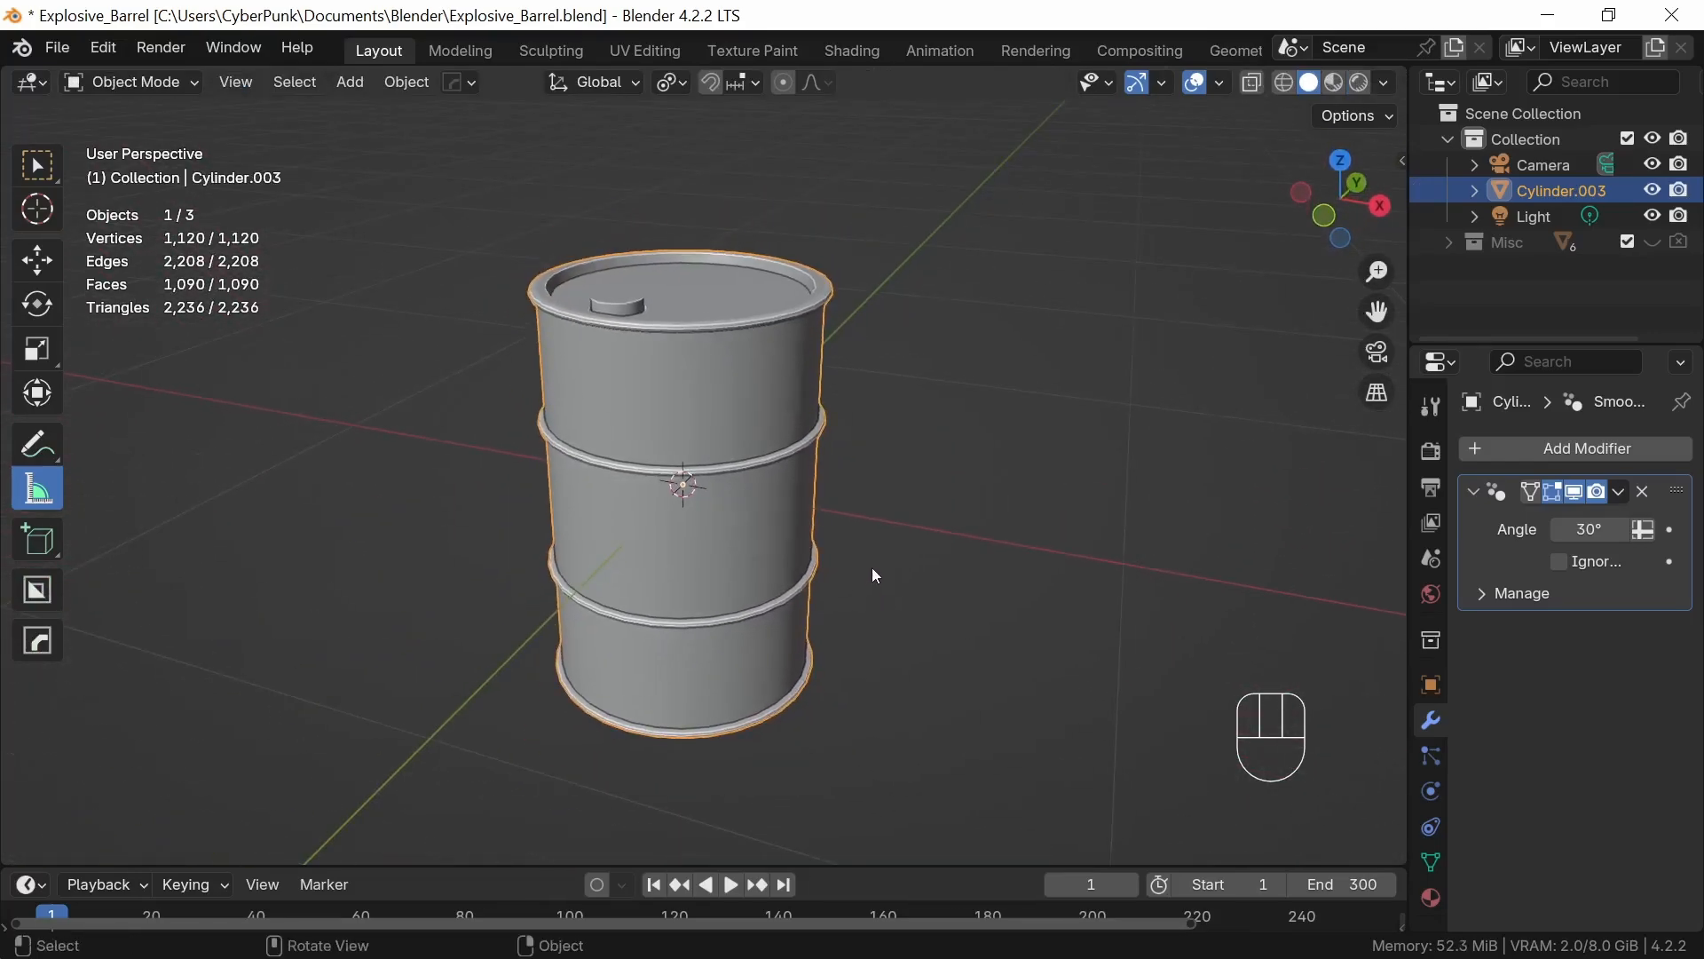
{"action": "key", "text": "F2"}
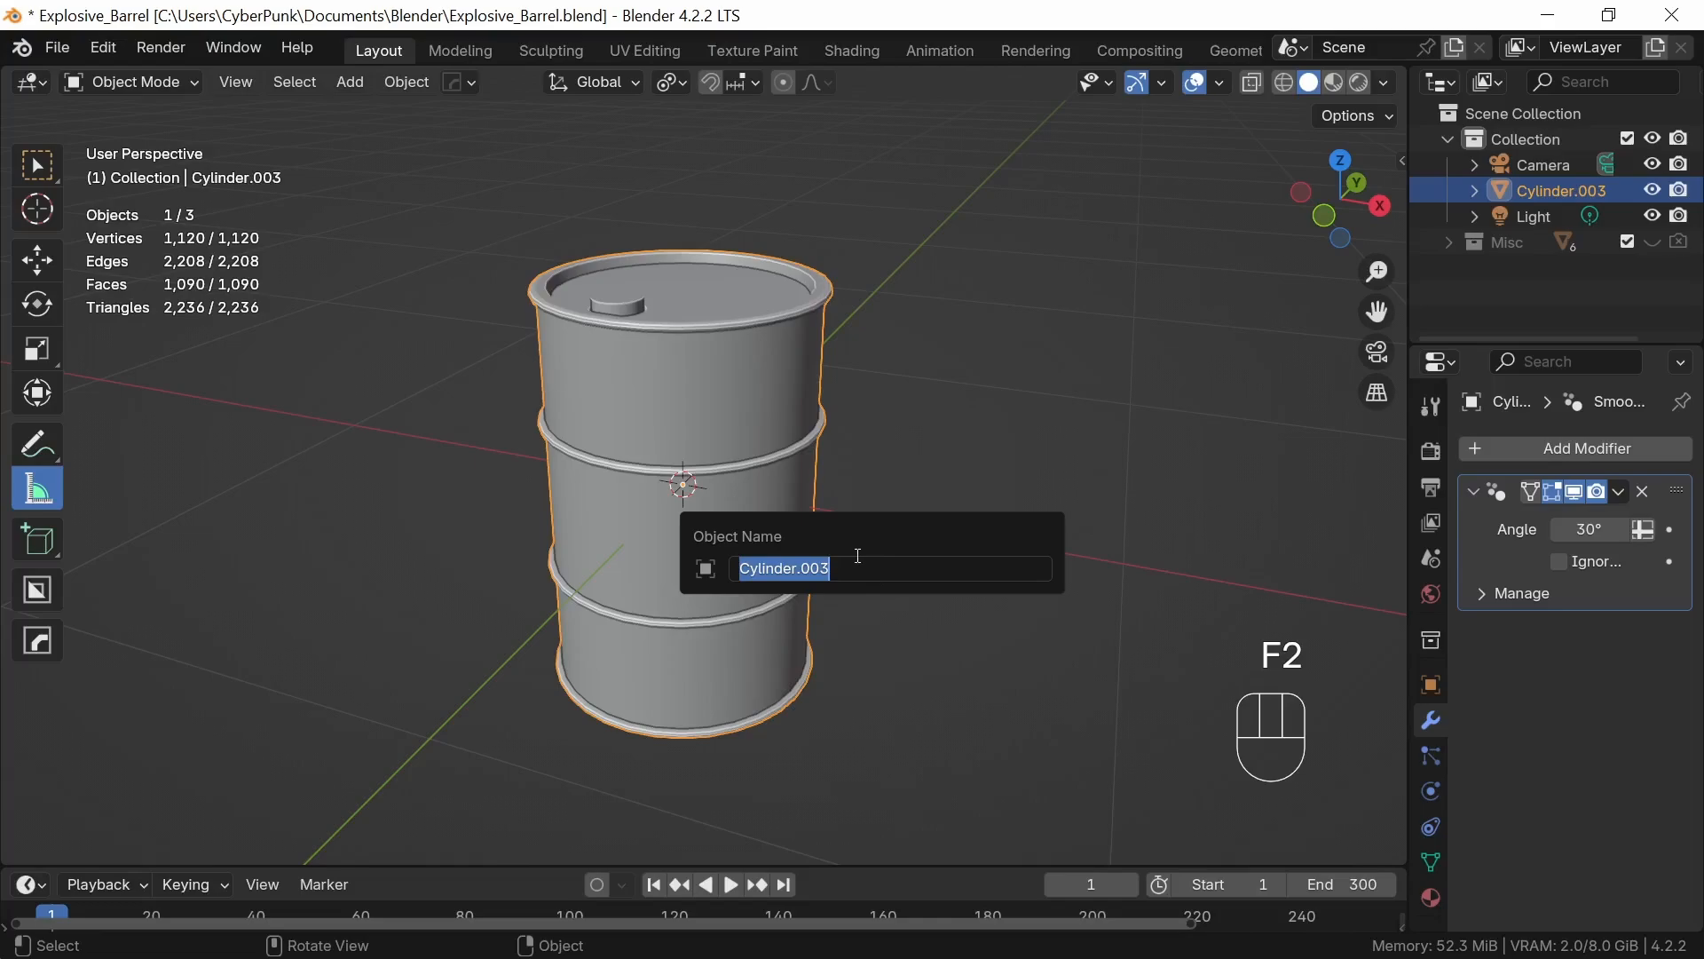
{"action": "type", "text": "metal_barrel"}
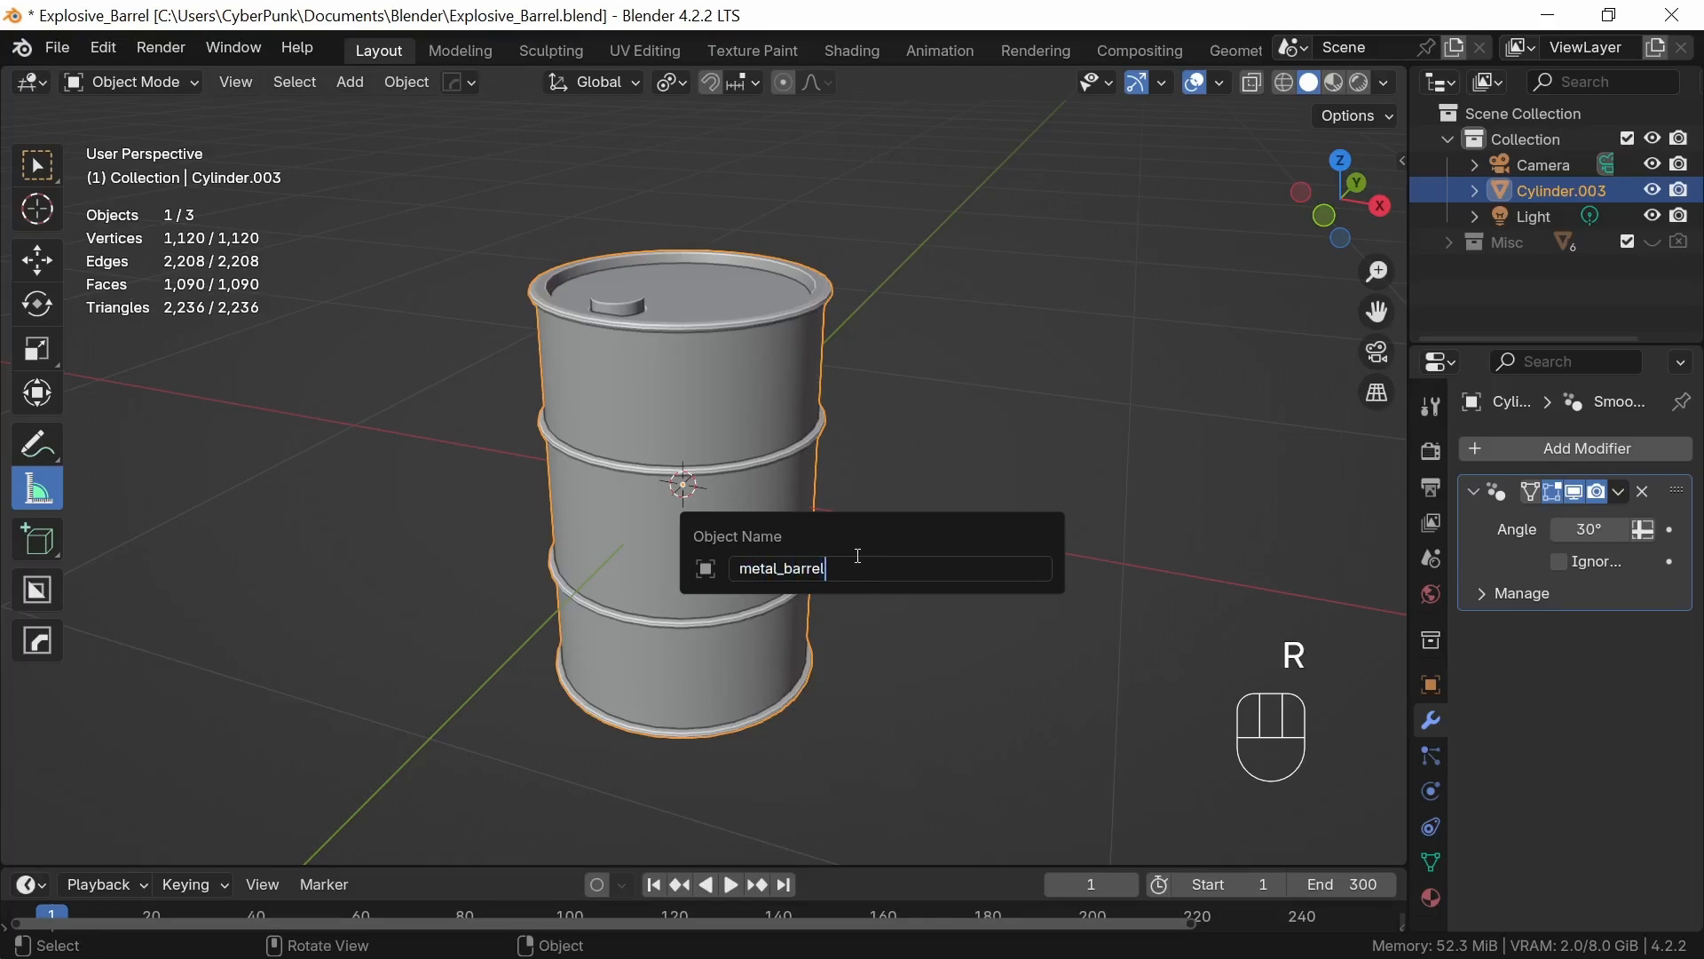
{"action": "key", "text": "Return"}
Append the suffix _low to the barrel object's name, making it metal_barrel_low
{"action": "middle_click_drag", "start_coordinate": [871, 534], "coordinate": [836, 606]}
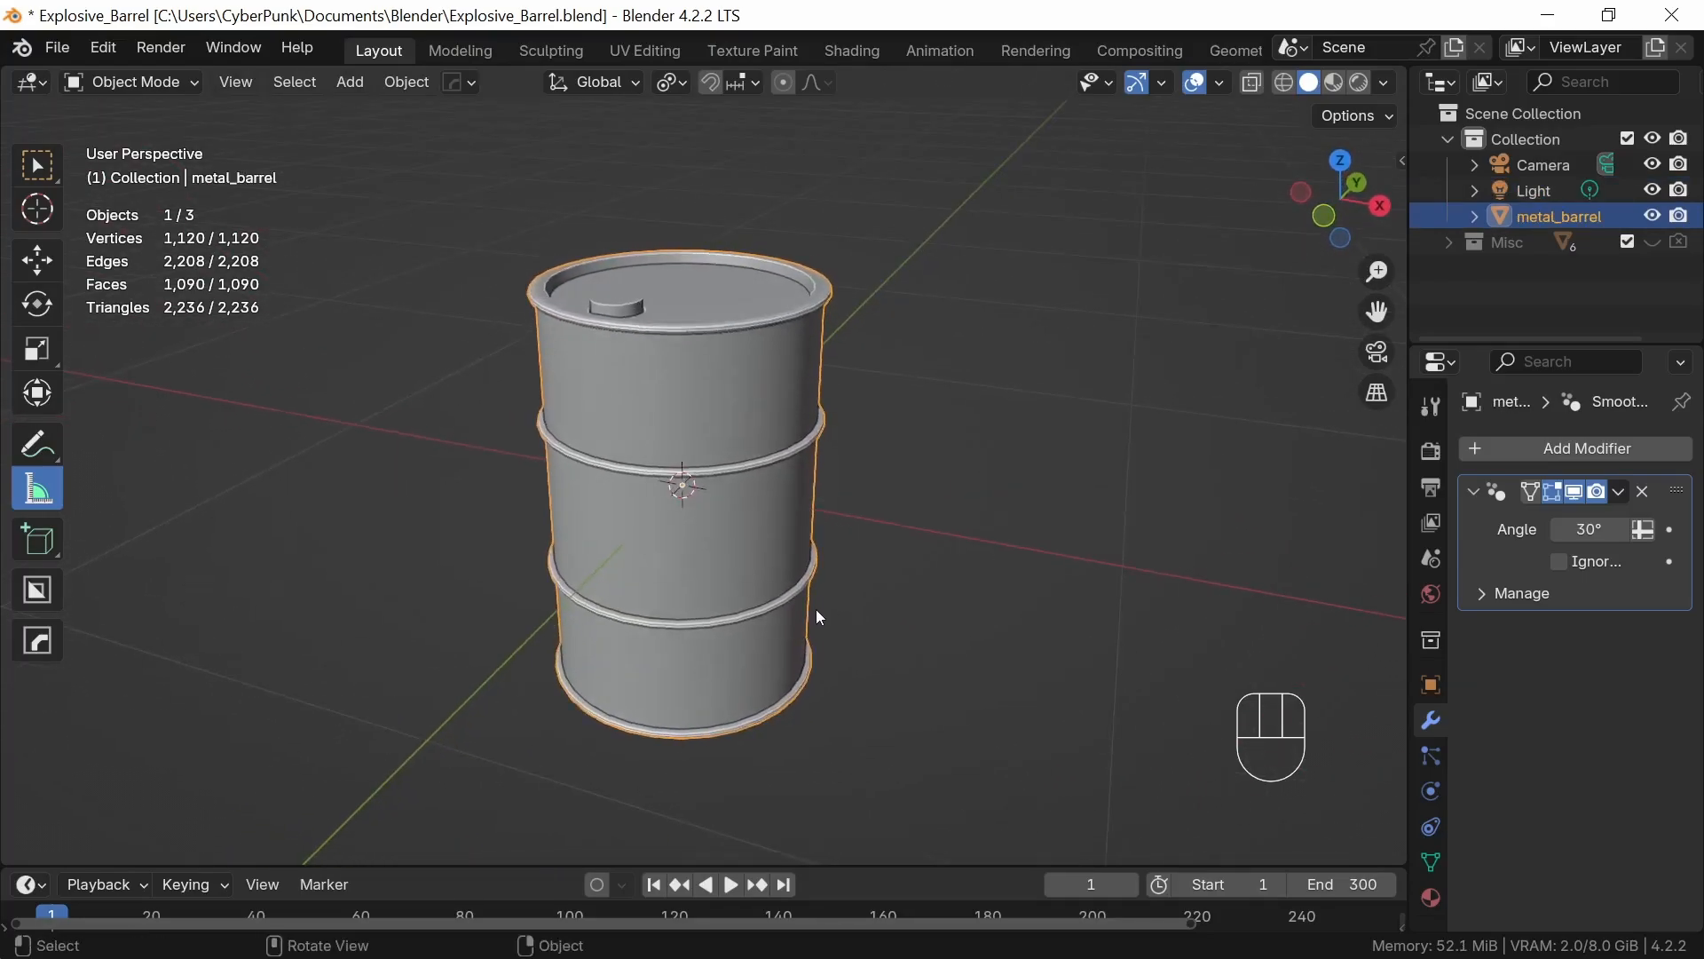
{"action": "key", "text": "F2"}
{"action": "key", "text": "End"}
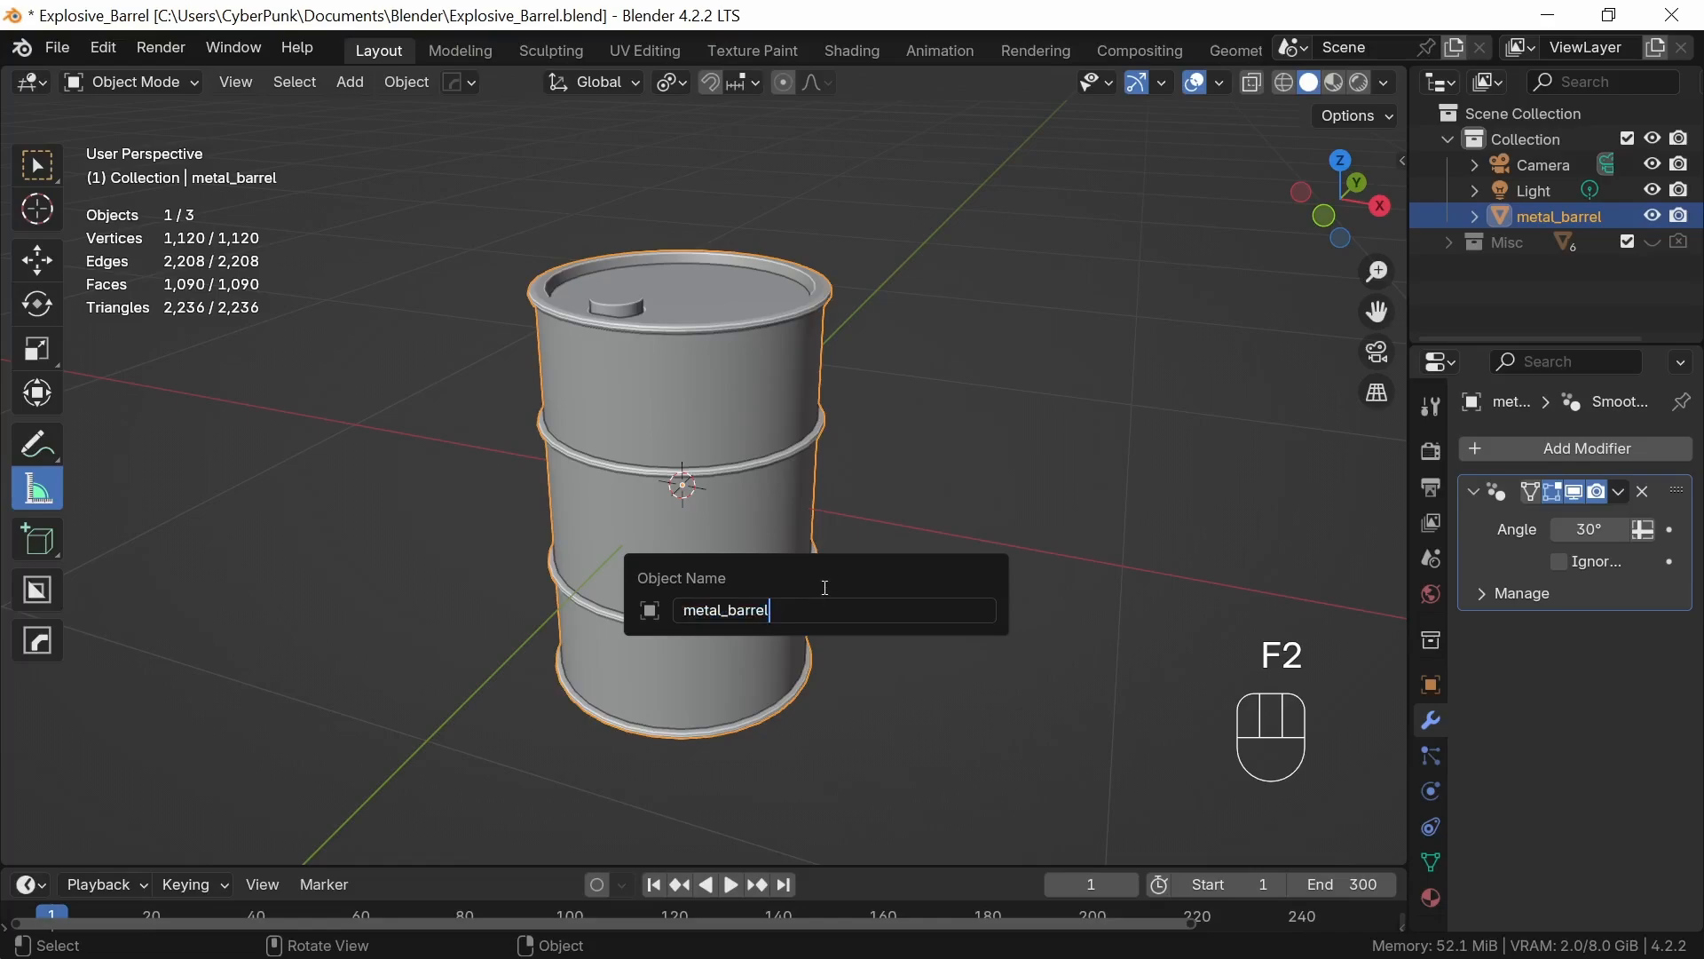
{"action": "type", "text": "_low"}
{"action": "key", "text": "Return"}
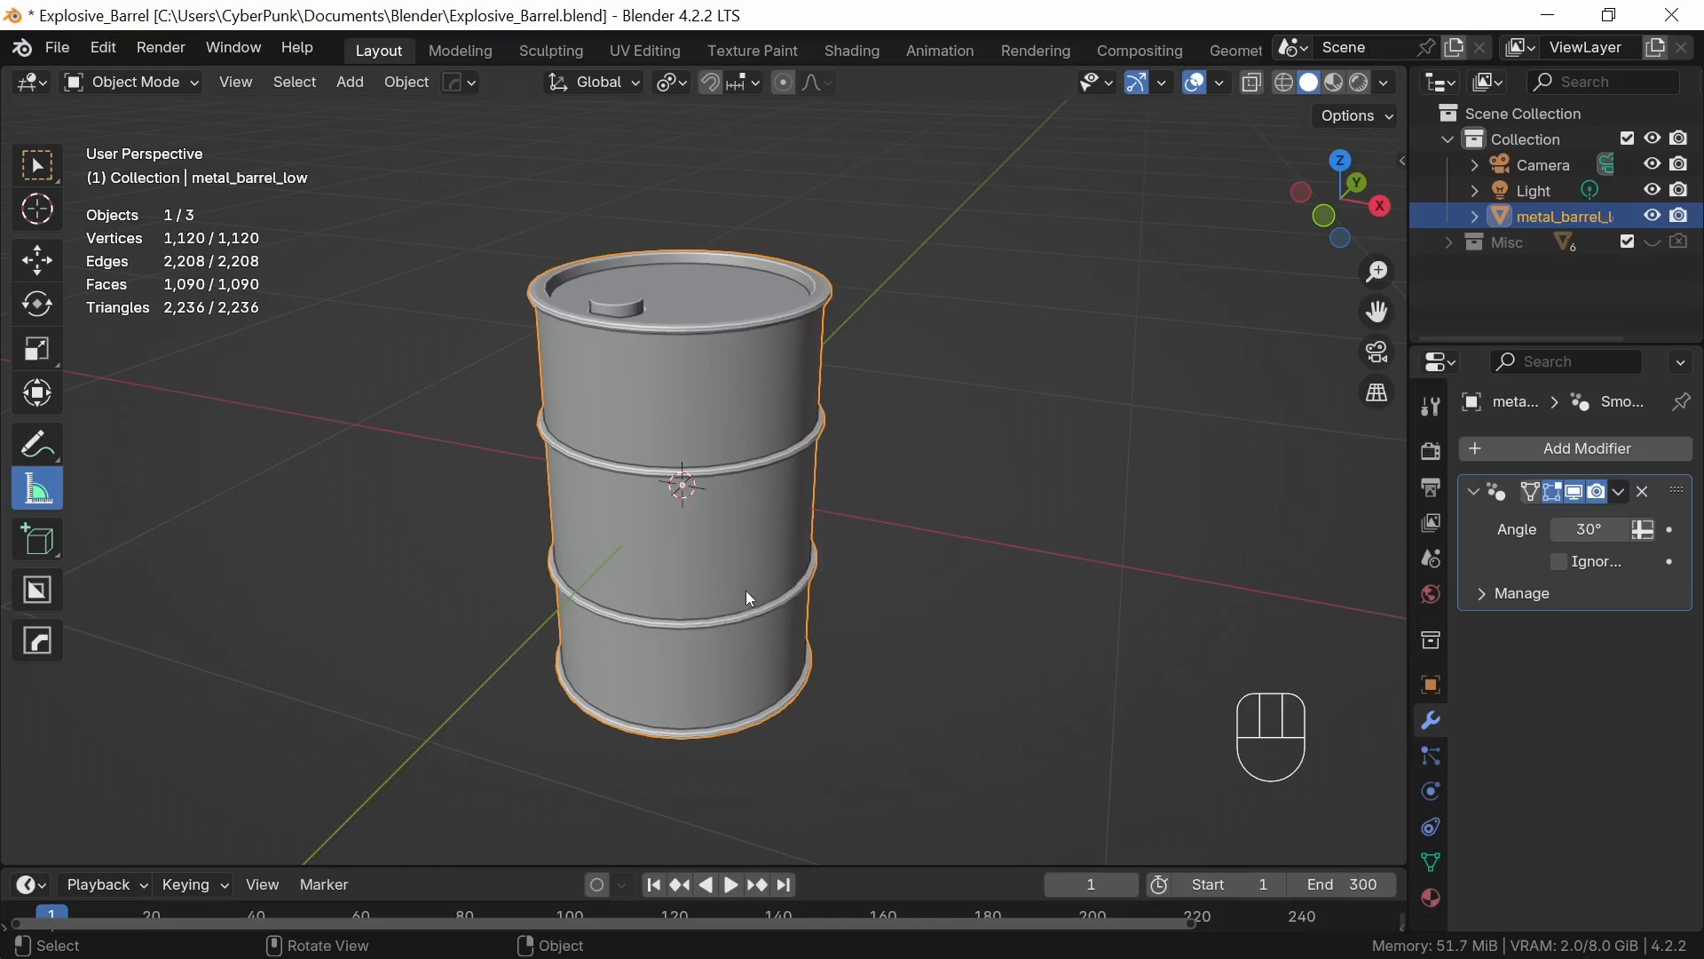
Duplicate the low-poly barrel in place and rename the copy as metal_barrel_high
{"action": "key", "text": "shift+d"}
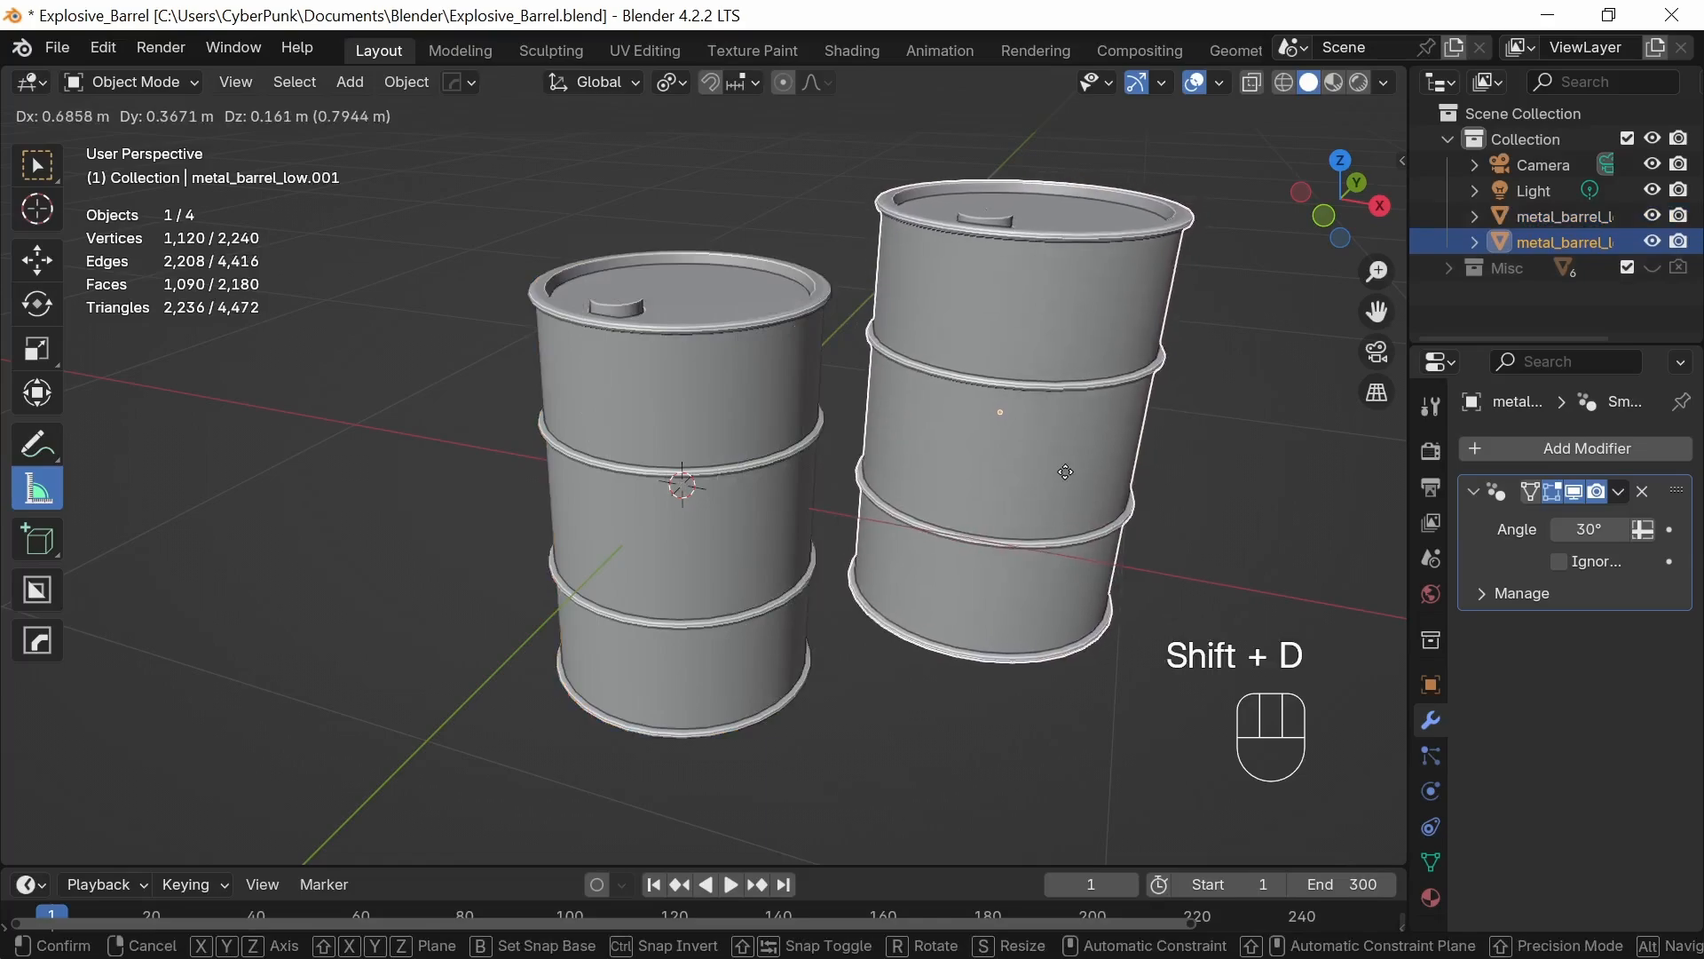
{"action": "right_click", "coordinate": [1065, 493]}
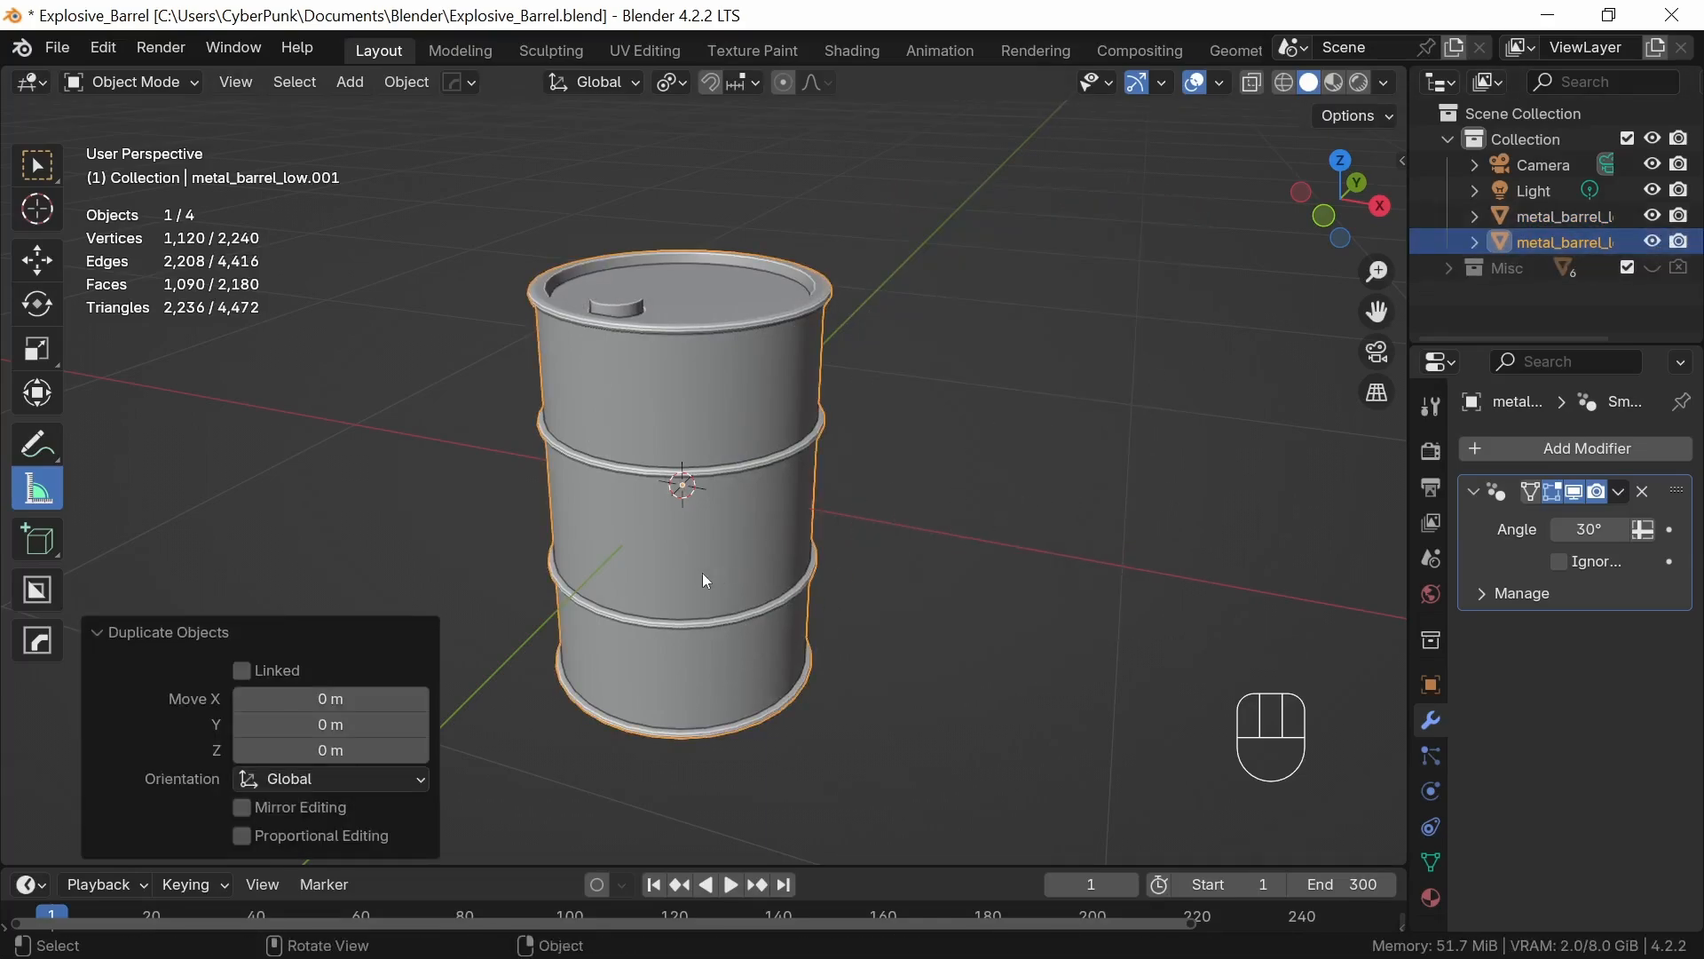
{"action": "key", "text": "F2"}
{"action": "left_click", "coordinate": [783, 561]}
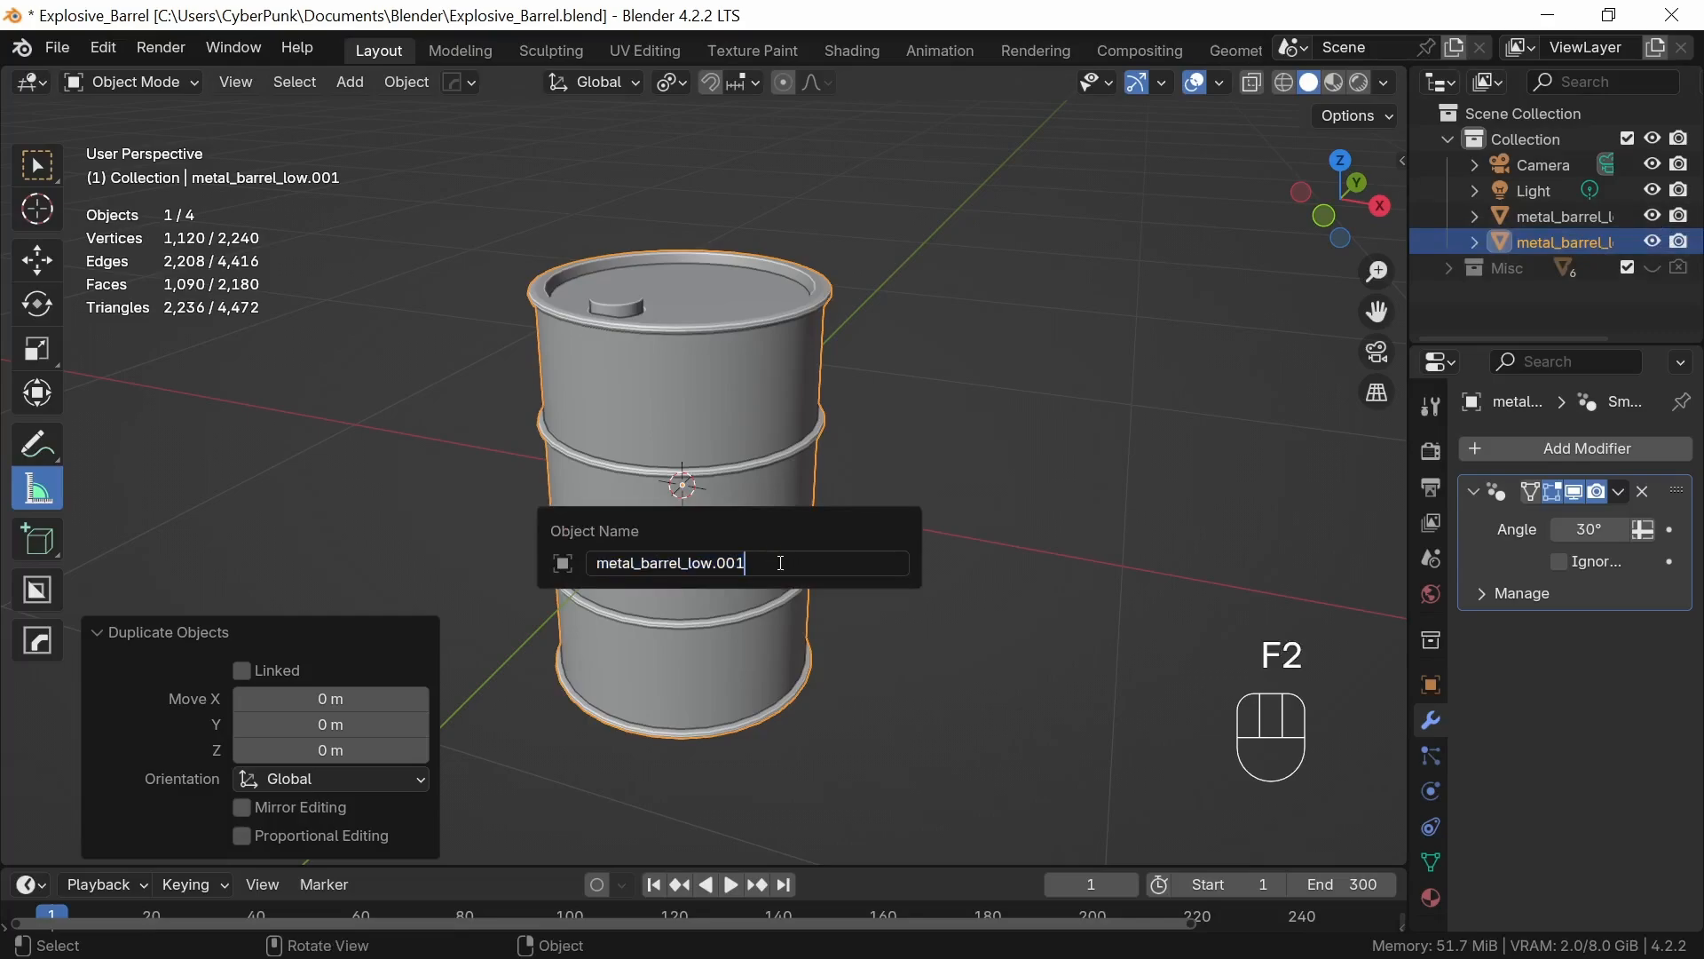
{"action": "key", "text": "BackSpace"}
{"action": "key", "text": "BackSpace"}
{"action": "key", "text": "BackSpace"}
{"action": "key", "text": "BackSpace"}
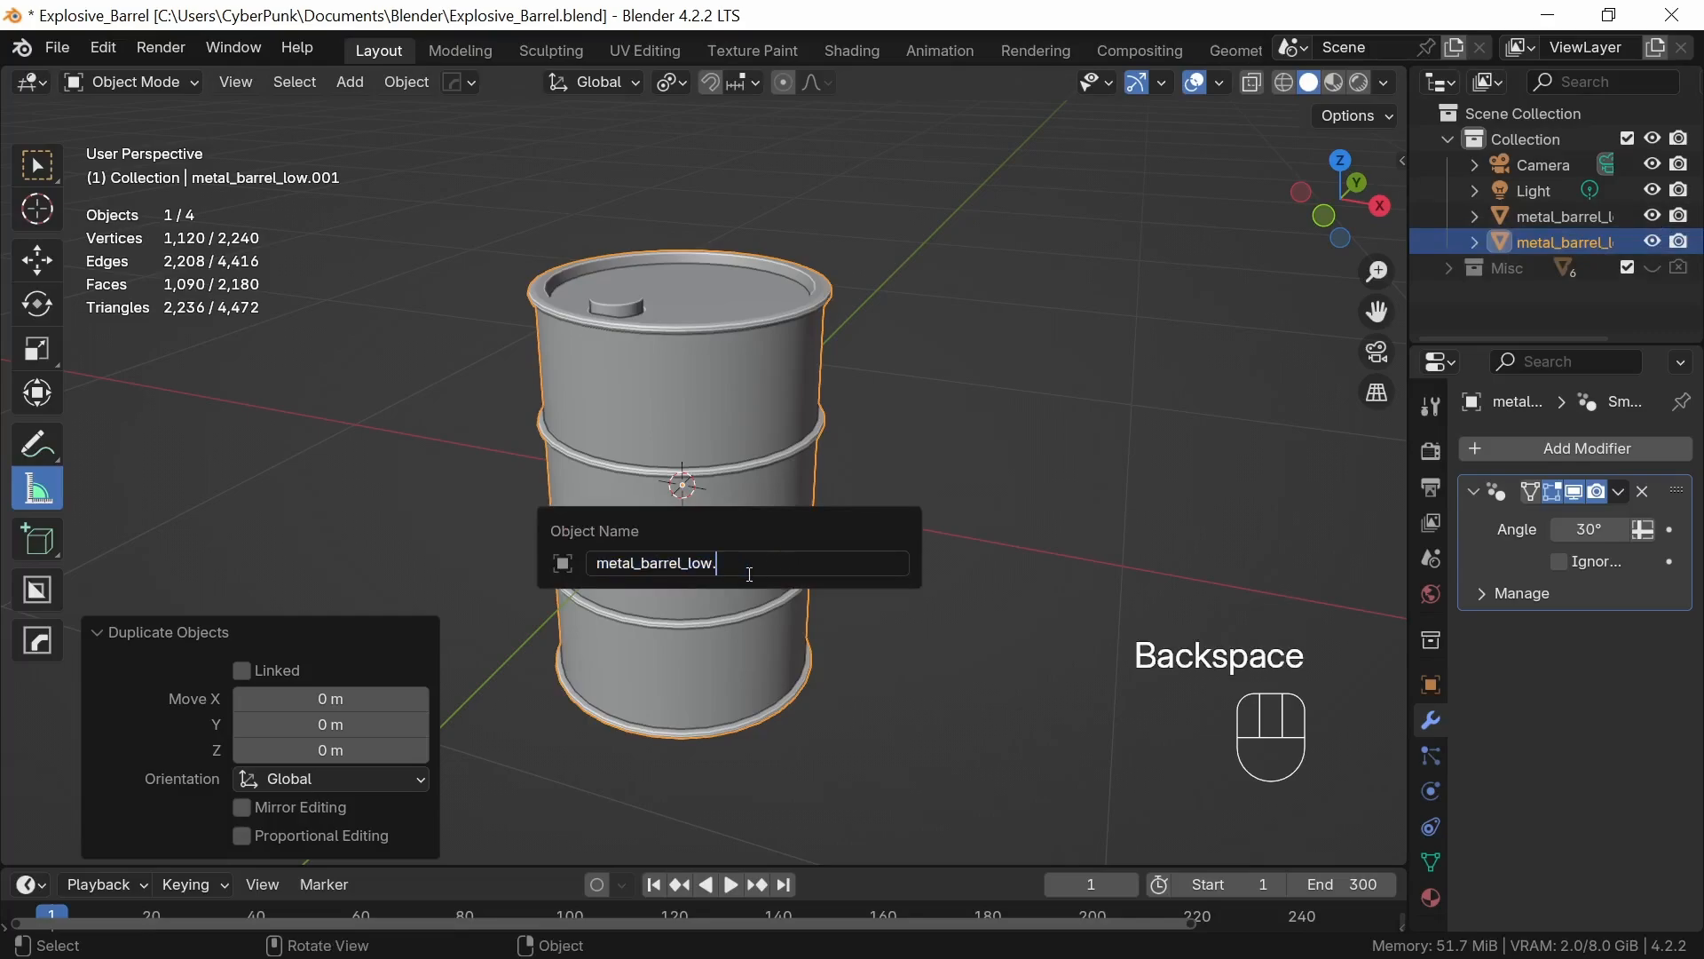
{"action": "type", "text": "high"}
{"action": "key", "text": "Return"}
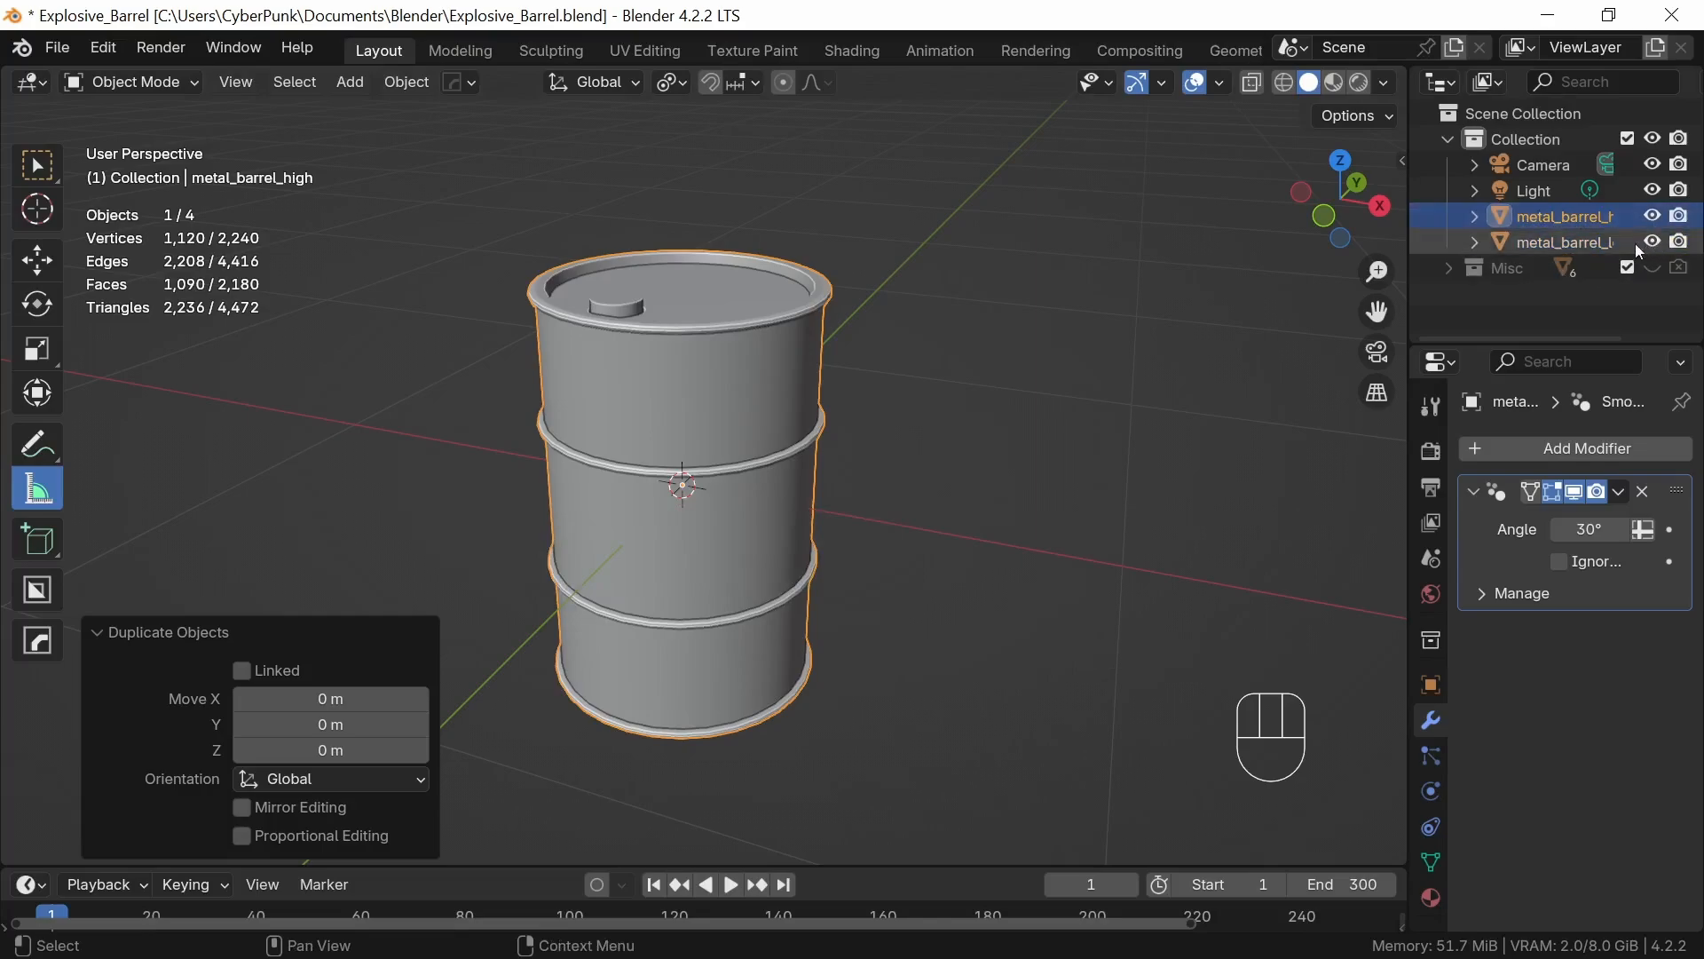
Widen the outliner to show full object names and hide metal_barrel_low in the viewport
{"action": "left_click_drag", "start_coordinate": [1409, 287], "coordinate": [1329, 286]}
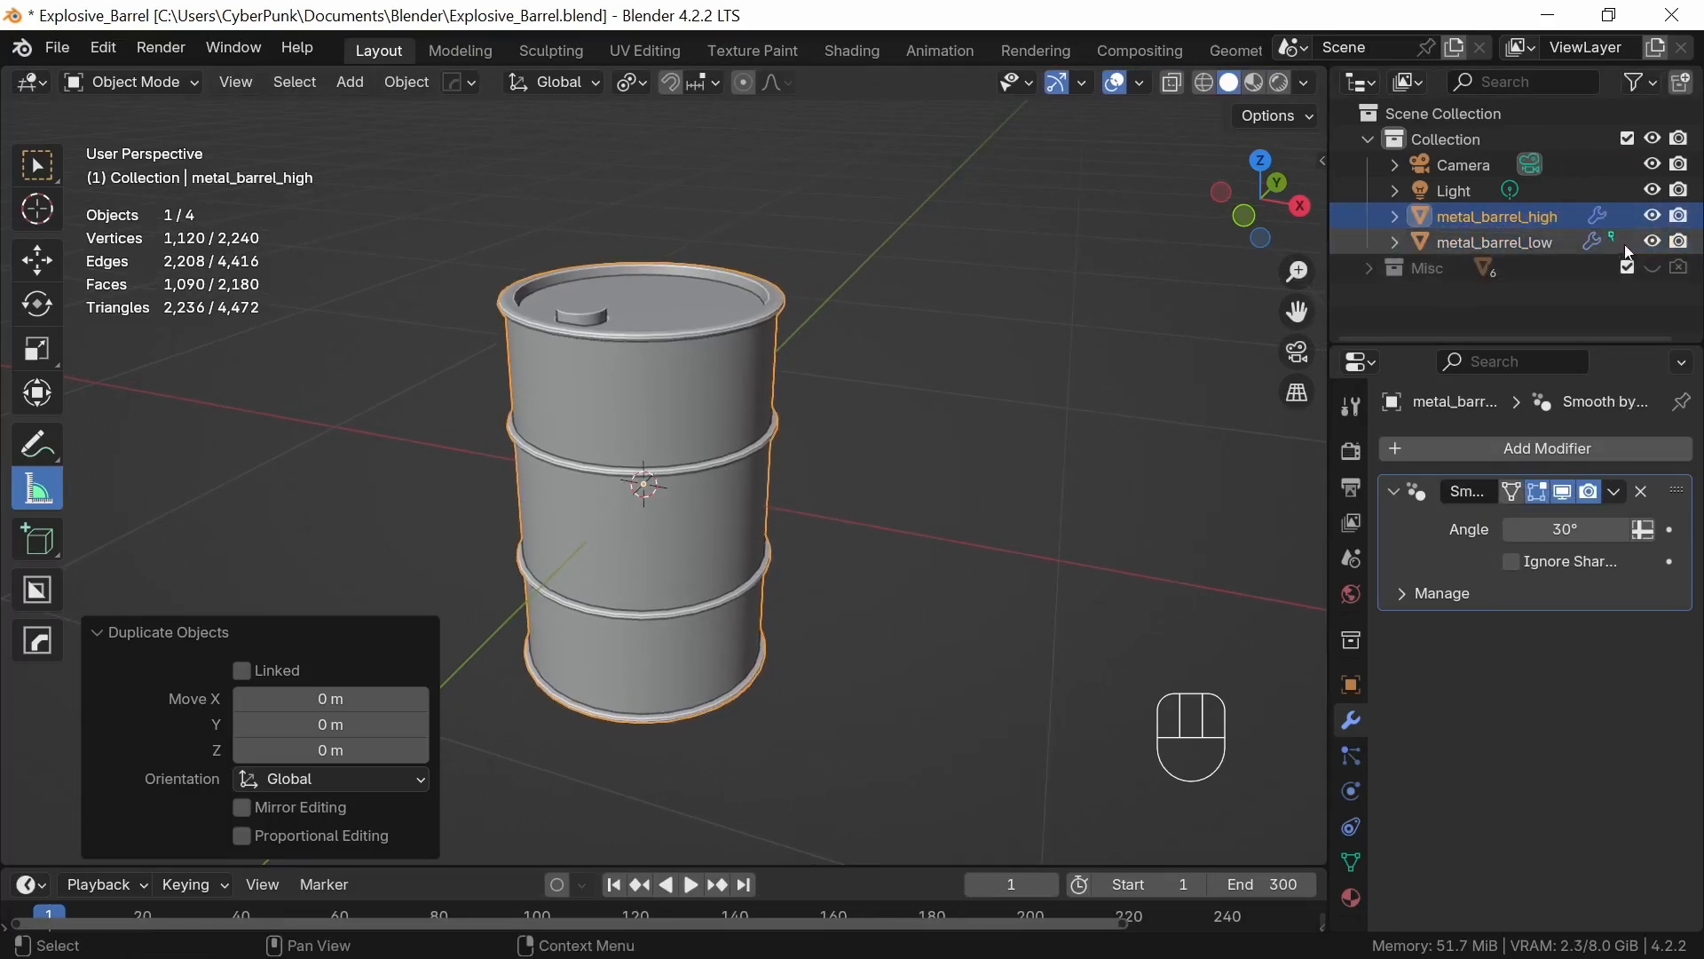
{"action": "left_click", "coordinate": [1653, 241]}
{"action": "mouse_move", "coordinate": [726, 582]}
{"action": "middle_mouse_down"}
{"action": "mouse_move", "coordinate": [770, 631]}
{"action": "mouse_move", "coordinate": [768, 691]}
{"action": "mouse_move", "coordinate": [754, 584]}
{"action": "middle_mouse_up"}
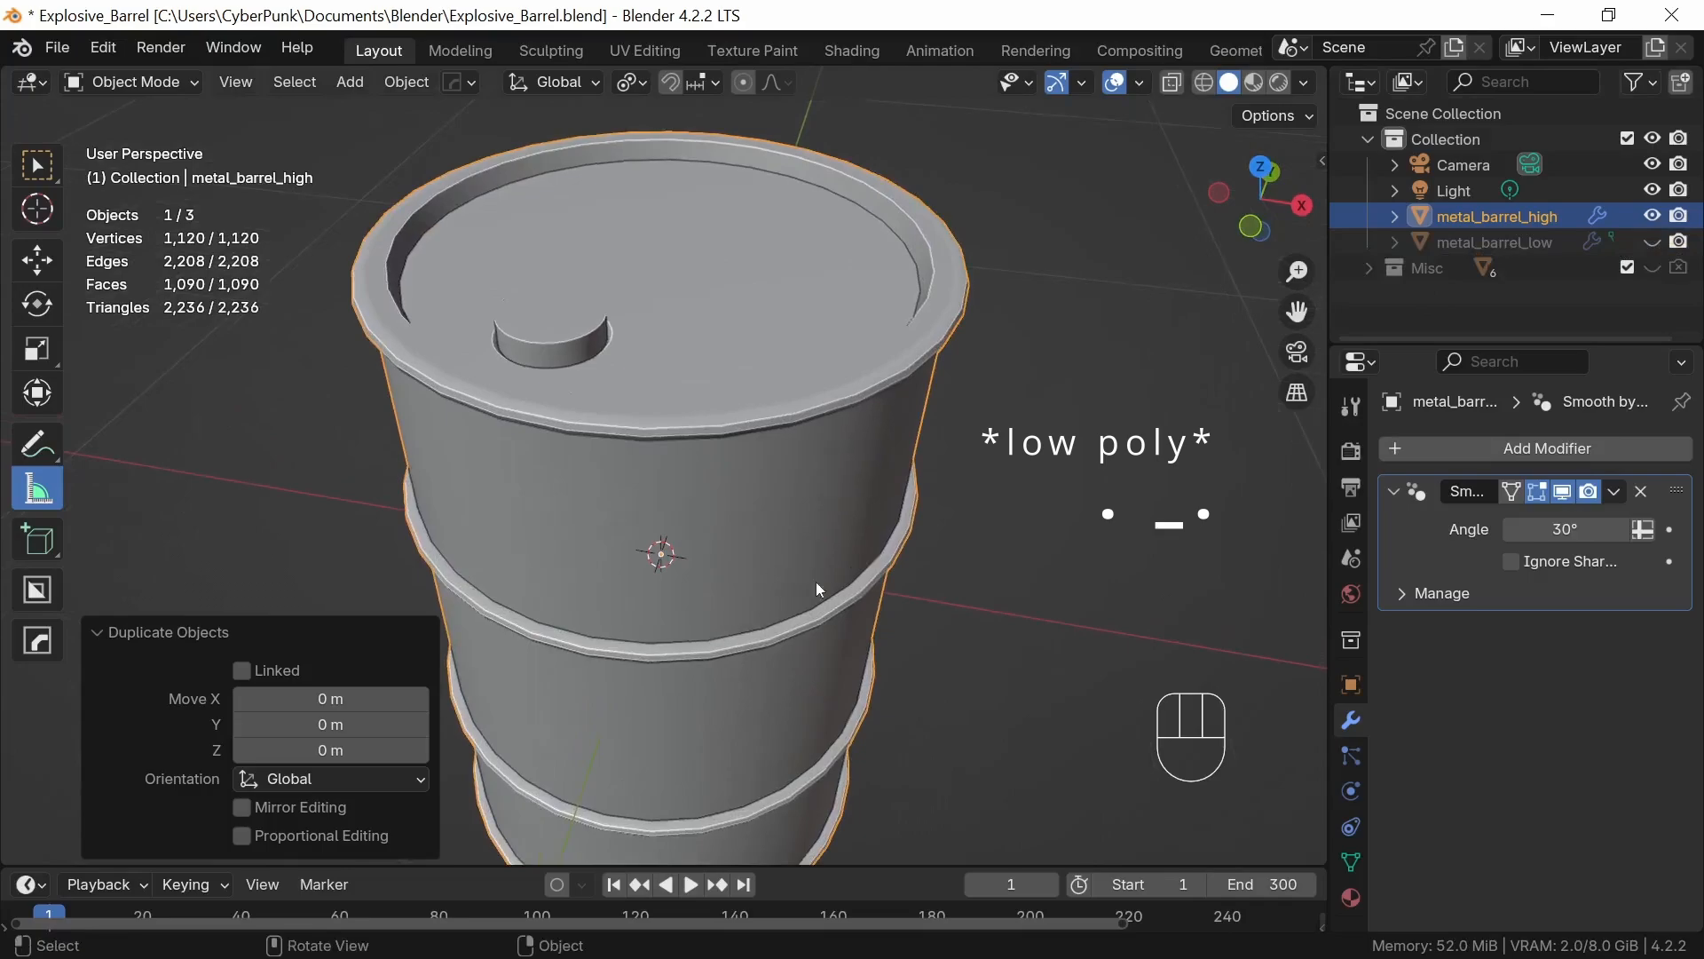
Add a Subdivision Surface modifier to metal_barrel_high
{"action": "left_click", "coordinate": [1548, 447]}
{"action": "mouse_move", "coordinate": [1493, 391]}
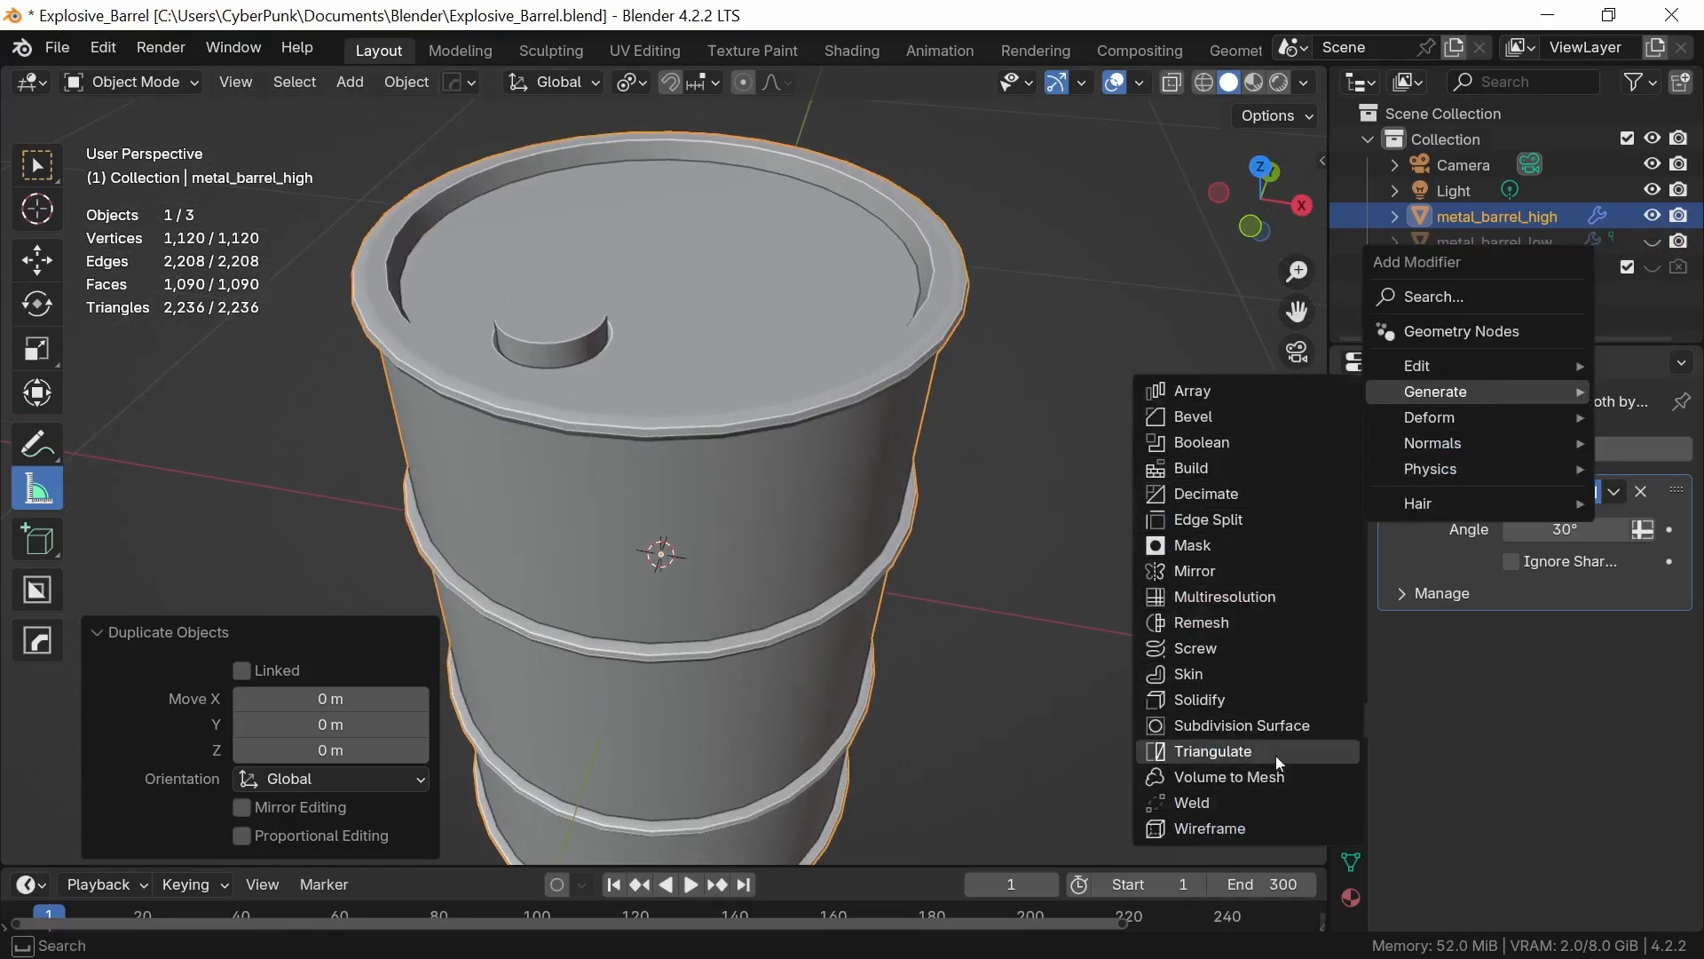
{"action": "left_click", "coordinate": [1276, 725]}
{"action": "middle_click_drag", "start_coordinate": [824, 567], "coordinate": [832, 595], "text": "ctrl"}
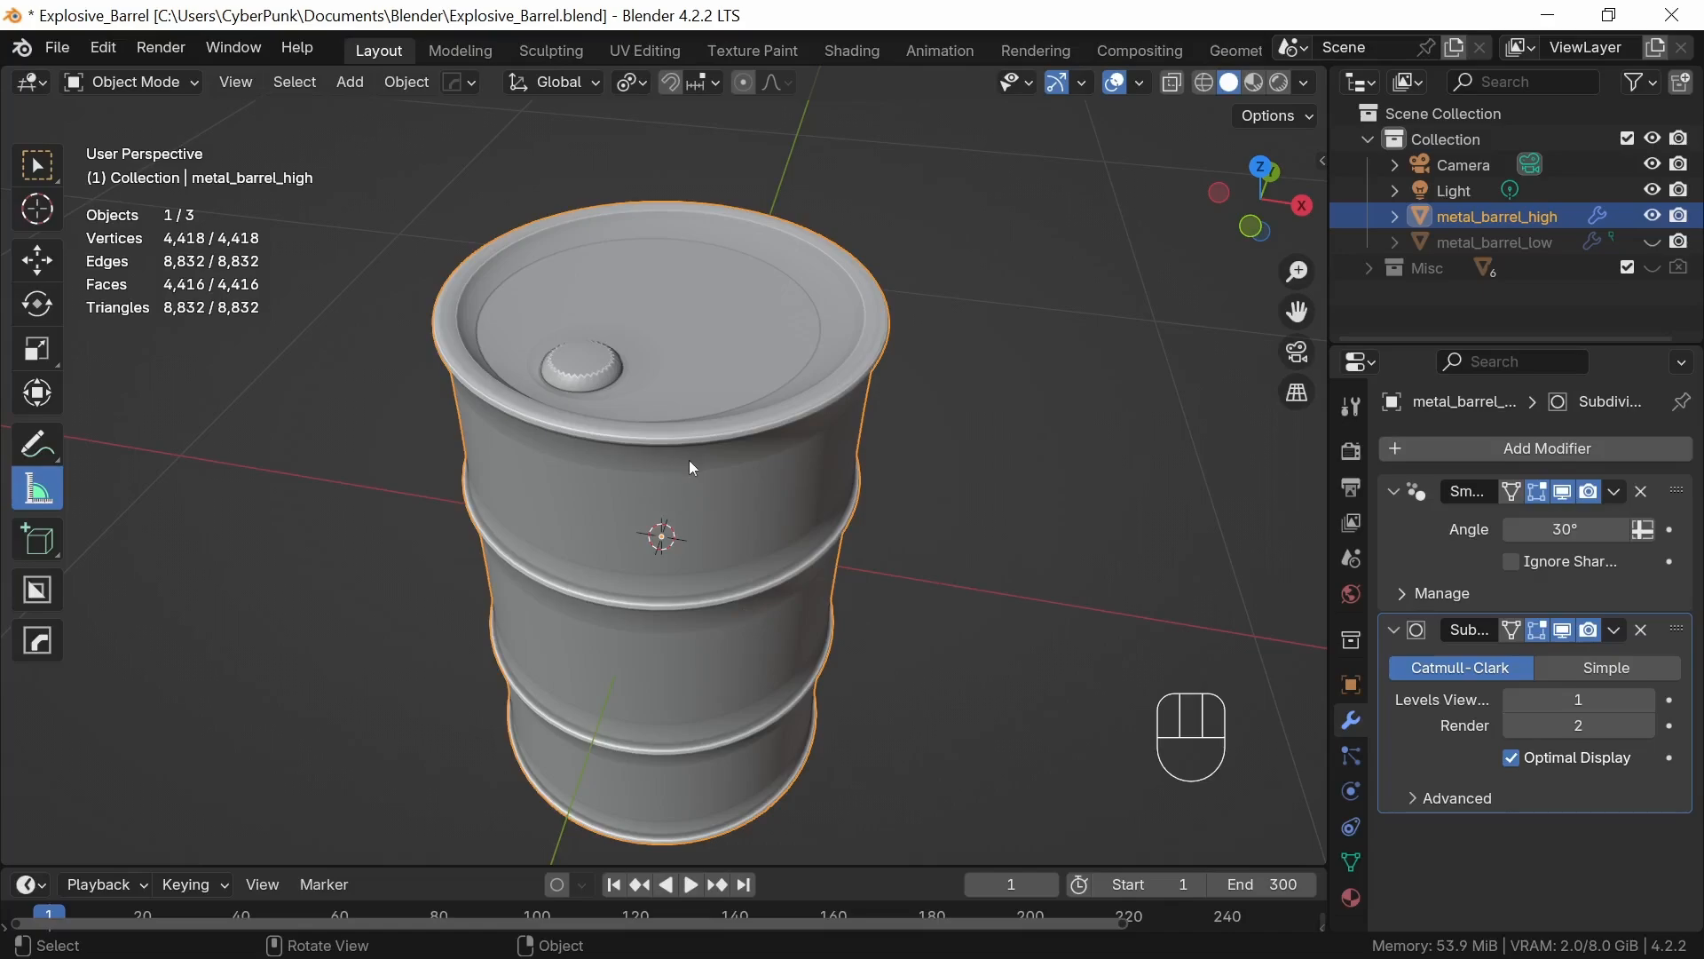
Bevel the top edge loop of the bung cap on metal_barrel_high about 0.0027 m wide with two segments and shape 1.000
{"action": "key", "text": "Tab"}
{"action": "middle_click_drag", "start_coordinate": [609, 498], "coordinate": [1008, 415], "text": "shift"}
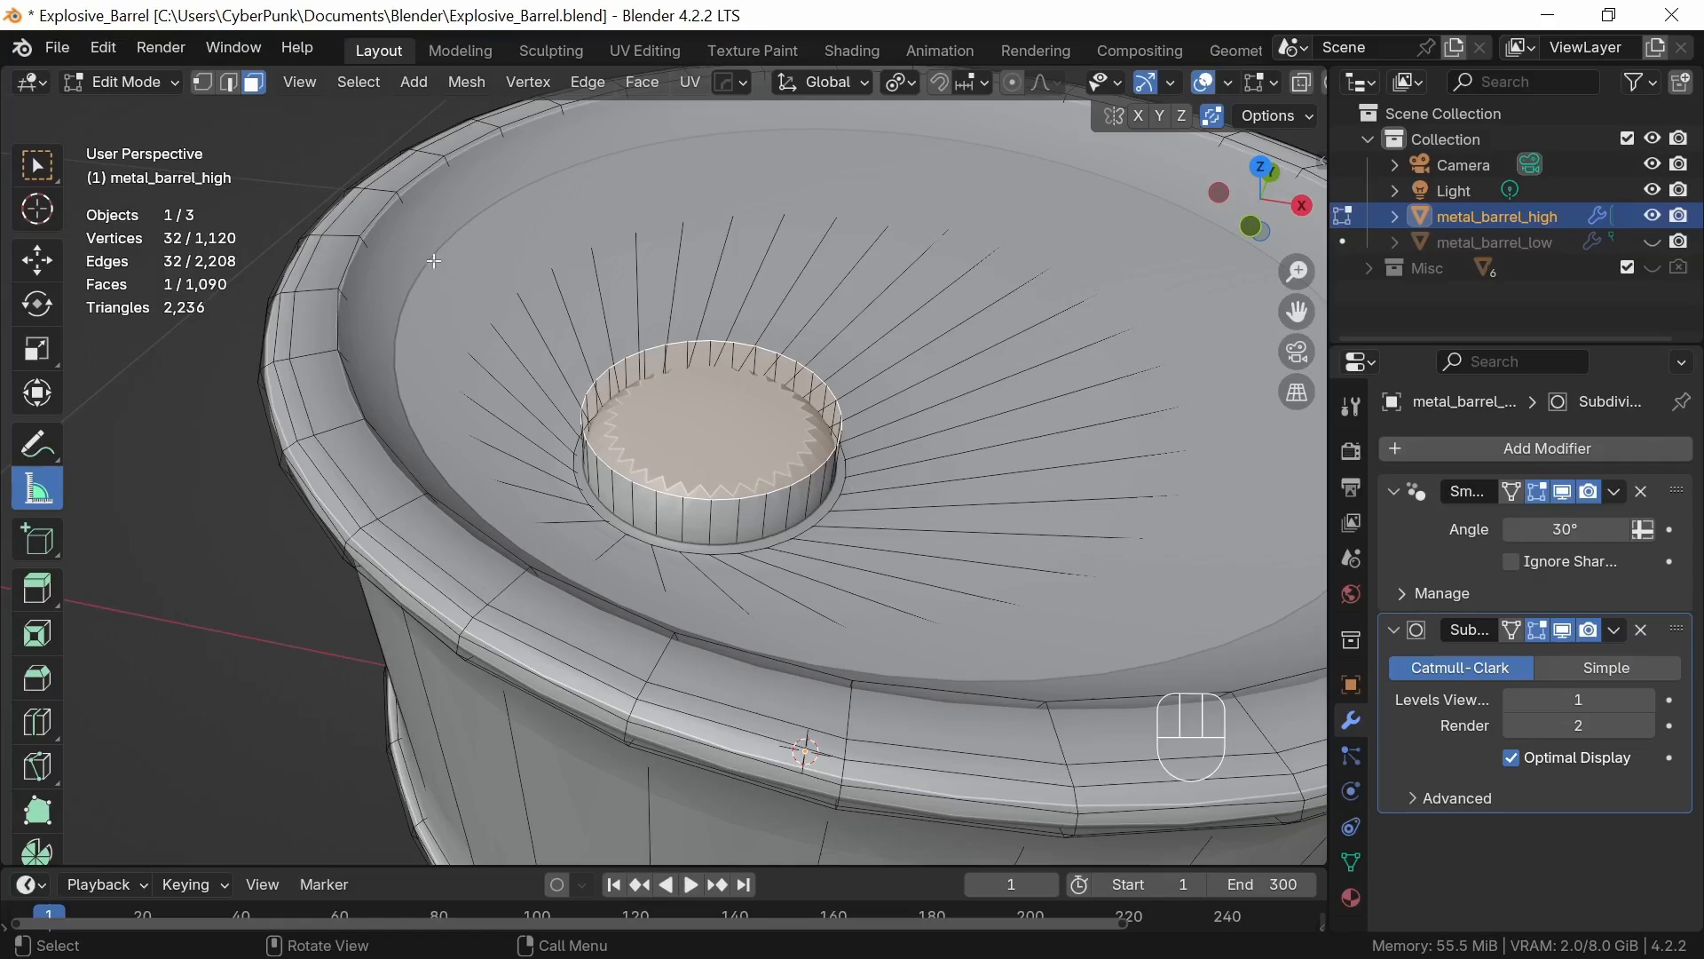
{"action": "left_click", "coordinate": [229, 82]}
{"action": "left_click", "coordinate": [709, 500], "text": "alt"}
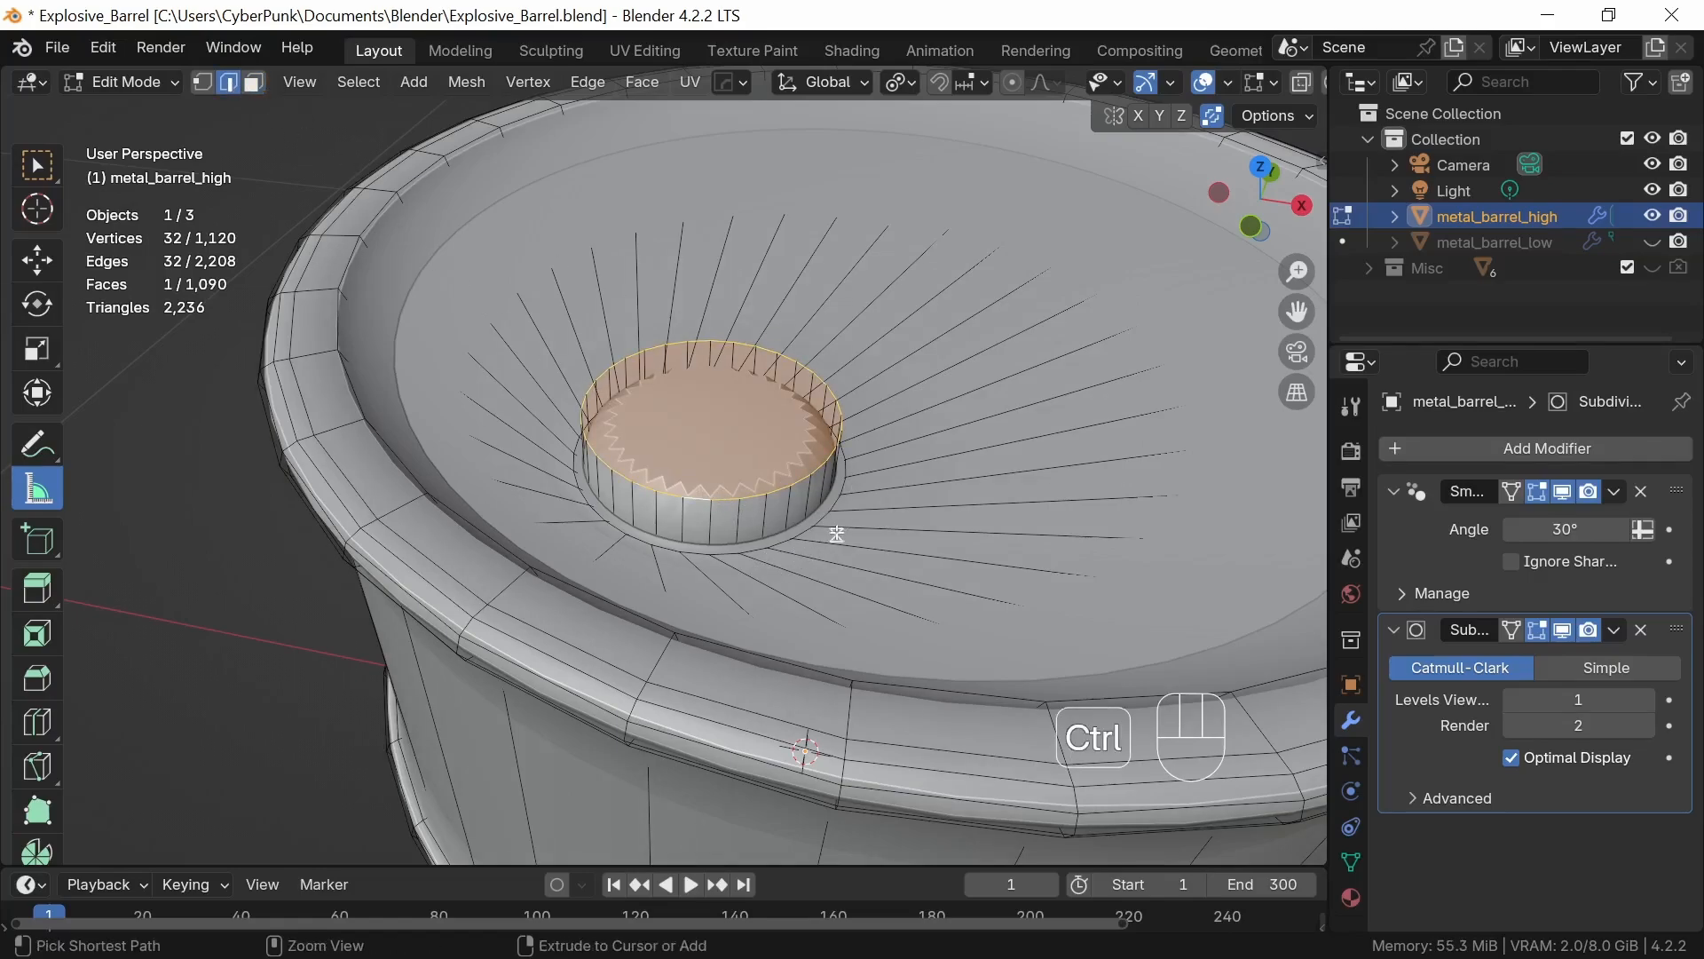
{"action": "key", "text": "ctrl+b"}
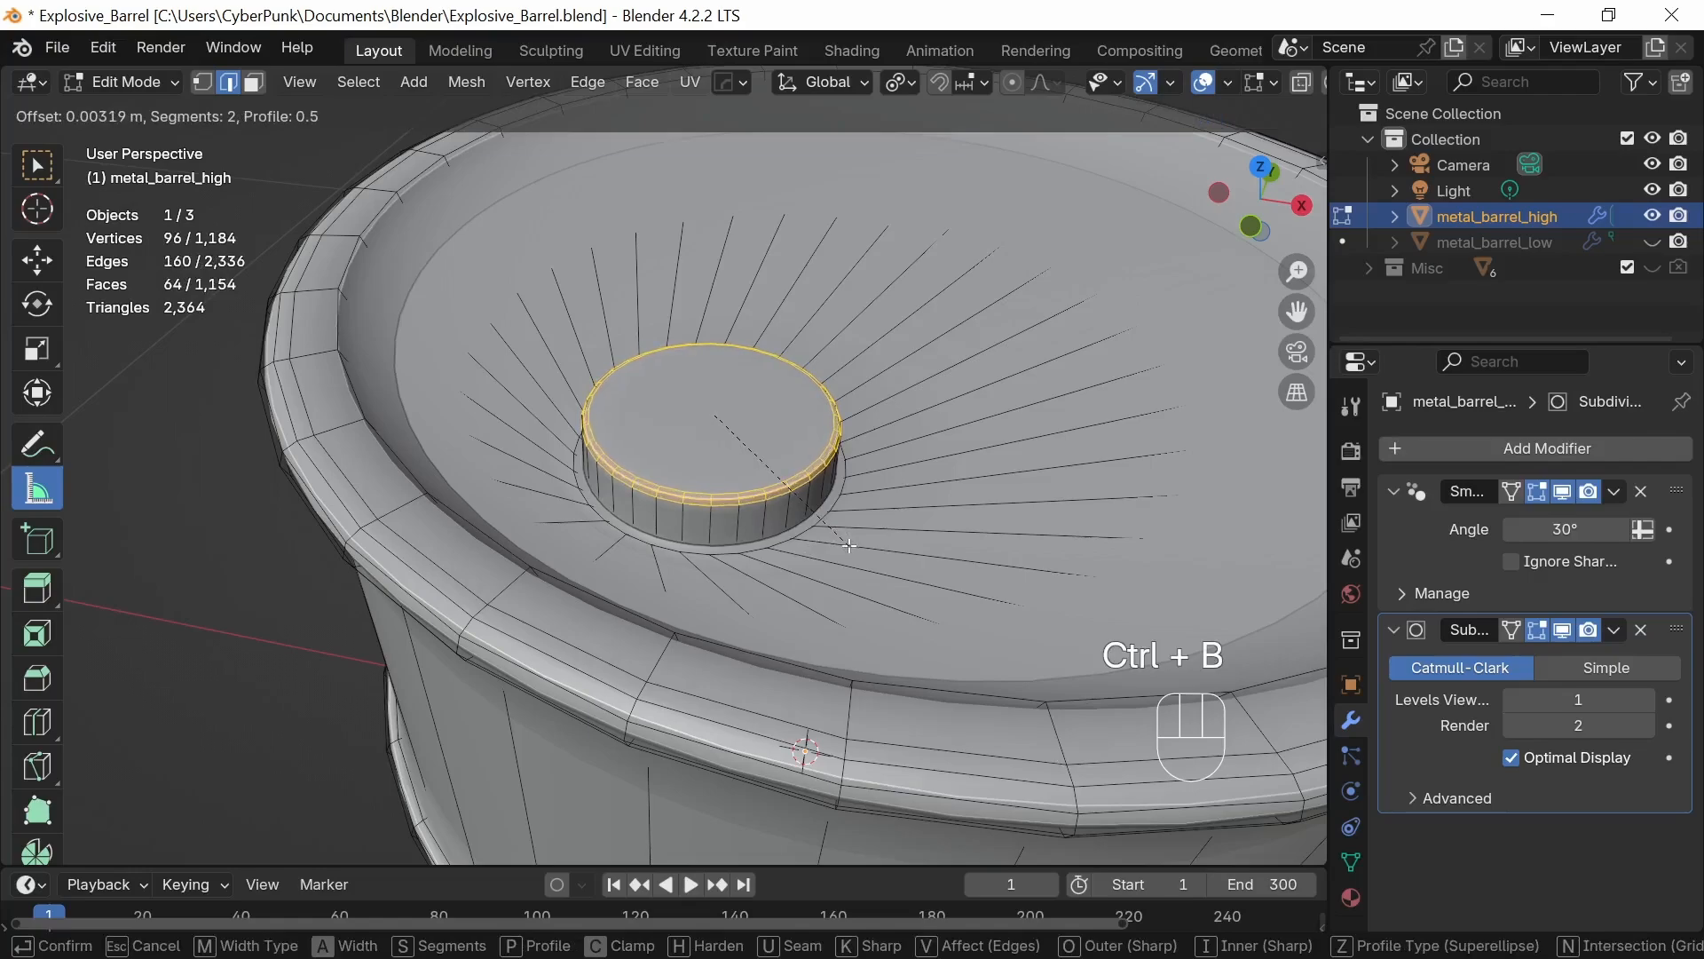
{"action": "key", "text": "shift"}
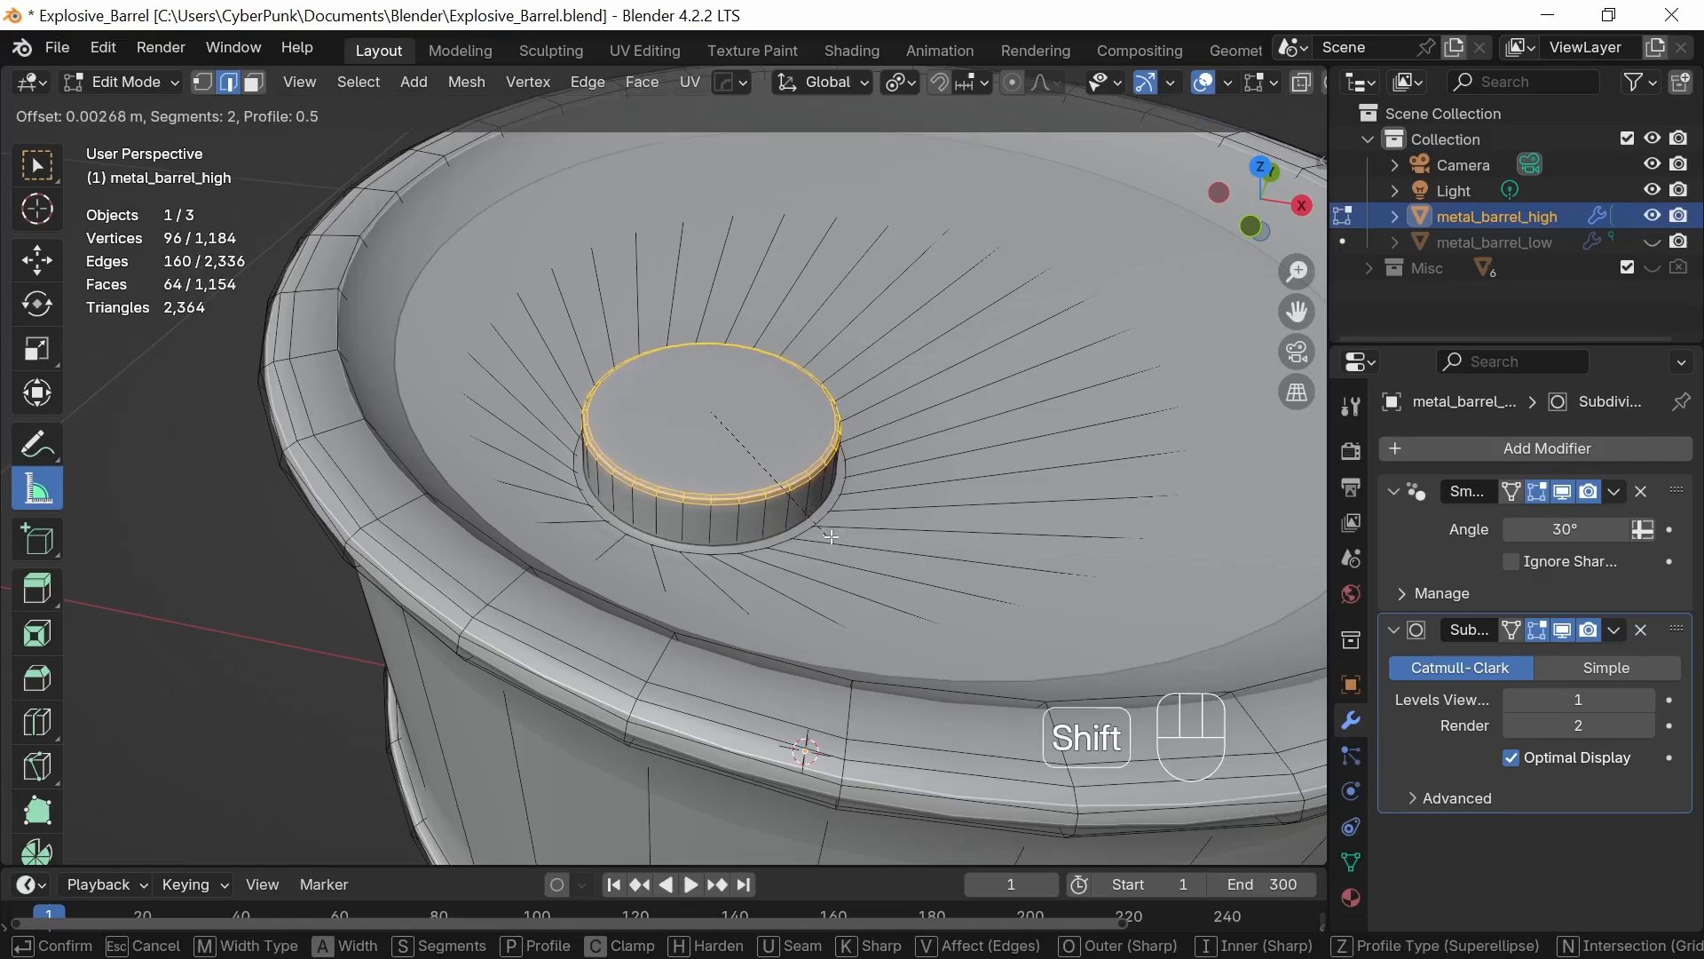
{"action": "left_click", "coordinate": [828, 535]}
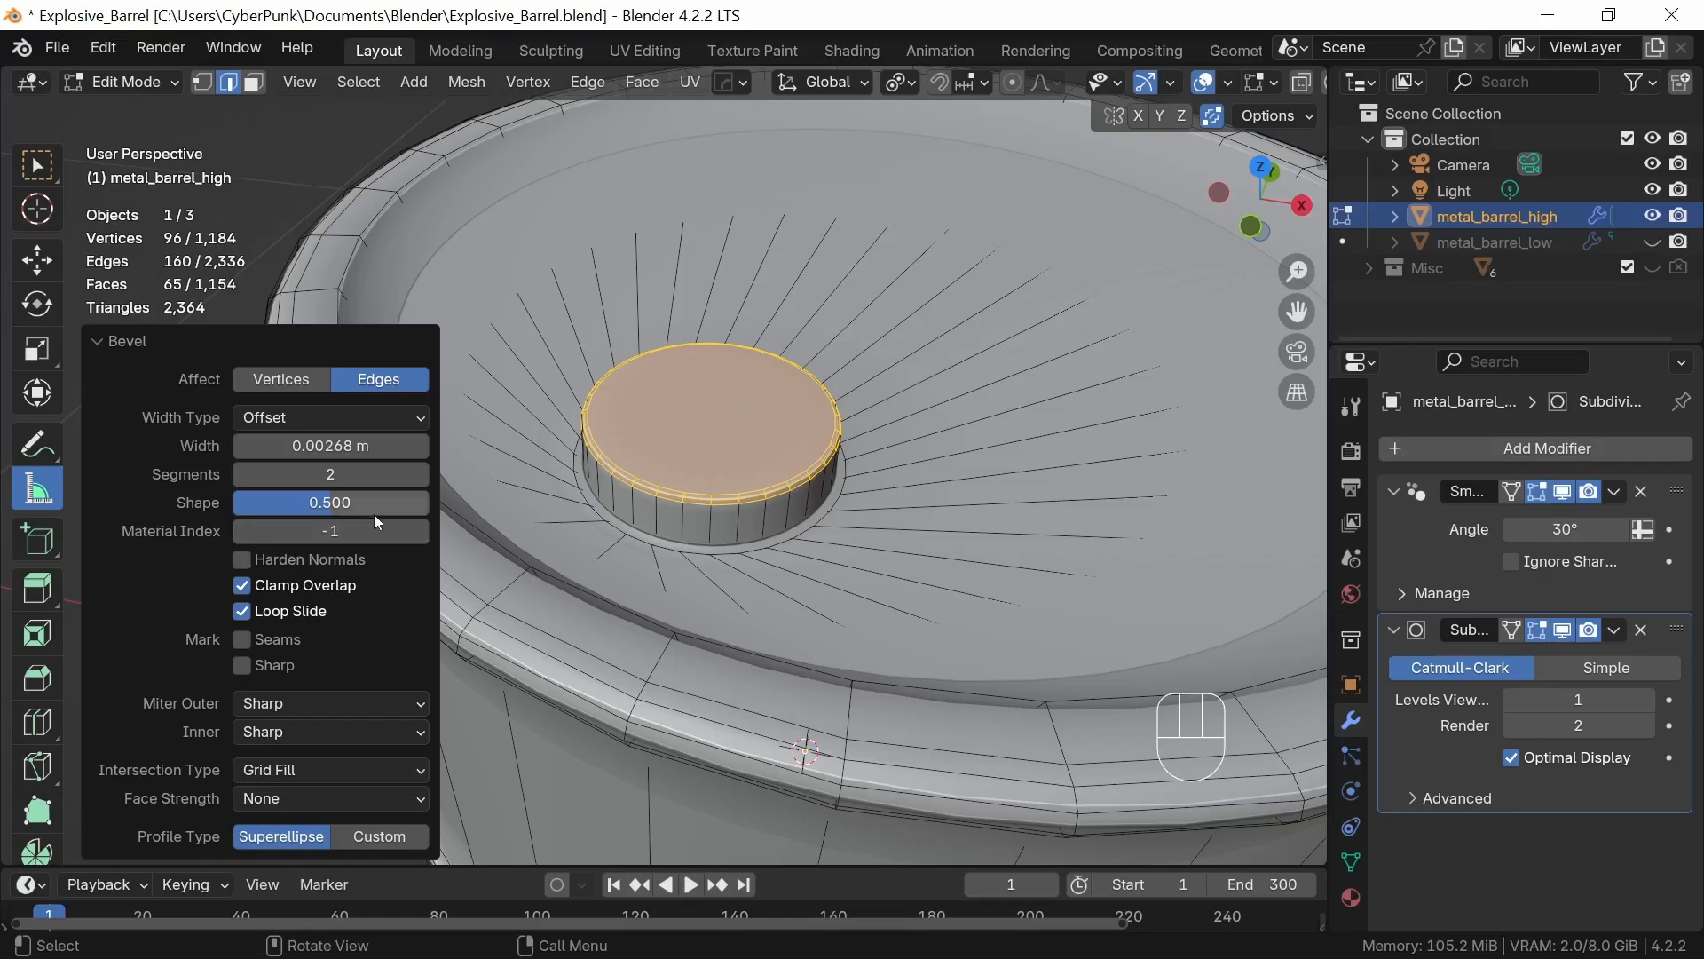
{"action": "left_click_drag", "start_coordinate": [335, 504], "coordinate": [504, 512]}
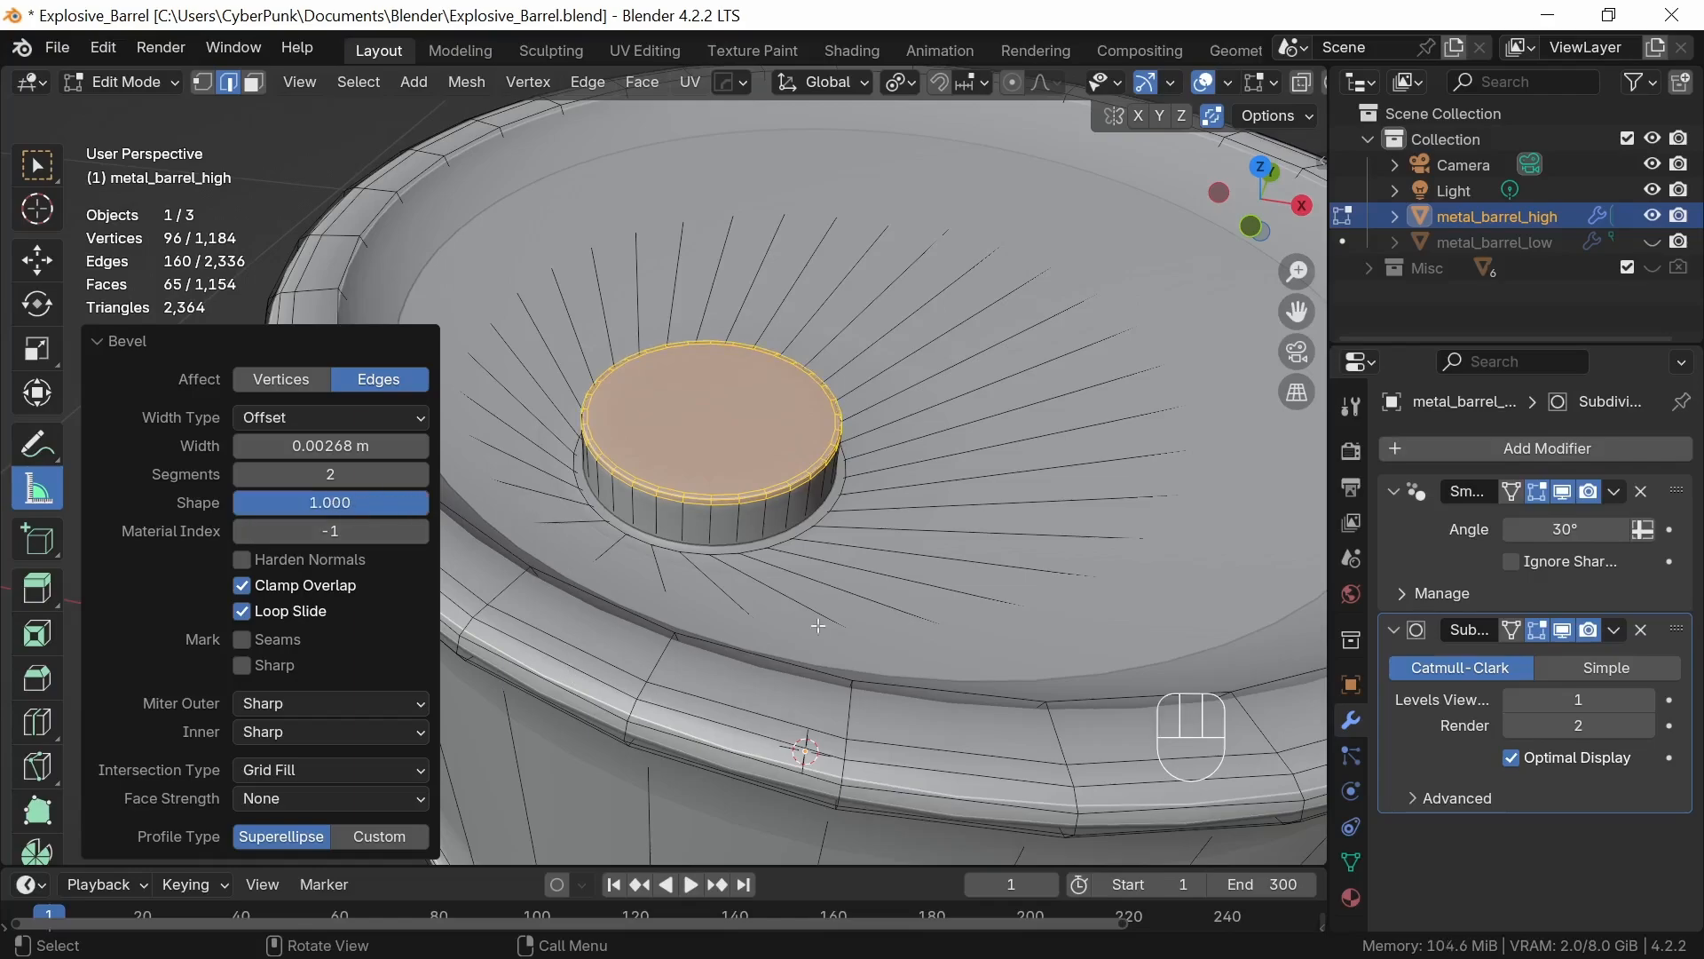
{"action": "key", "text": "Tab"}
{"action": "middle_click_drag", "start_coordinate": [930, 471], "coordinate": [880, 540], "text": "ctrl"}
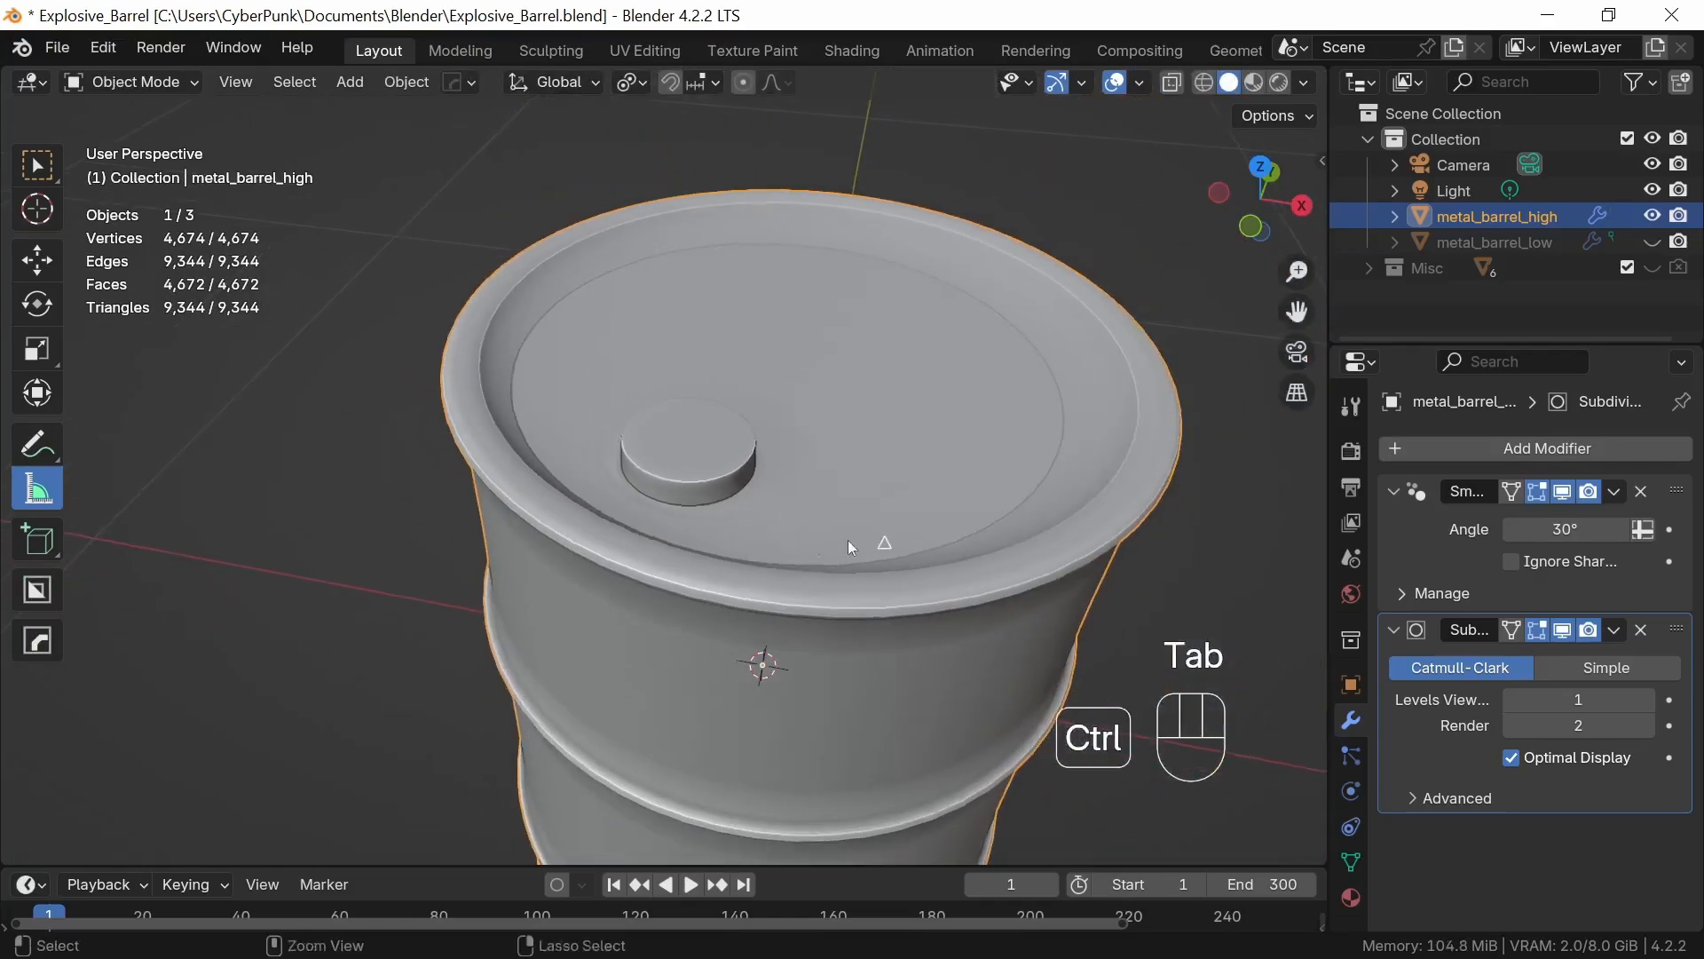
{"action": "middle_click_drag", "start_coordinate": [1027, 565], "coordinate": [998, 587], "text": "ctrl"}
Bevel the inner edge loops bordering the recessed top and bottom caps about 0.004 m wide with two segments and profile 1
{"action": "key", "text": "Tab"}
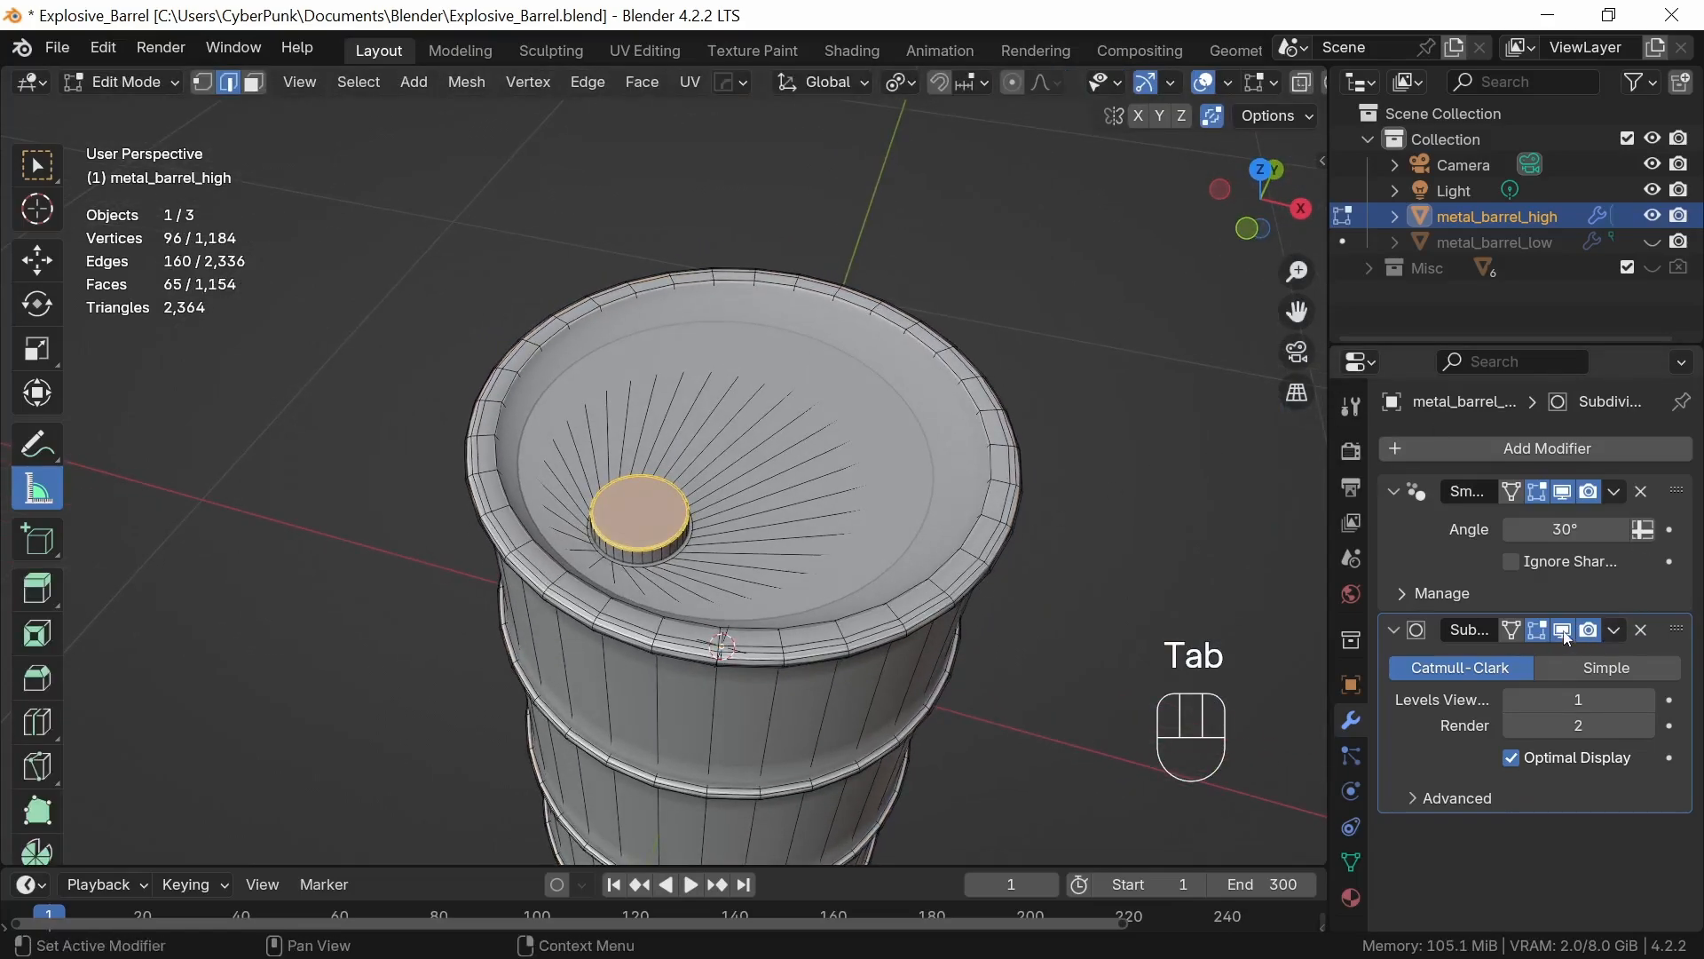
{"action": "left_click", "coordinate": [1565, 631]}
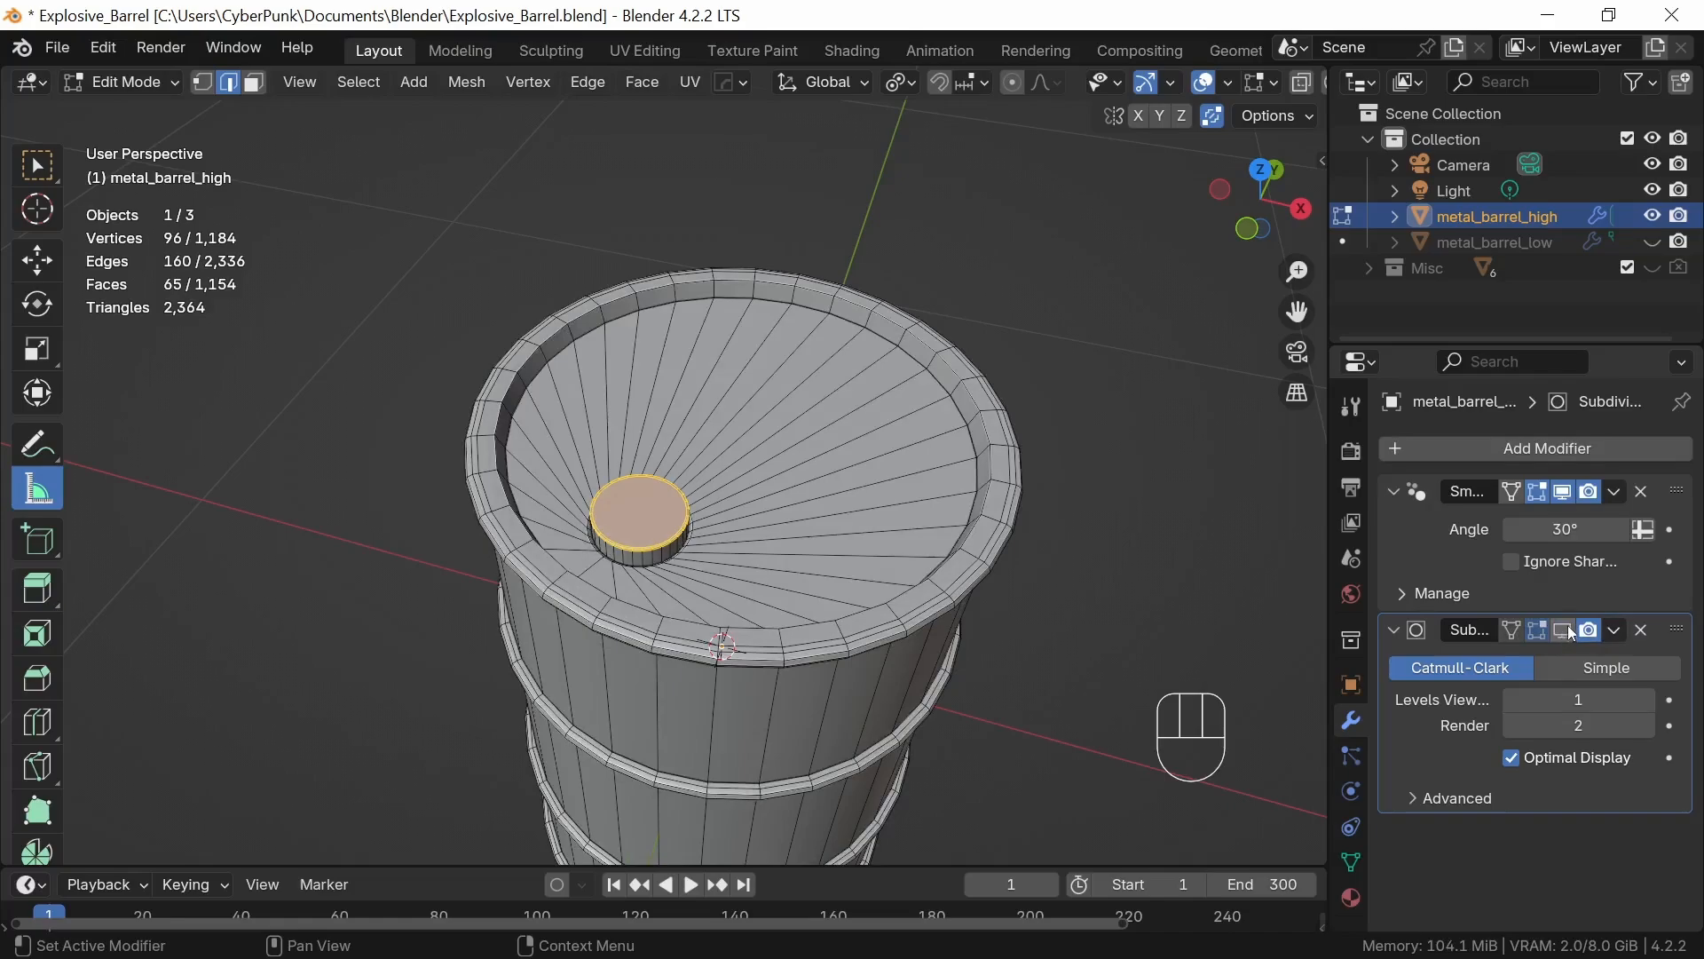
{"action": "left_click", "coordinate": [972, 444], "text": "alt"}
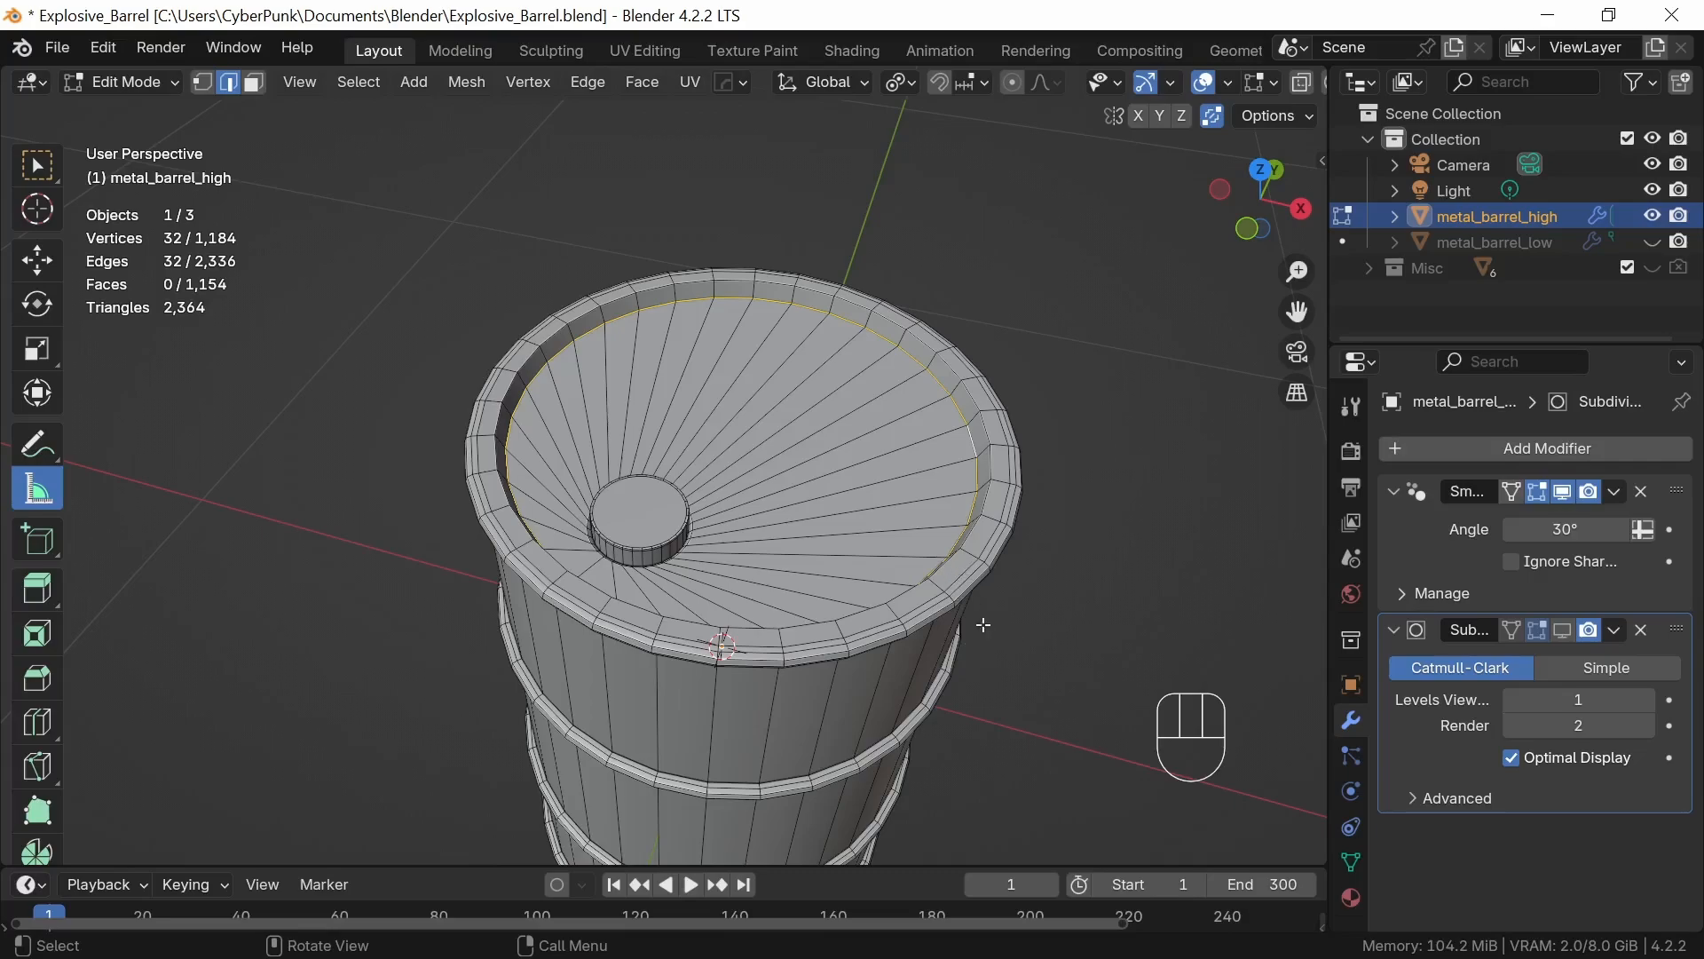
{"action": "middle_click_drag", "start_coordinate": [782, 544], "coordinate": [963, 441]}
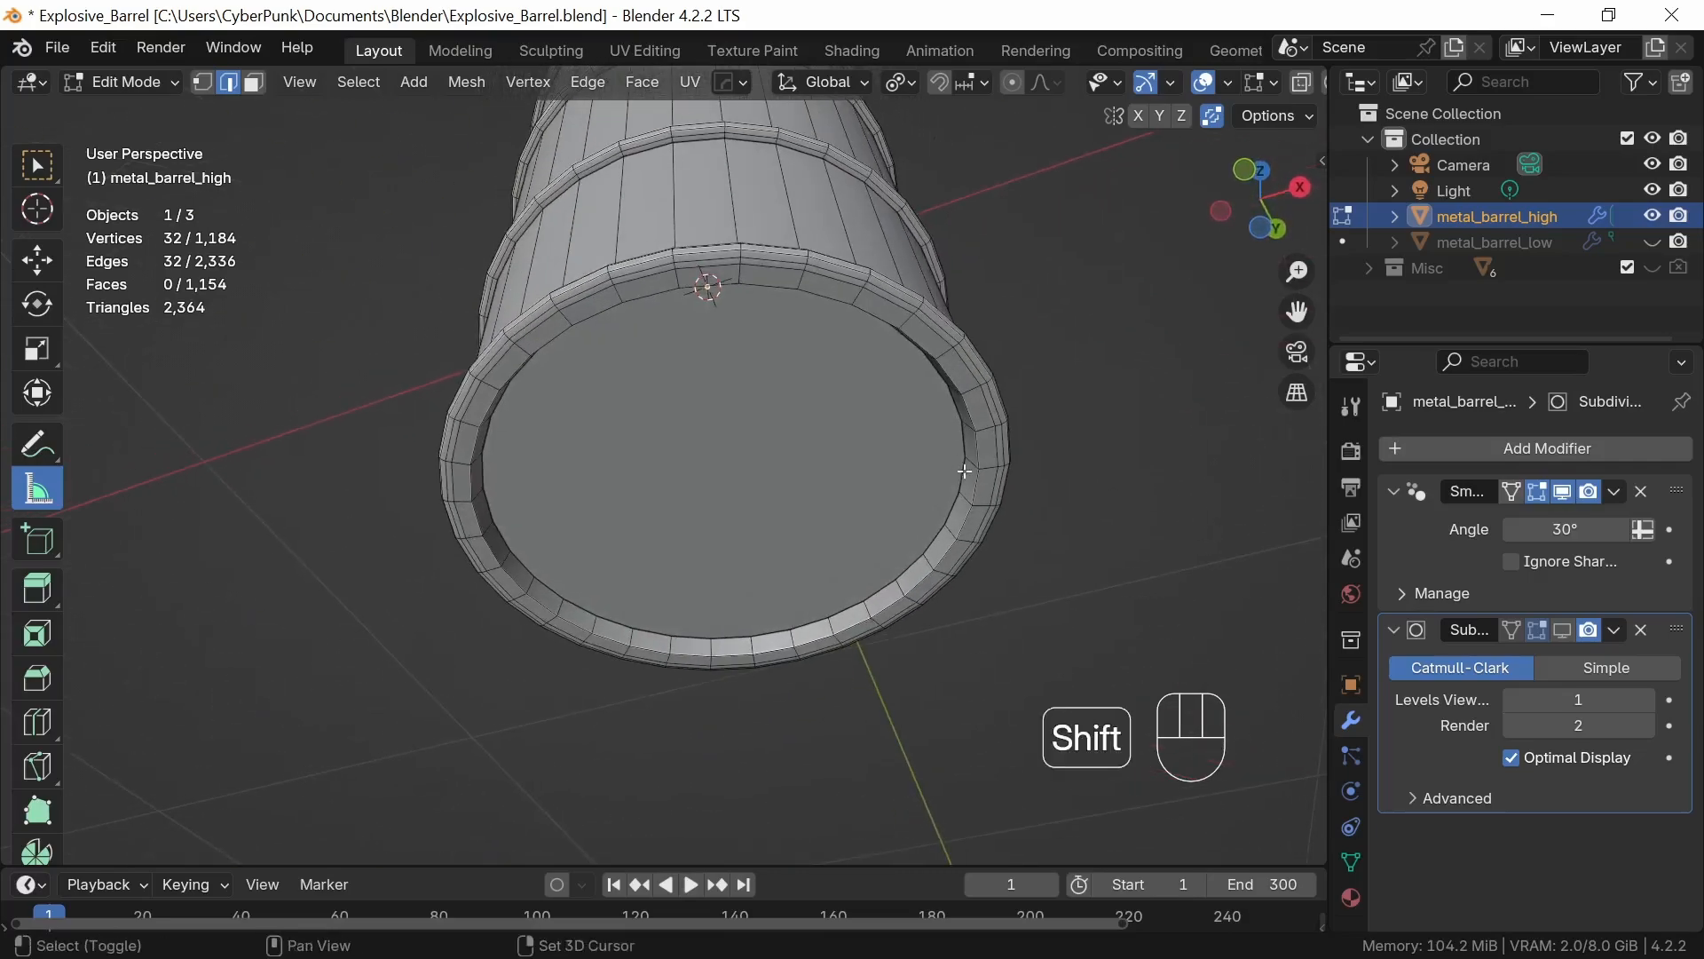
{"action": "left_click", "coordinate": [966, 445], "text": "alt+shift"}
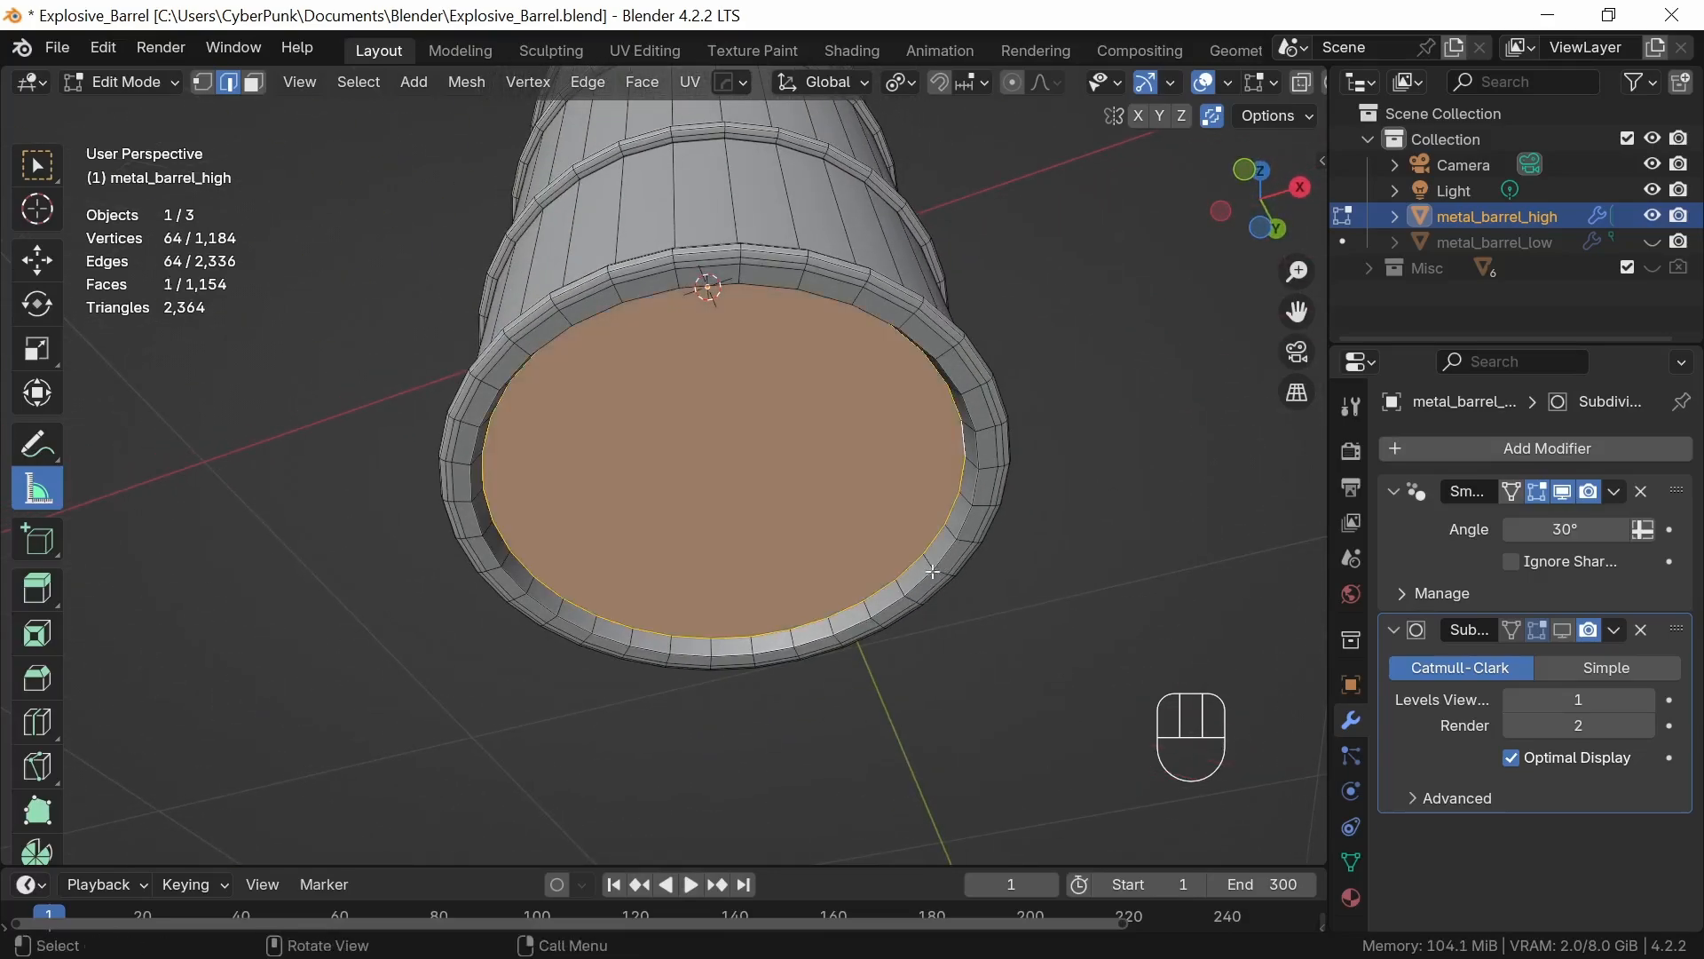
{"action": "left_click", "coordinate": [1562, 629]}
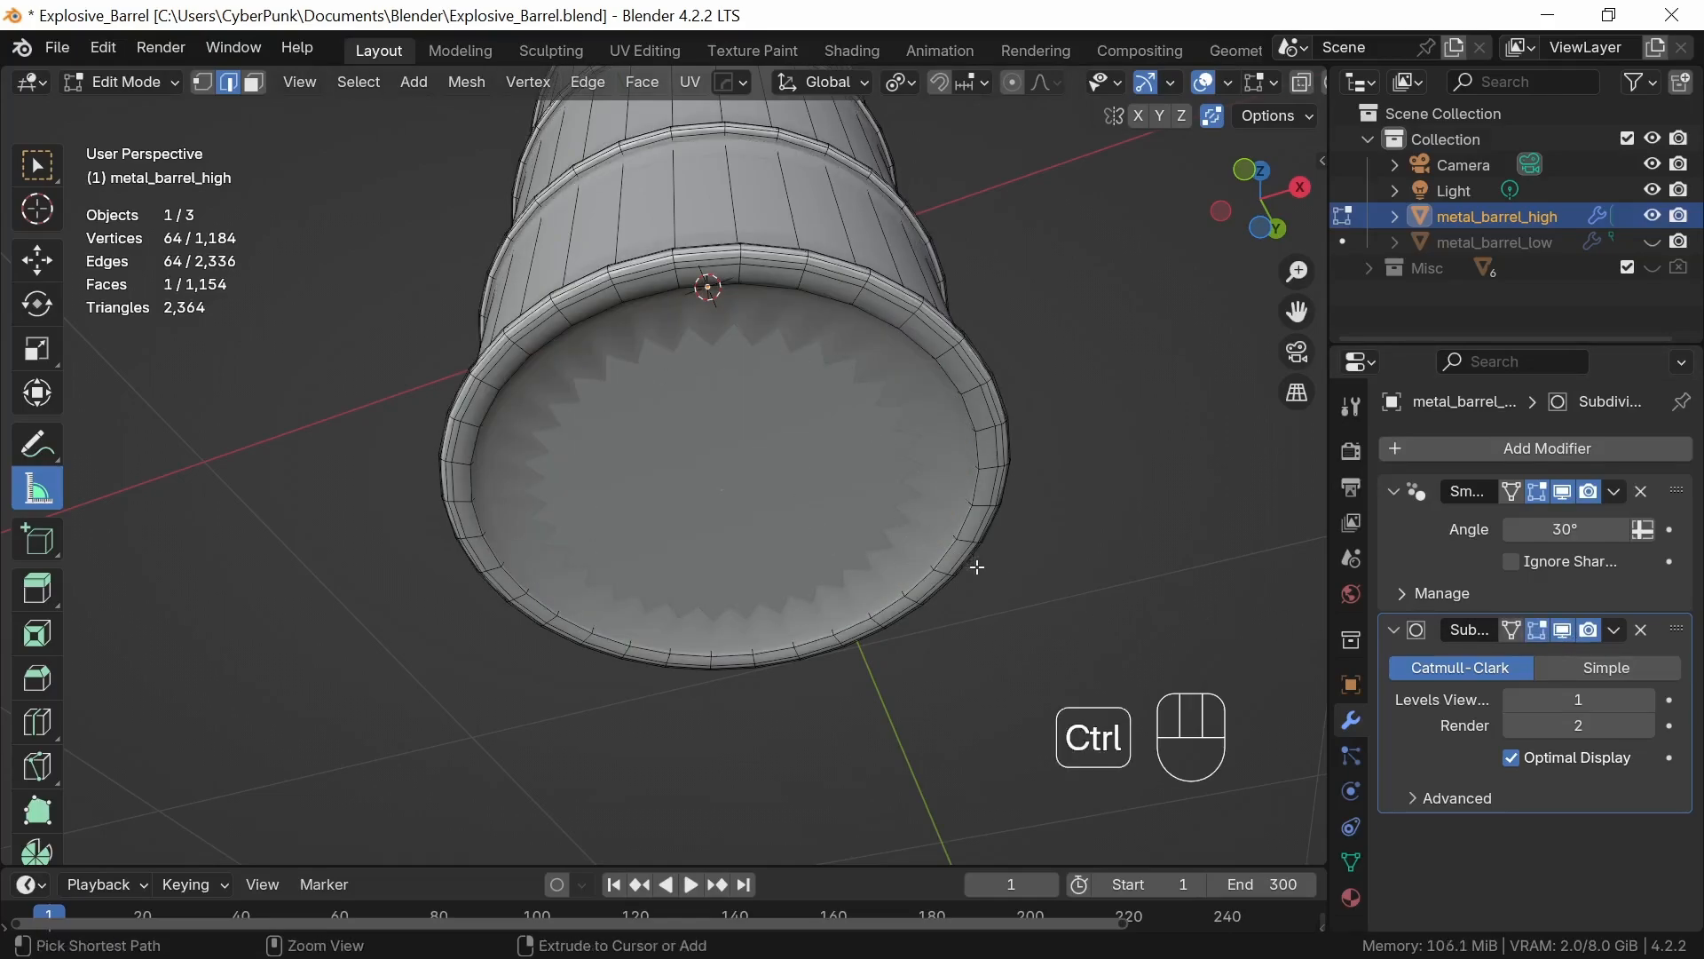
{"action": "key", "text": "ctrl+b"}
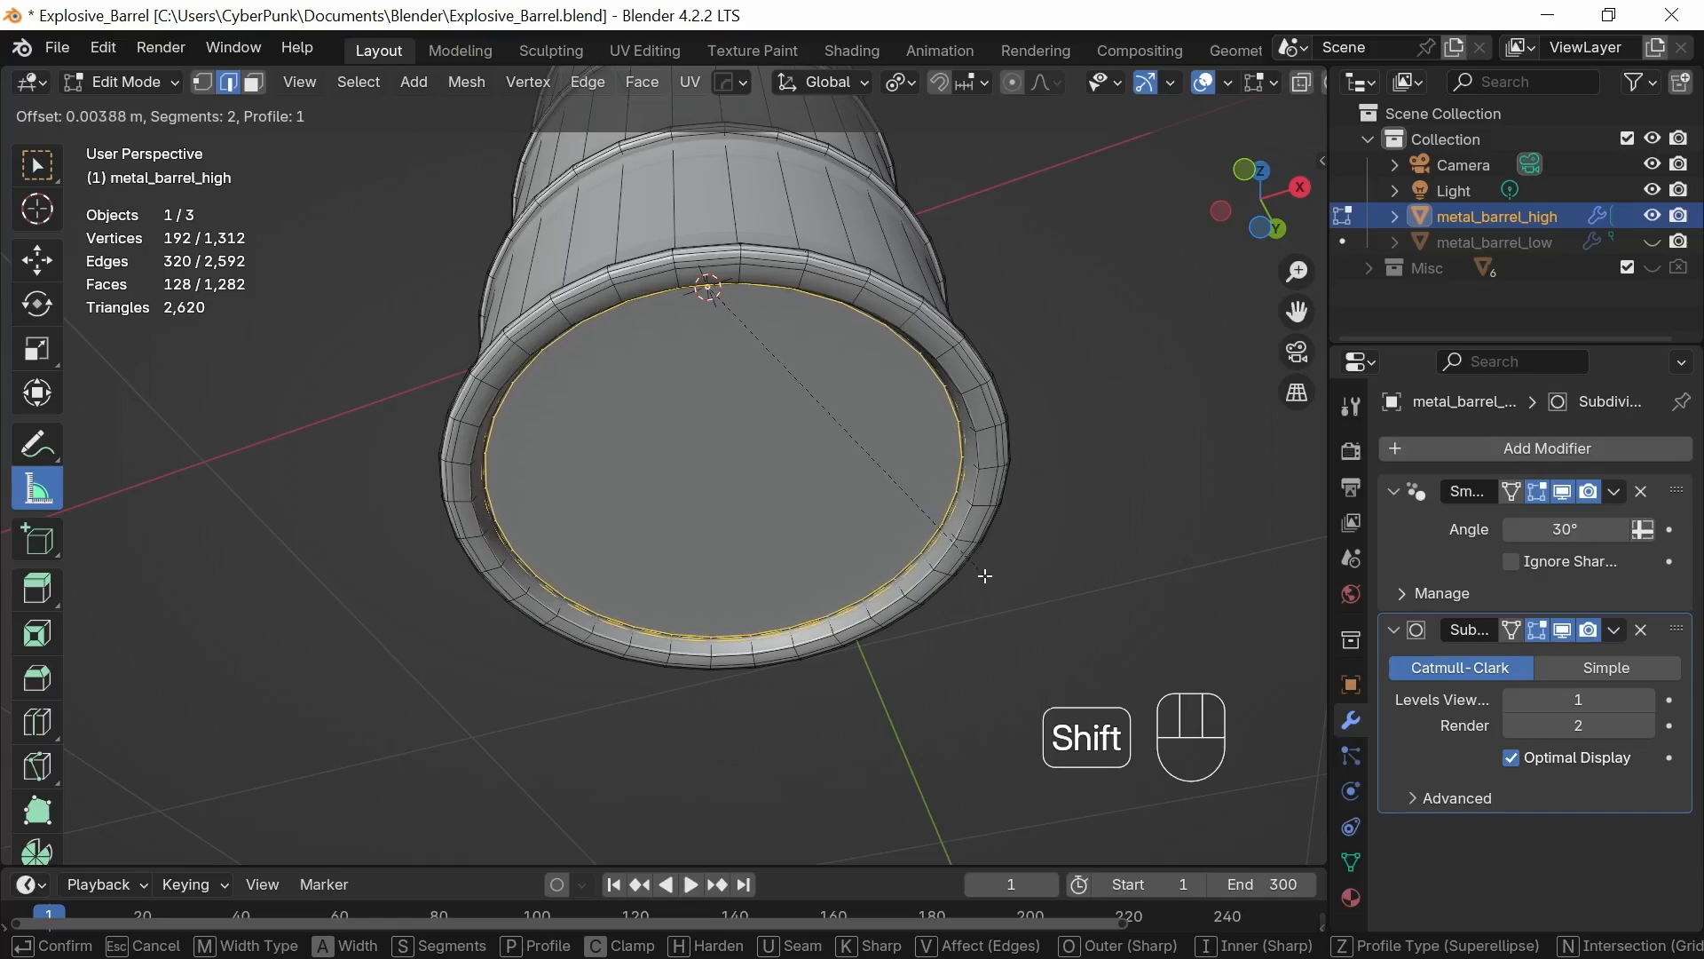
{"action": "left_click", "coordinate": [991, 575]}
{"action": "key", "text": "Tab"}
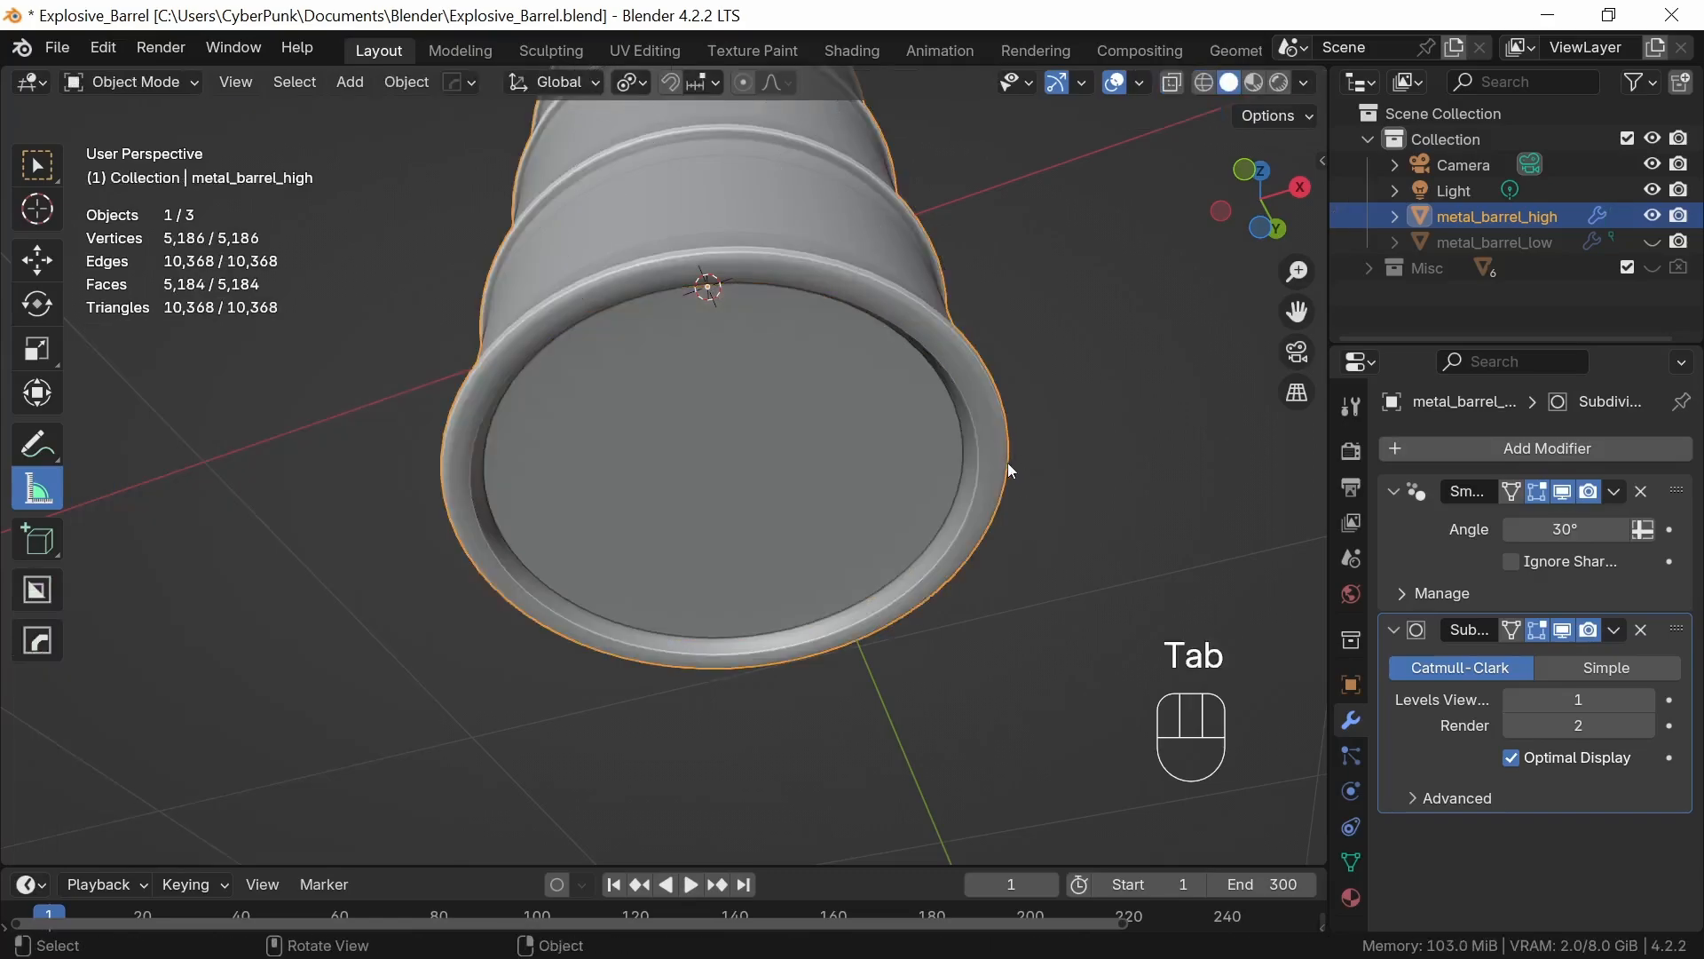
{"action": "middle_click_drag", "start_coordinate": [1008, 467], "coordinate": [1000, 684]}
{"action": "middle_click_drag", "start_coordinate": [977, 536], "coordinate": [864, 612], "text": "ctrl"}
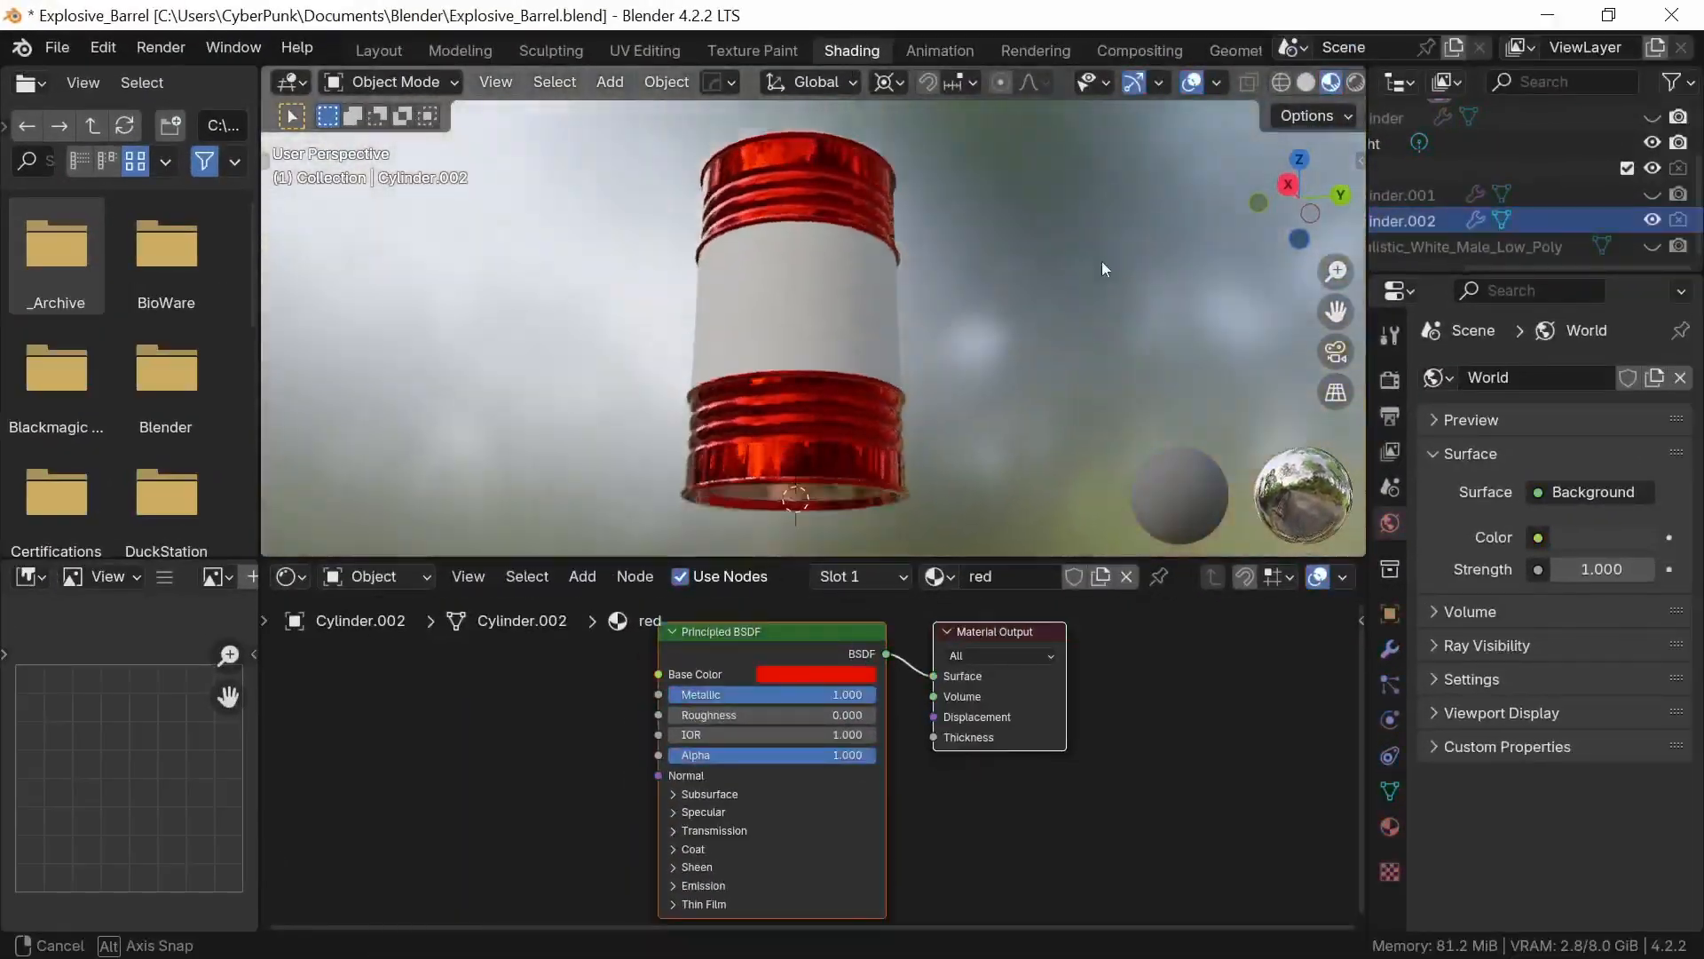
{"action": "mouse_move", "coordinate": [1103, 262]}
{"action": "middle_mouse_down"}
{"action": "mouse_move", "coordinate": [1078, 199]}
{"action": "mouse_move", "coordinate": [887, 323]}
{"action": "mouse_move", "coordinate": [792, 423]}
{"action": "middle_mouse_up"}
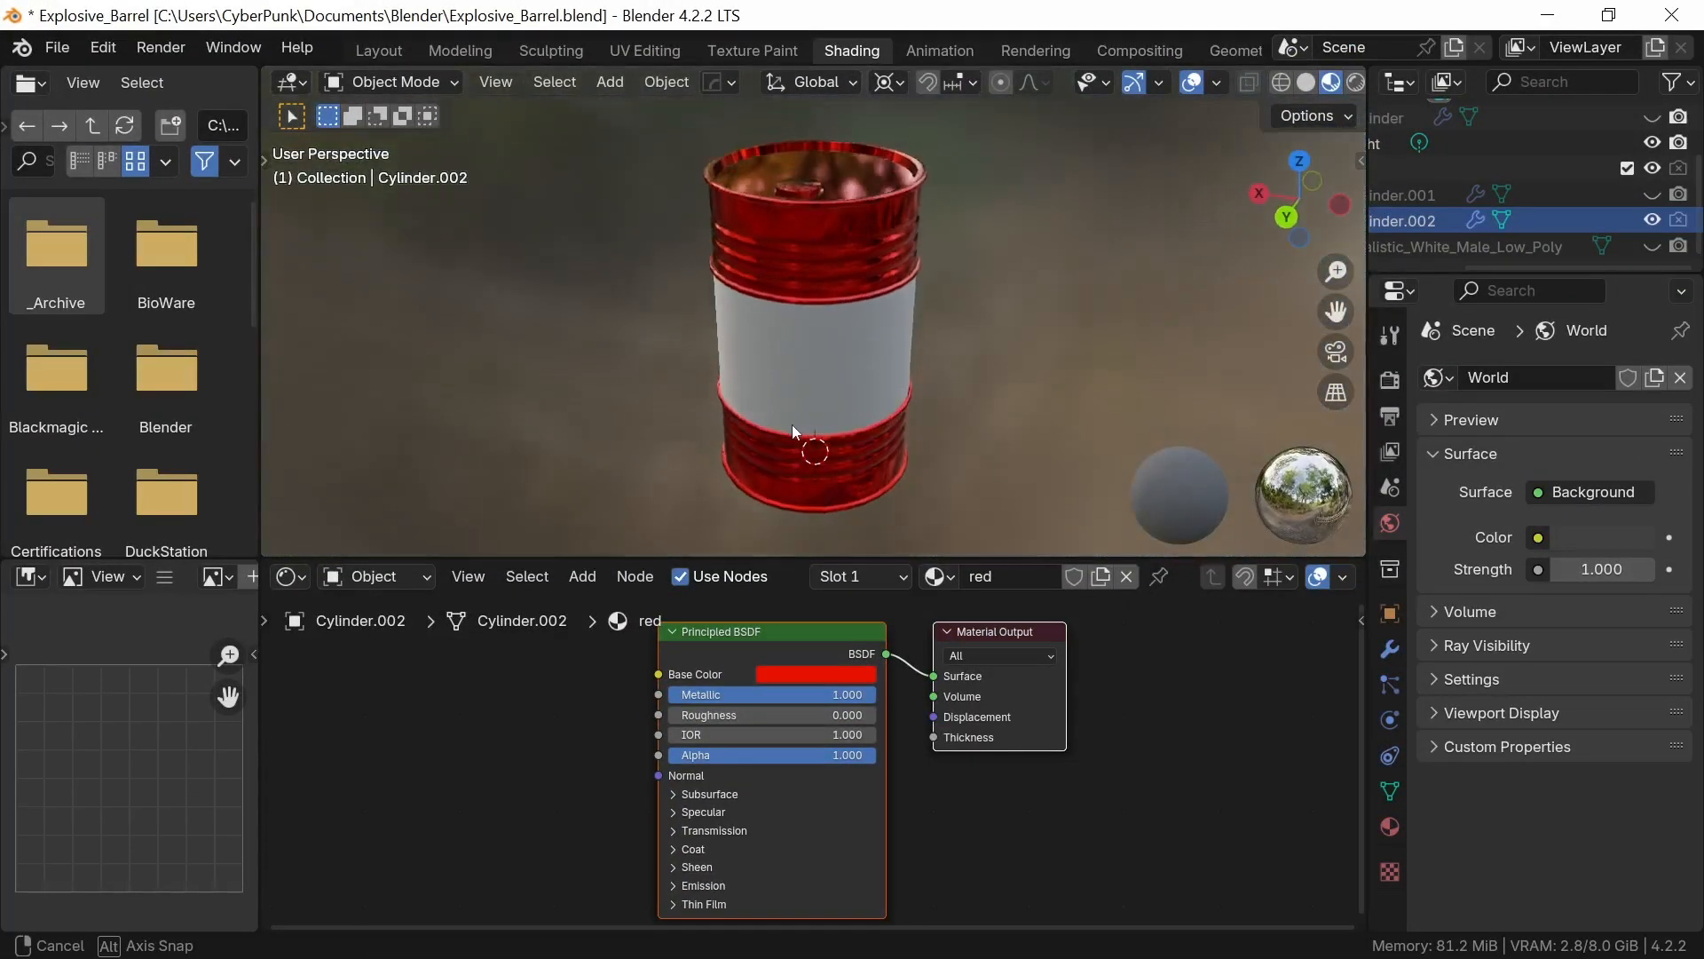
{"action": "left_click", "coordinate": [894, 573]}
{"action": "left_click", "coordinate": [1123, 735]}
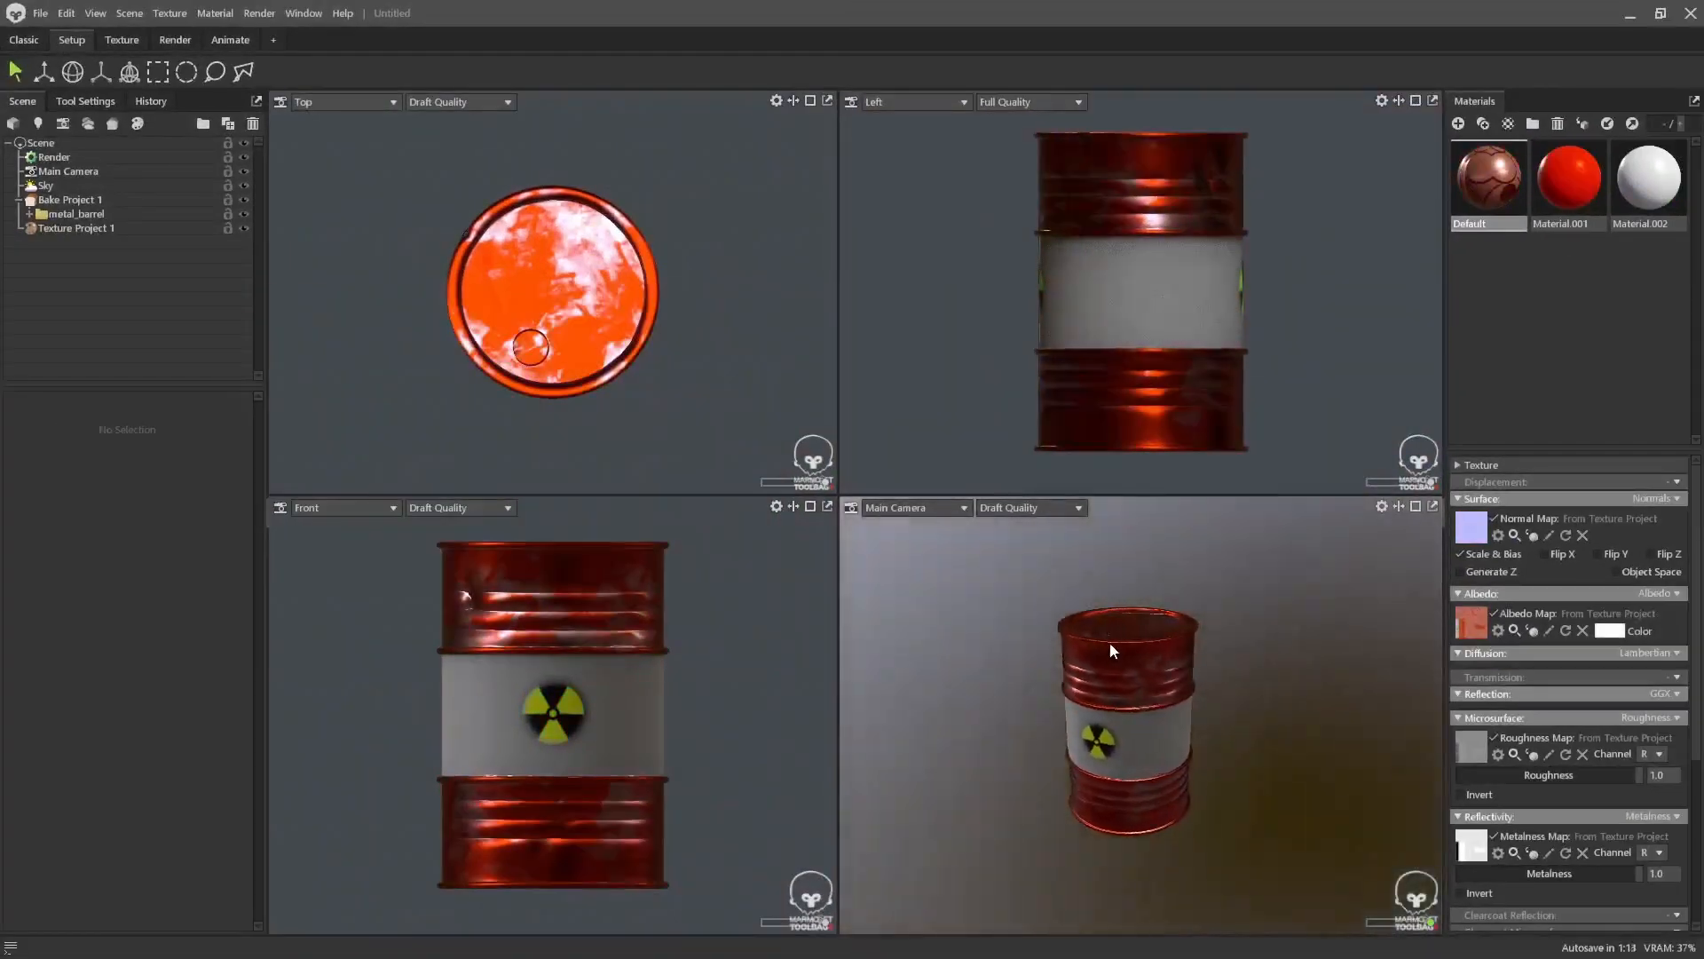
{"action": "left_click_drag", "start_coordinate": [1111, 650], "coordinate": [1151, 676]}
{"action": "left_click_drag", "start_coordinate": [1035, 743], "coordinate": [1175, 728], "text": "shift"}
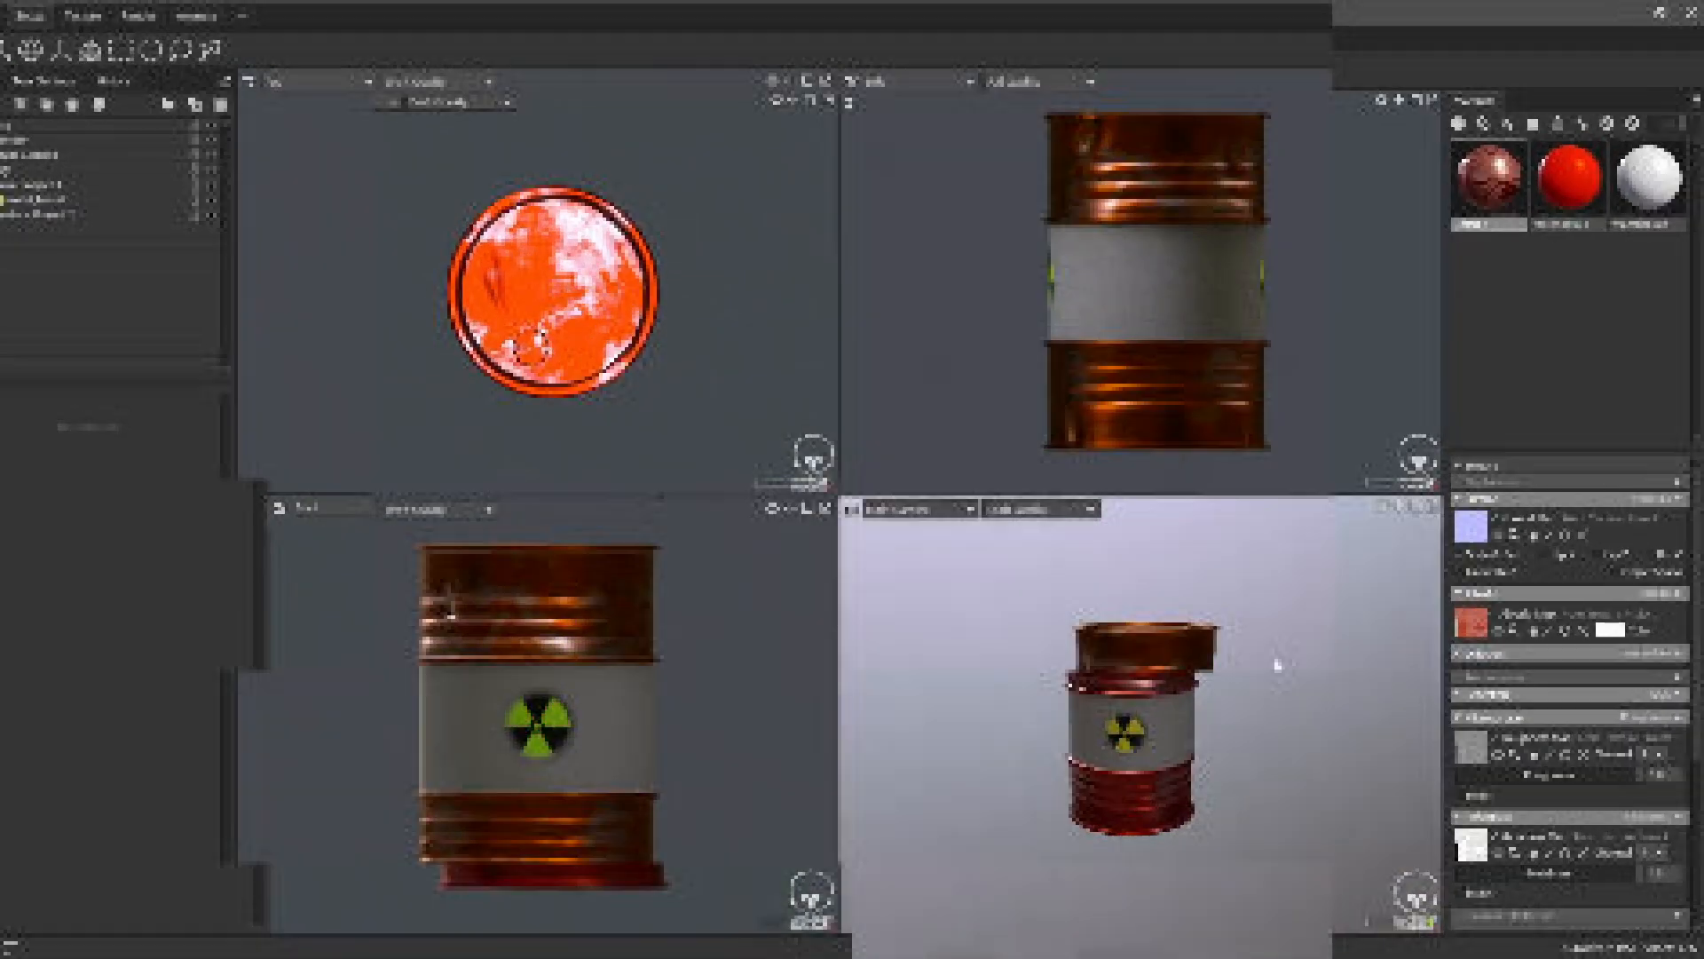